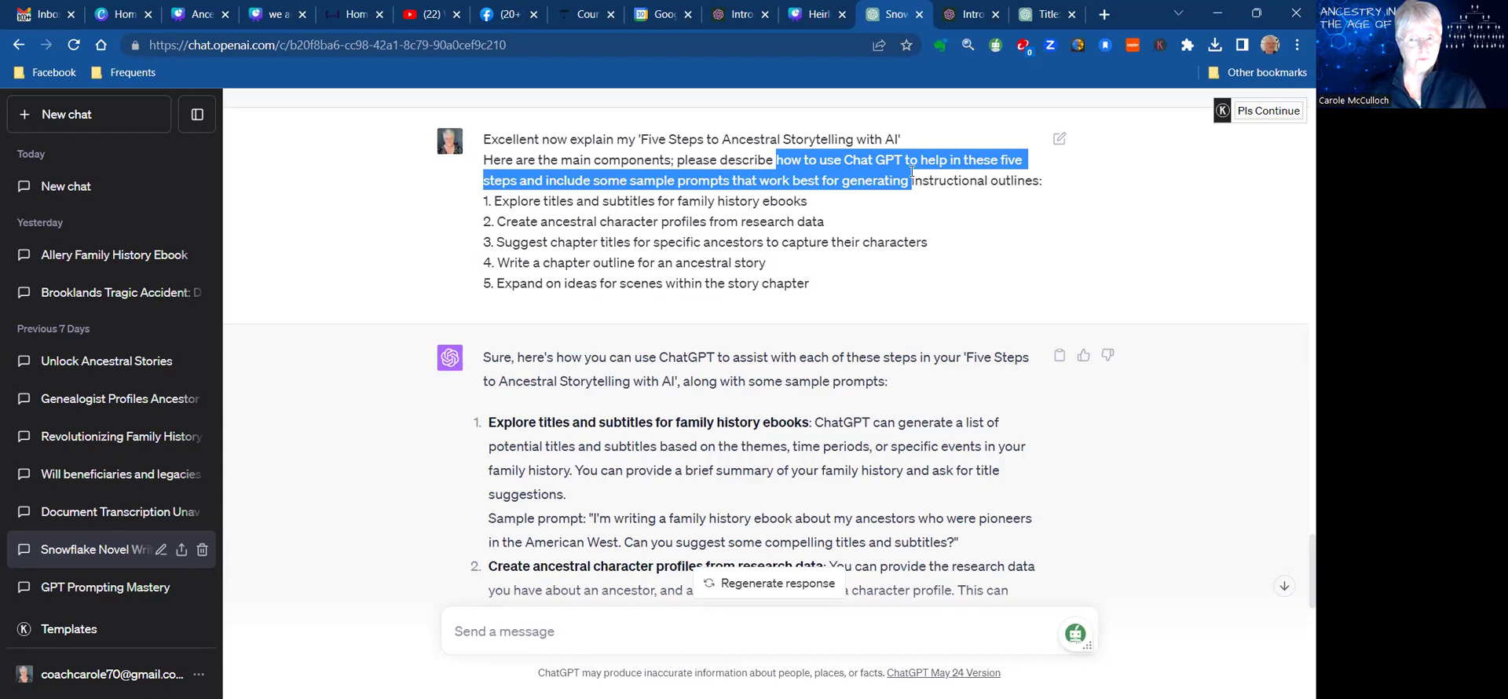
Highlight the request for sample prompts and the response's first item on ebook titles and subtitles, including its sample prompt.
left_click_drag(911, 172, 1039, 175)
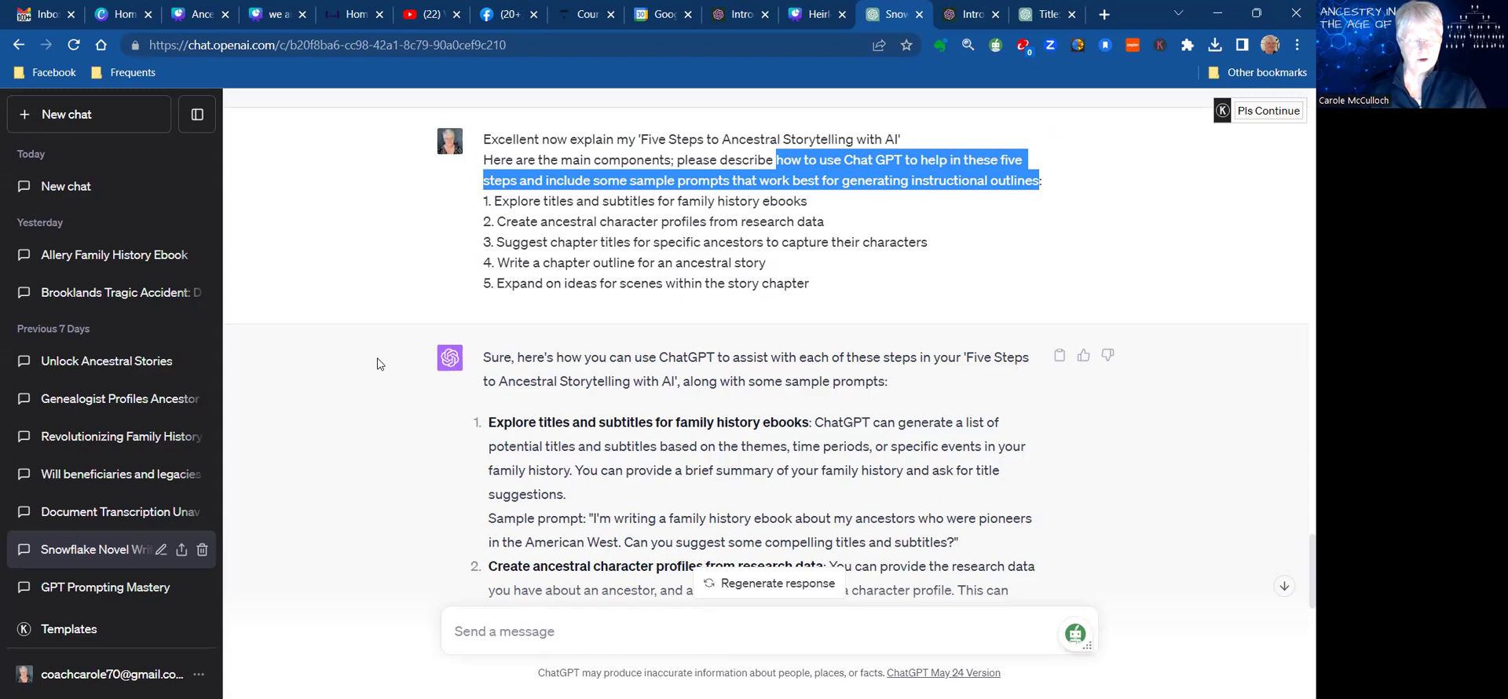
scroll(377, 363, "down", 1)
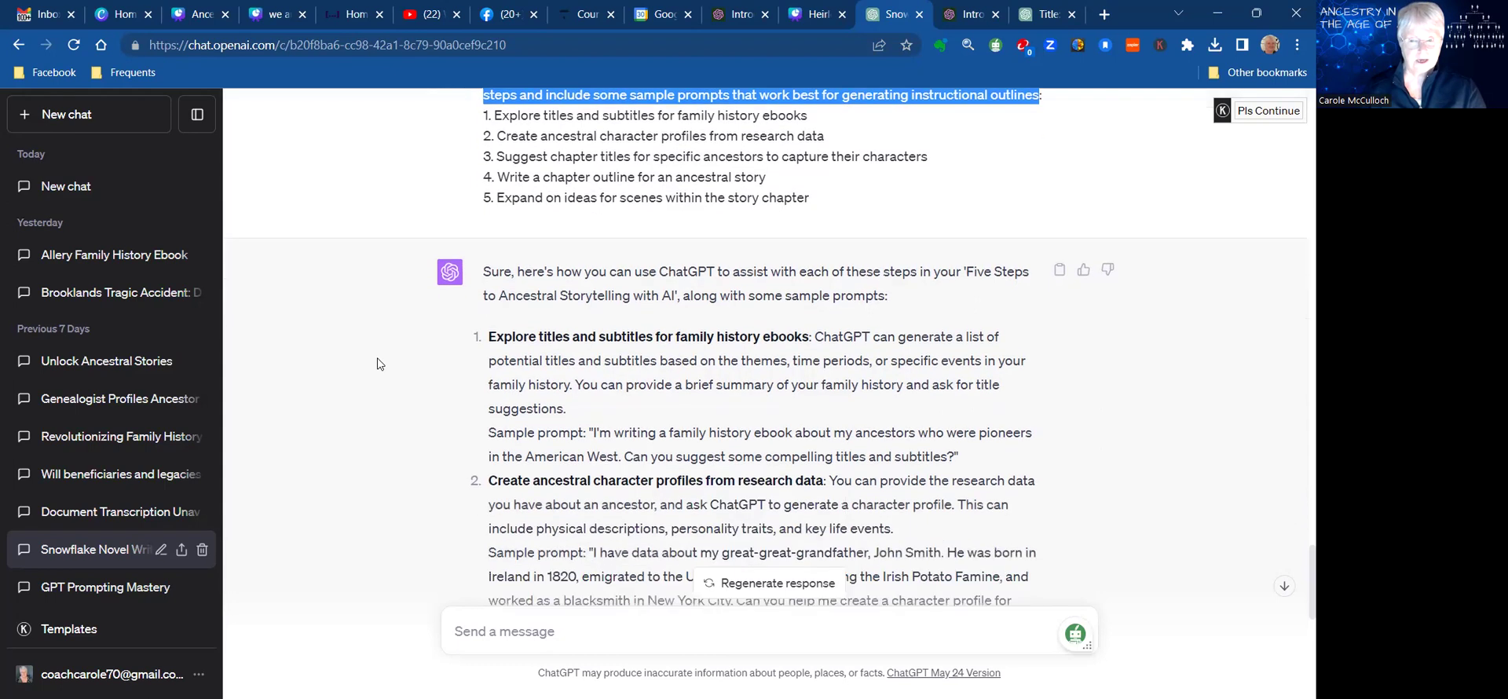
scroll(378, 364, "down", 1)
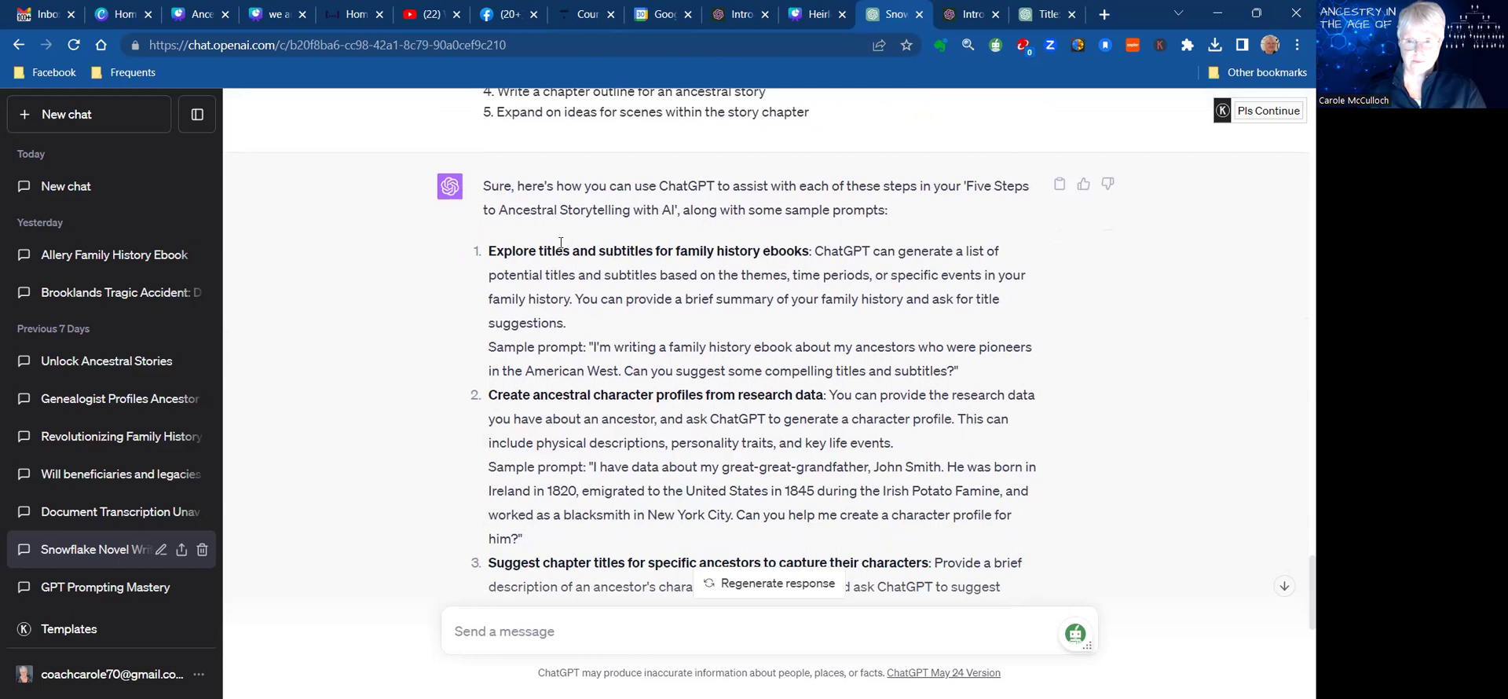
left_click_drag(820, 251, 821, 268)
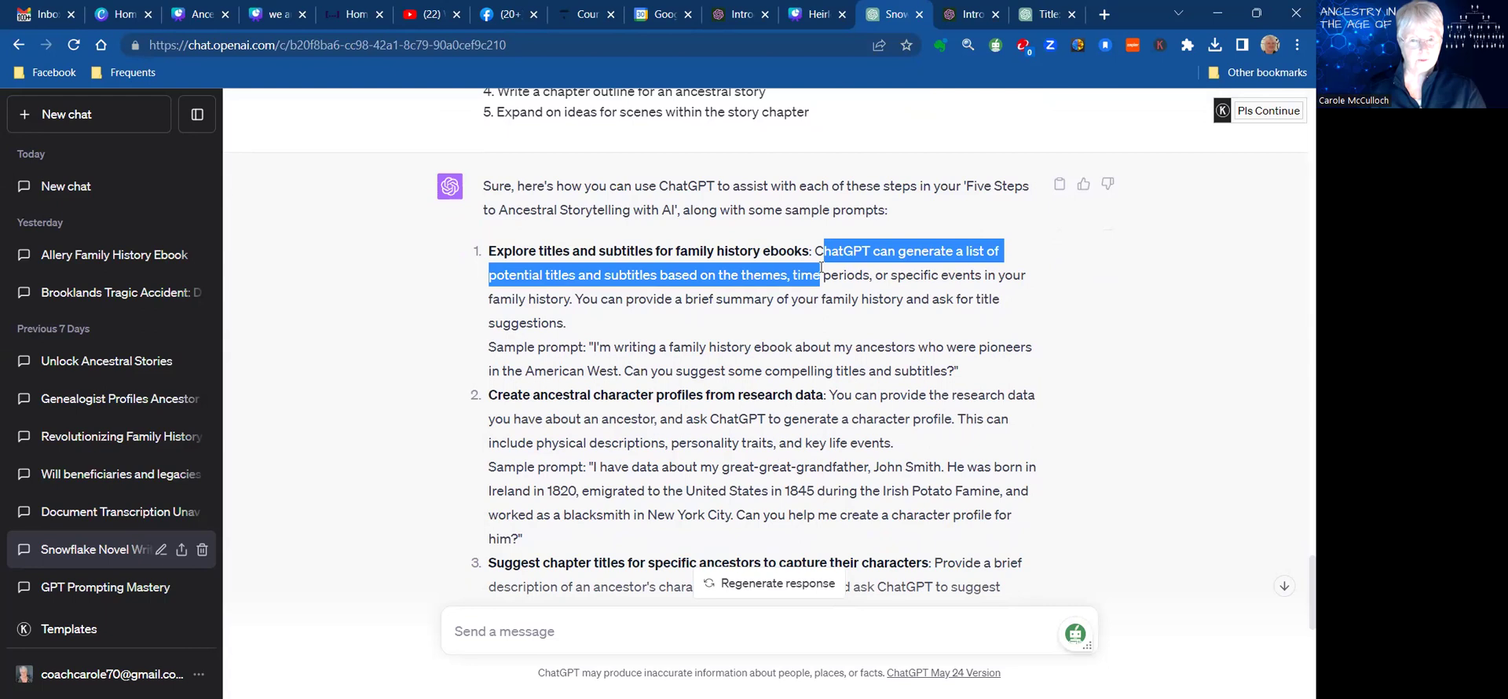
left_click_drag(821, 269, 821, 321)
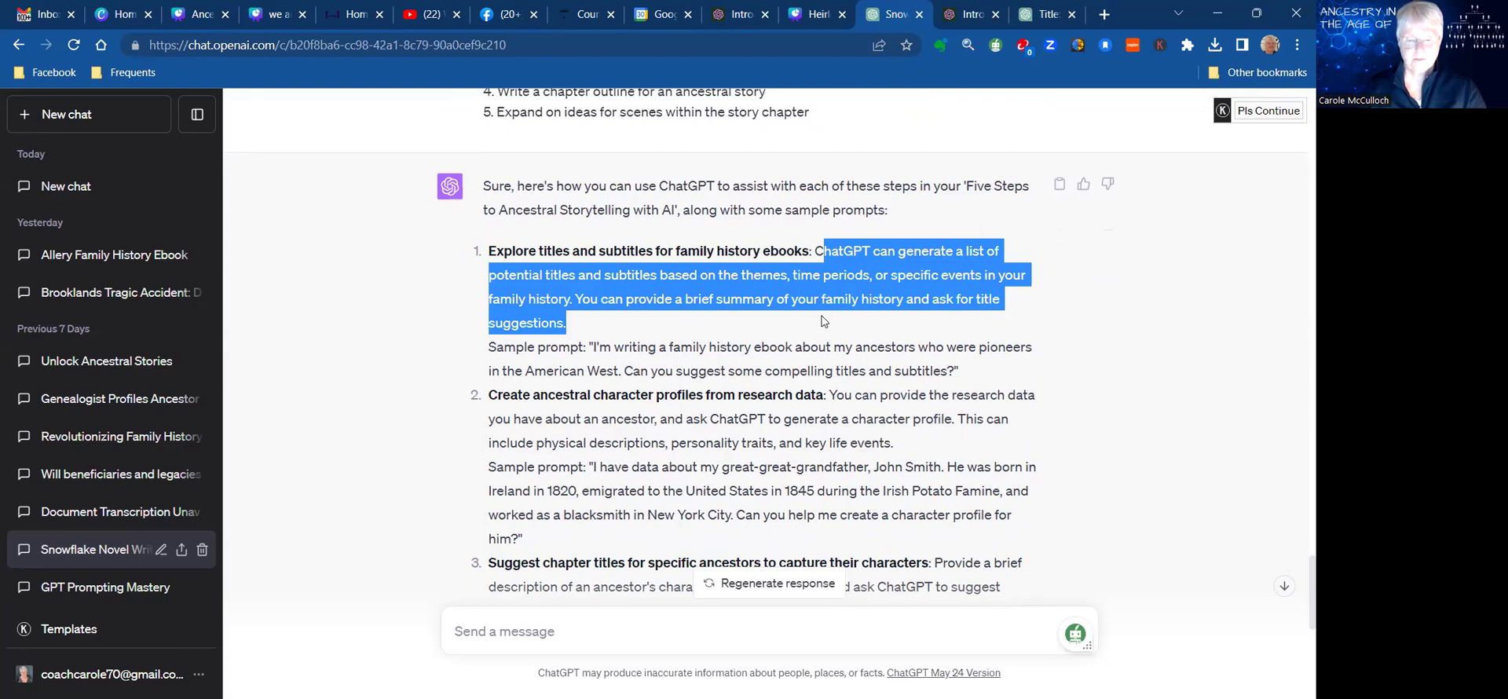
left_click_drag(831, 332, 963, 368)
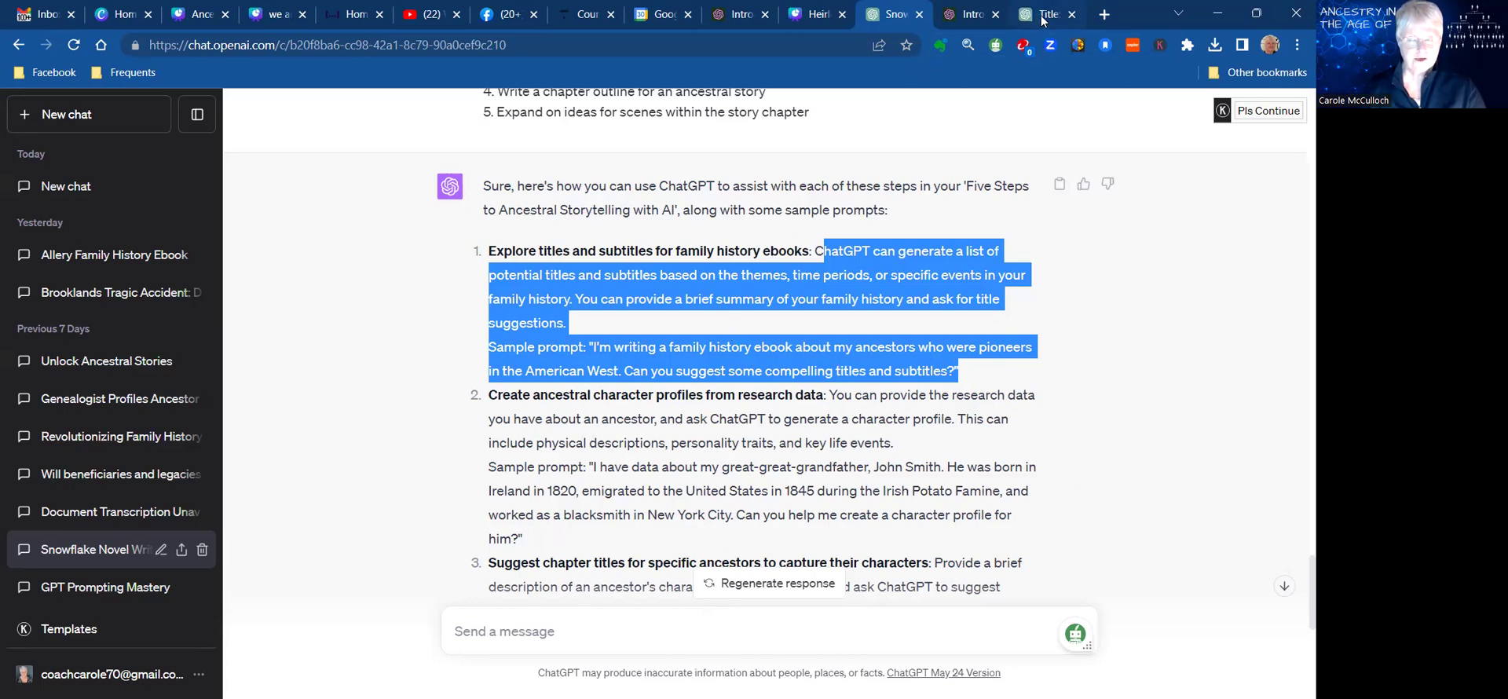
Switch to the AI Suggests eBook Titles chat and highlight the third suggested title, "From Dusty Trails to Endless Horizons".
mouse_move(1043, 20)
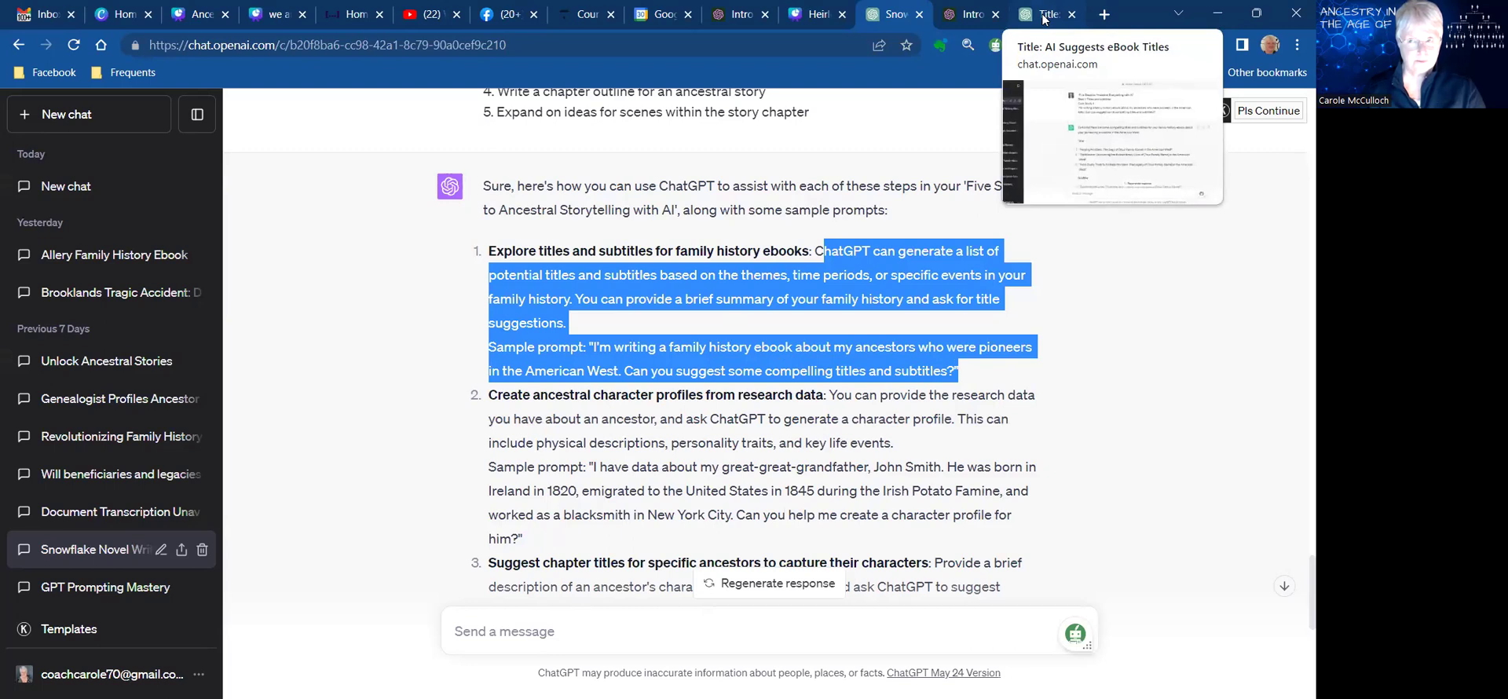
left_click(1043, 20)
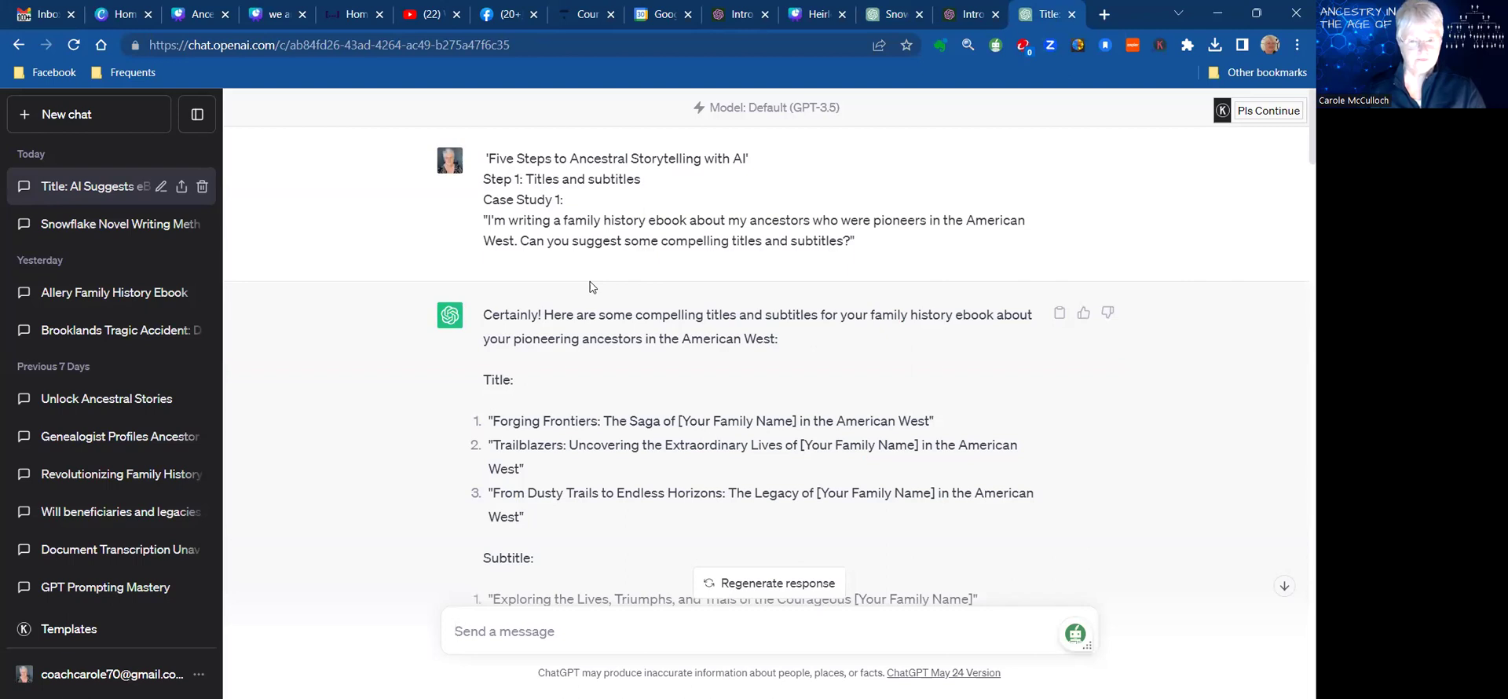
scroll(591, 286, "down", 1)
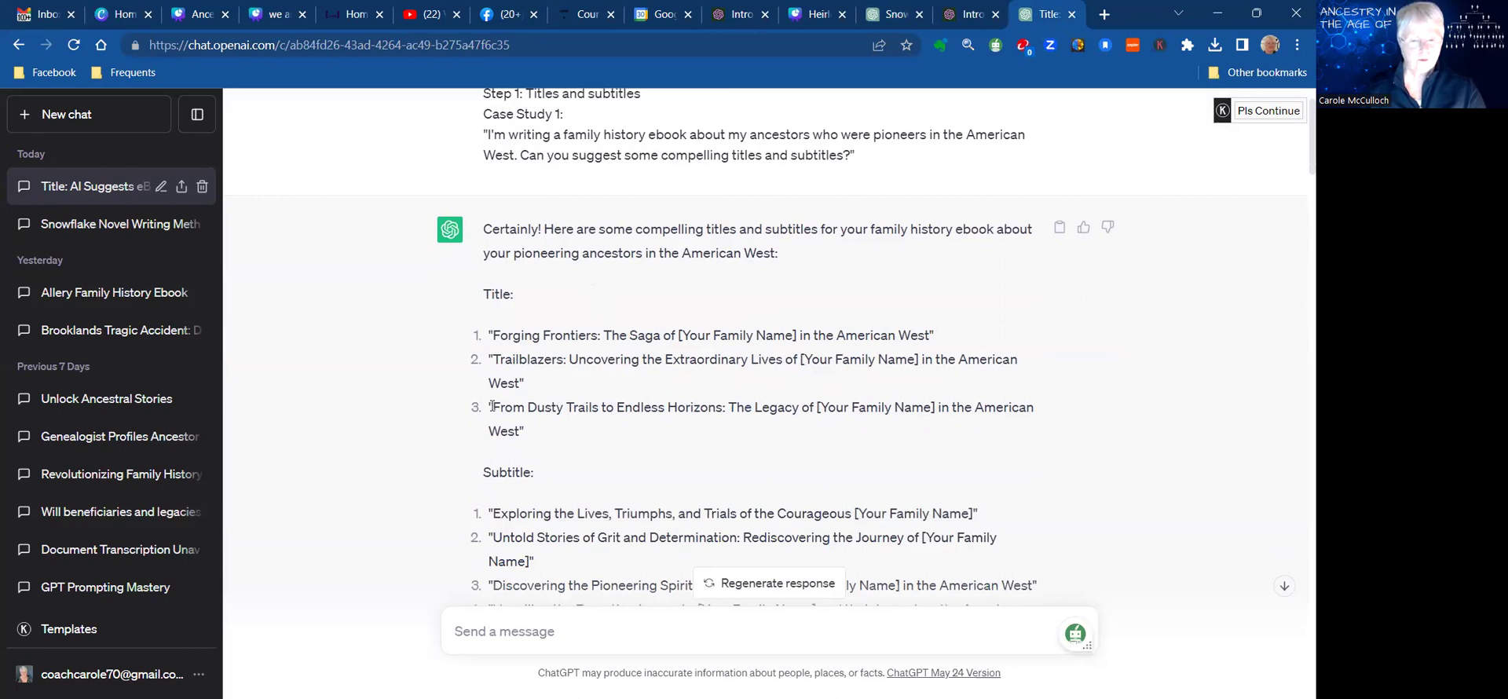
left_click_drag(491, 405, 929, 427)
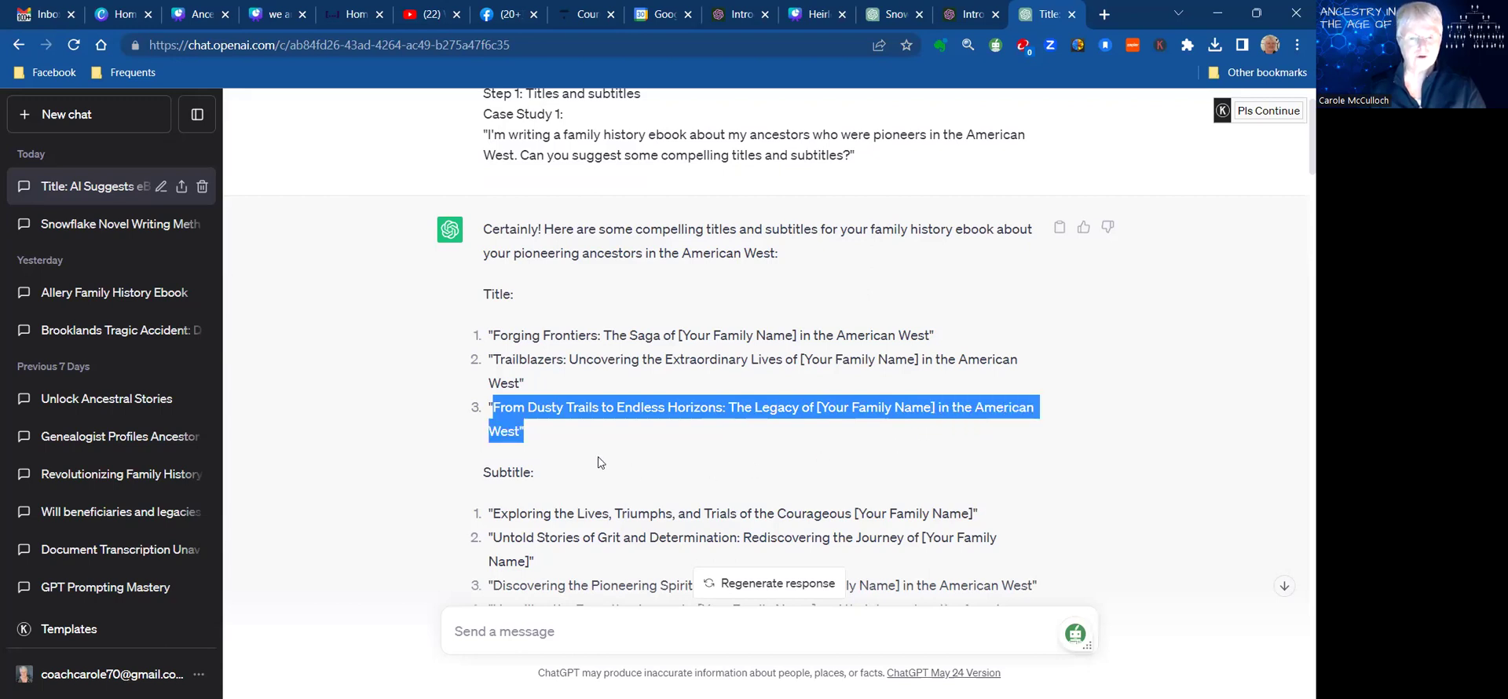
scroll(596, 450, "down", 1)
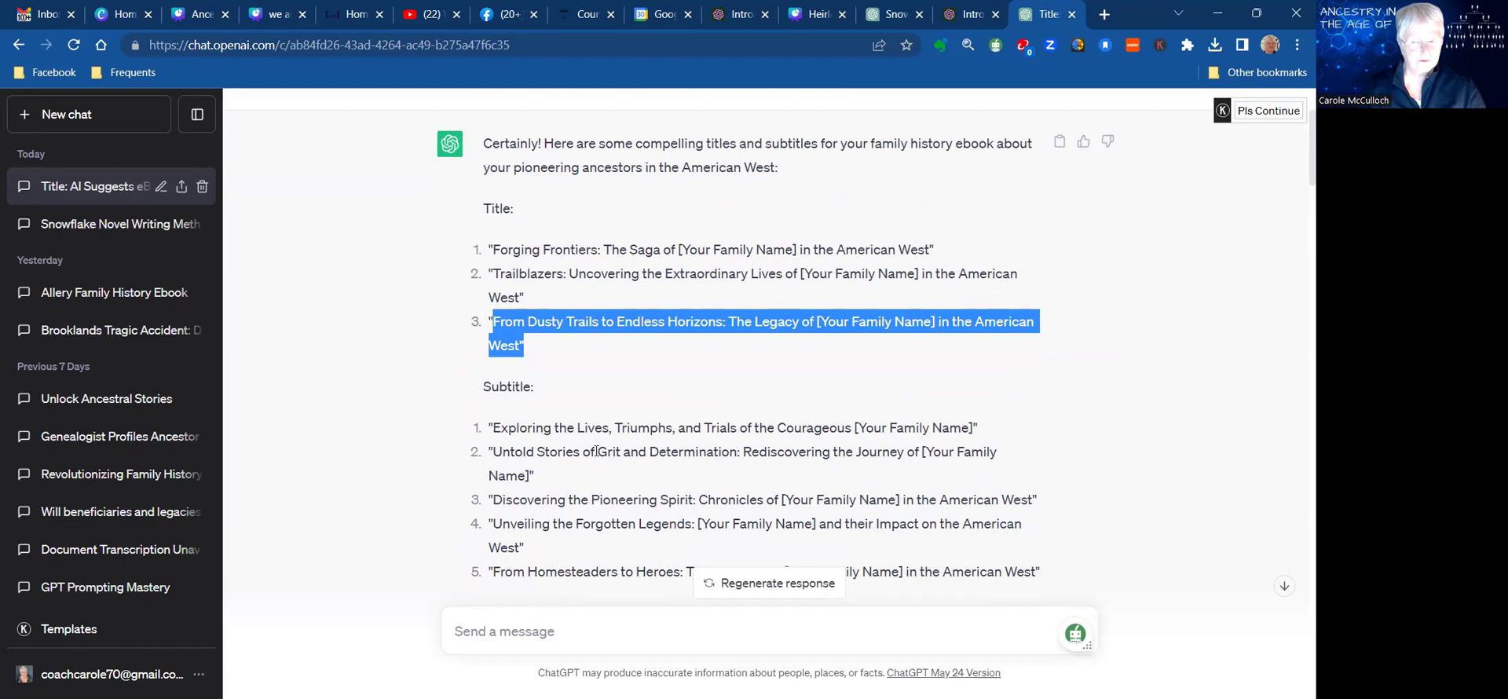
Highlight "Exploring the Lives, Triumphs, and Trials of the Courageous" in the first subtitle and review the Case Study 1 suggestions.
left_click(493, 426)
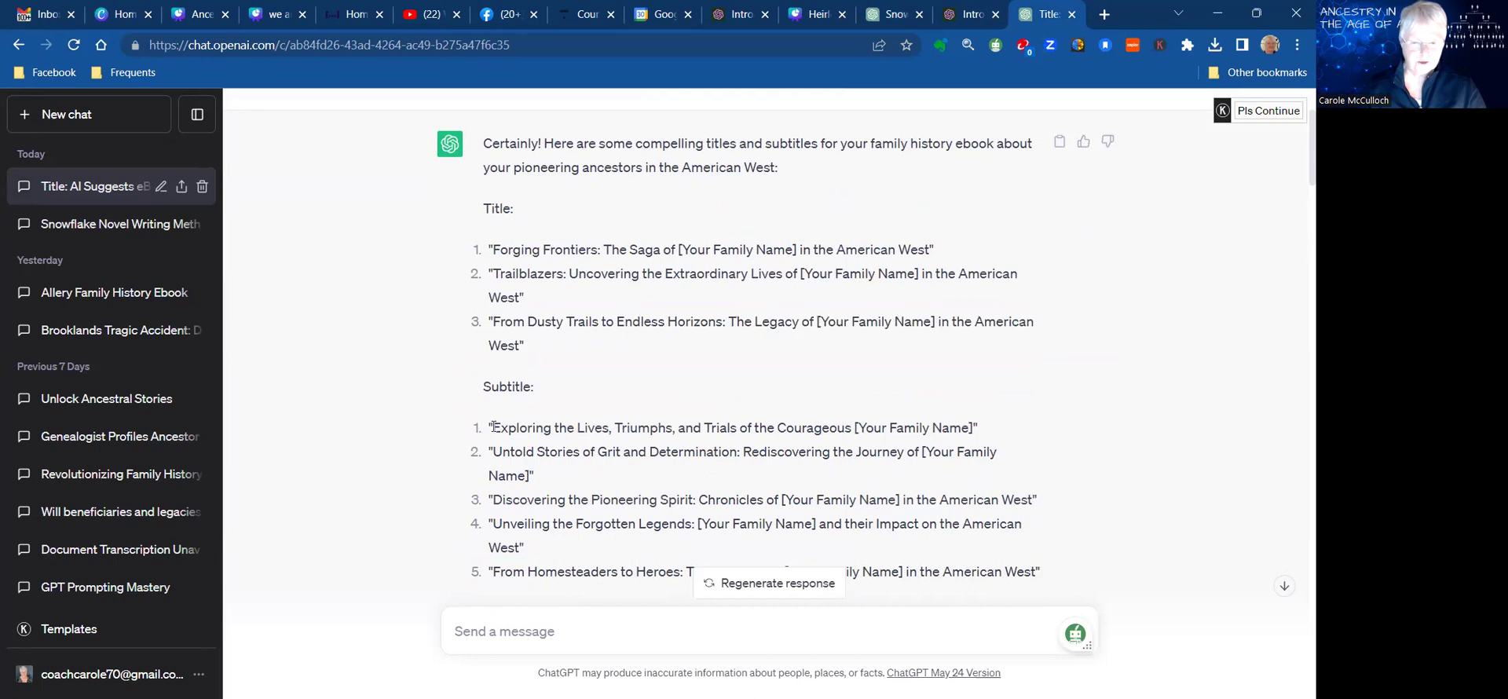
left_click_drag(493, 426, 857, 430)
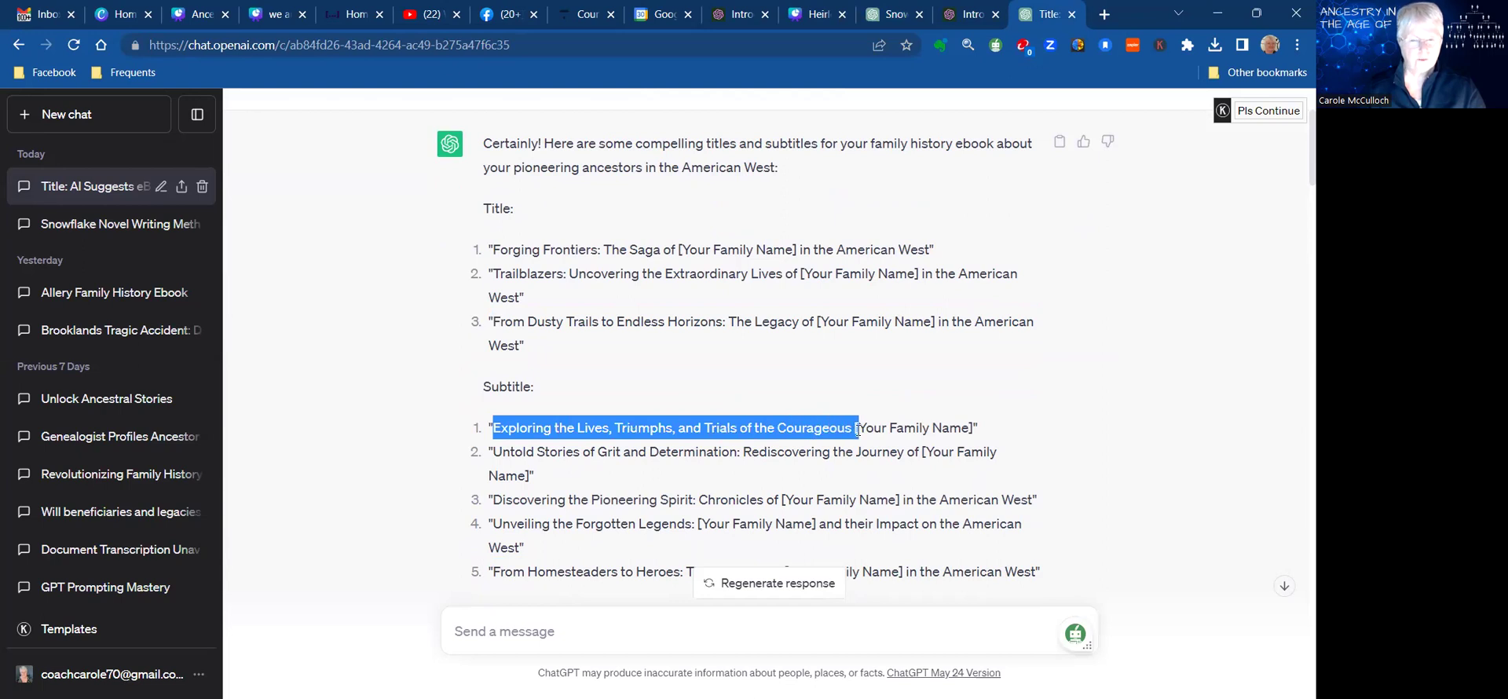
scroll(648, 473, "down", 1)
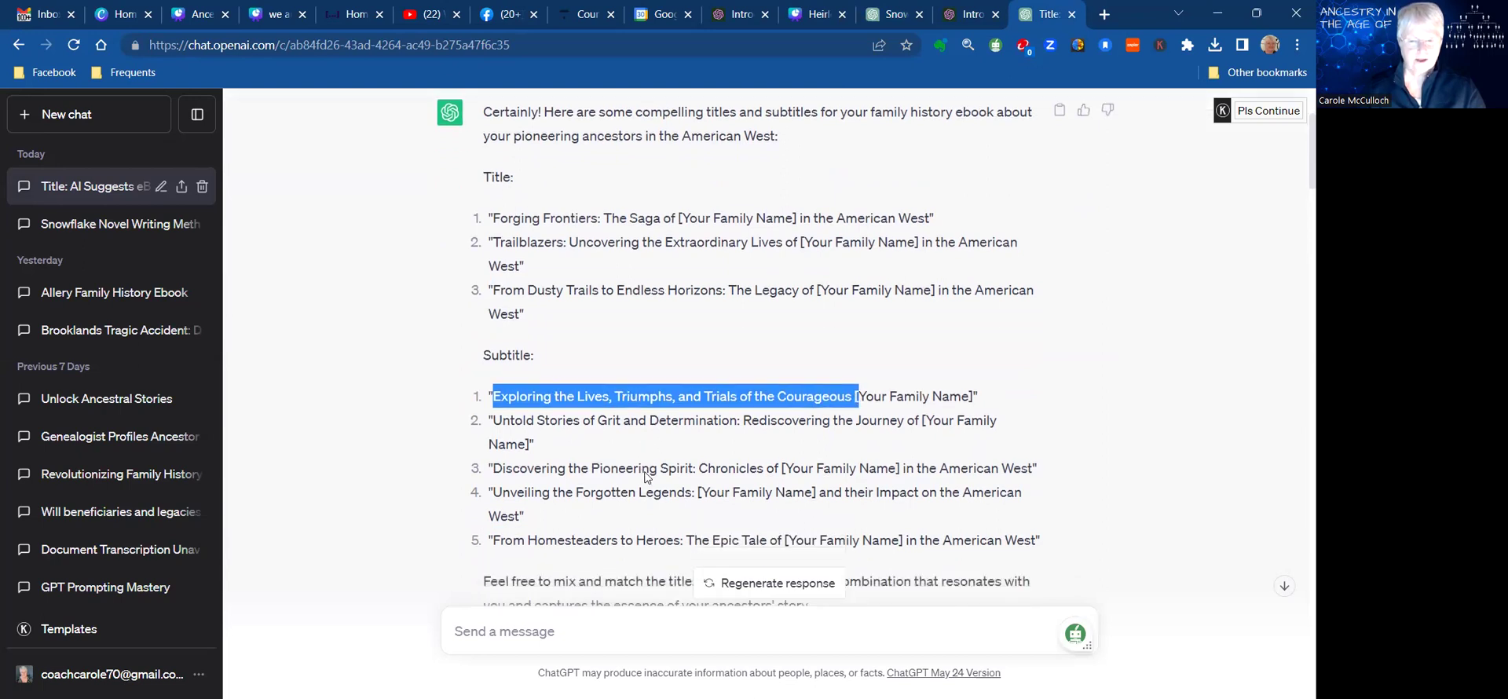
scroll(648, 473, "down", 1)
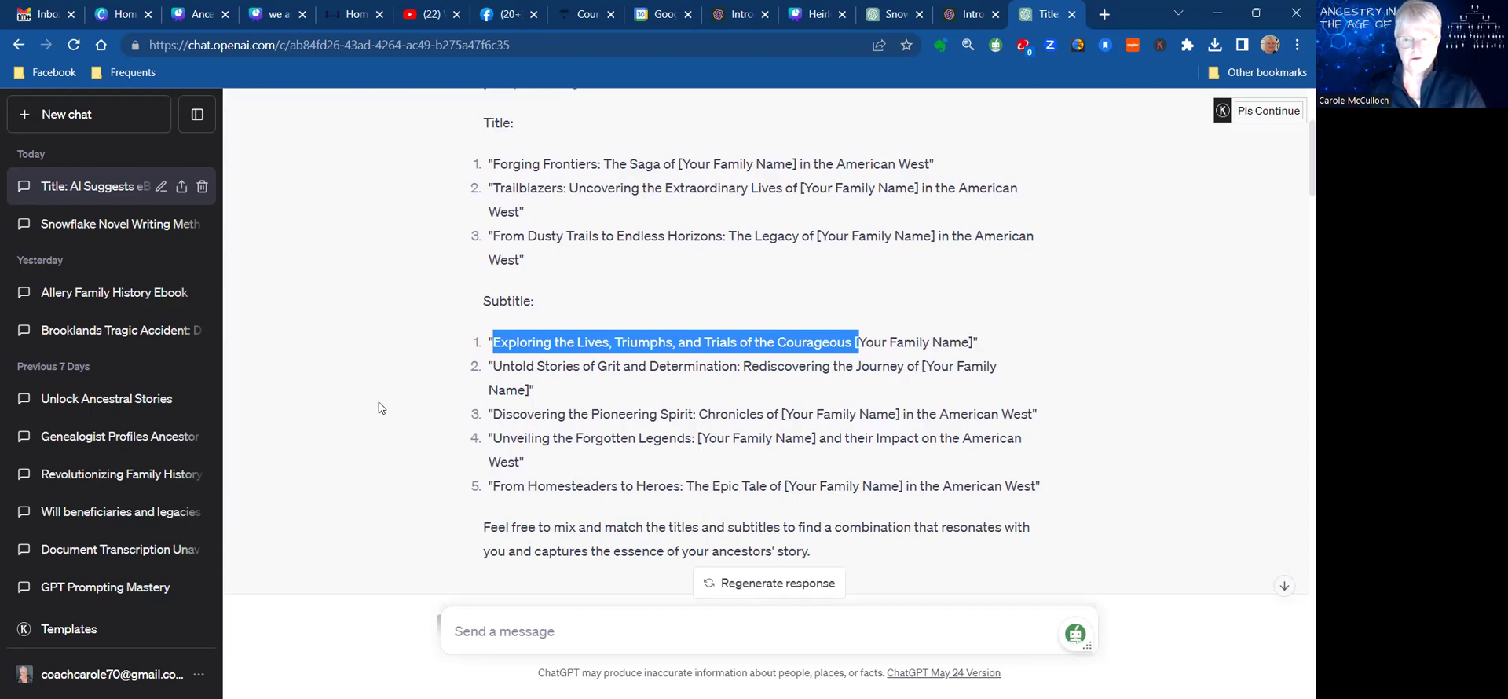
scroll(380, 408, "up", 2)
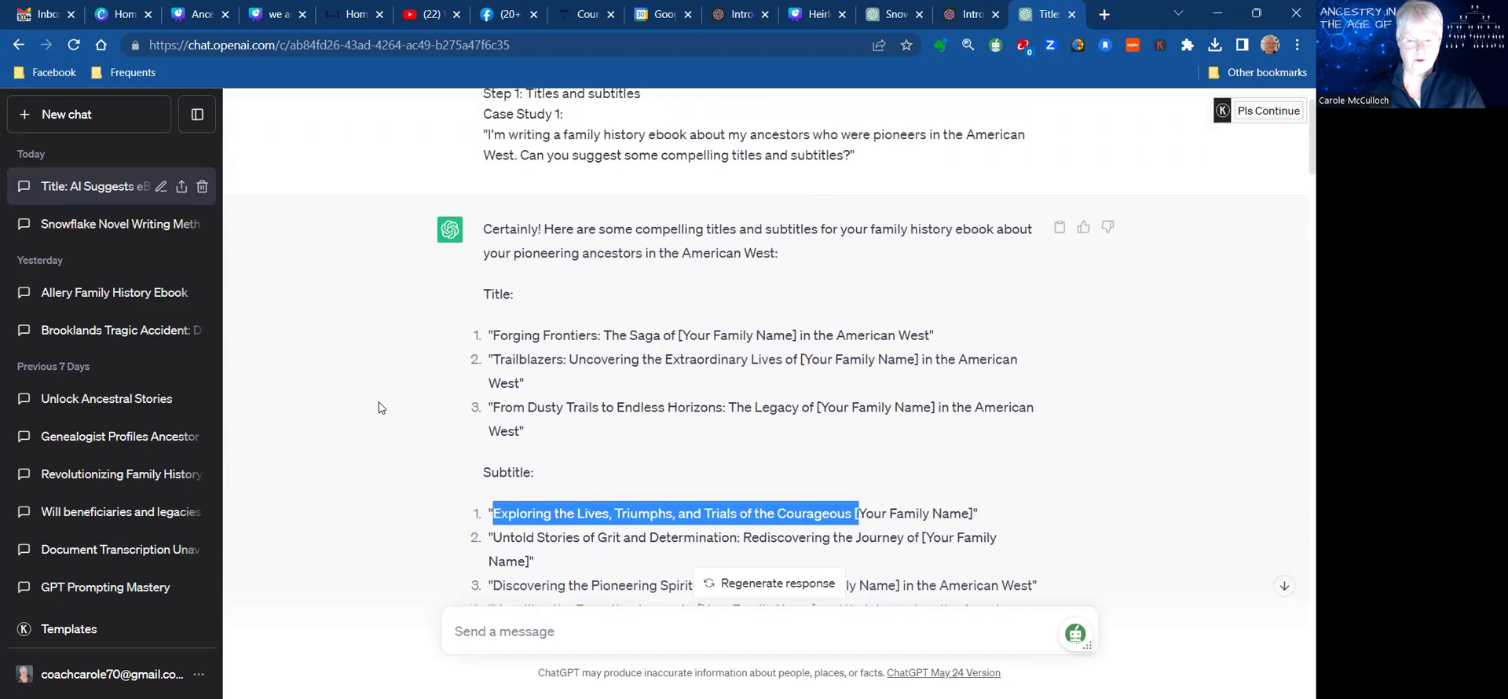
scroll(379, 407, "up", 1)
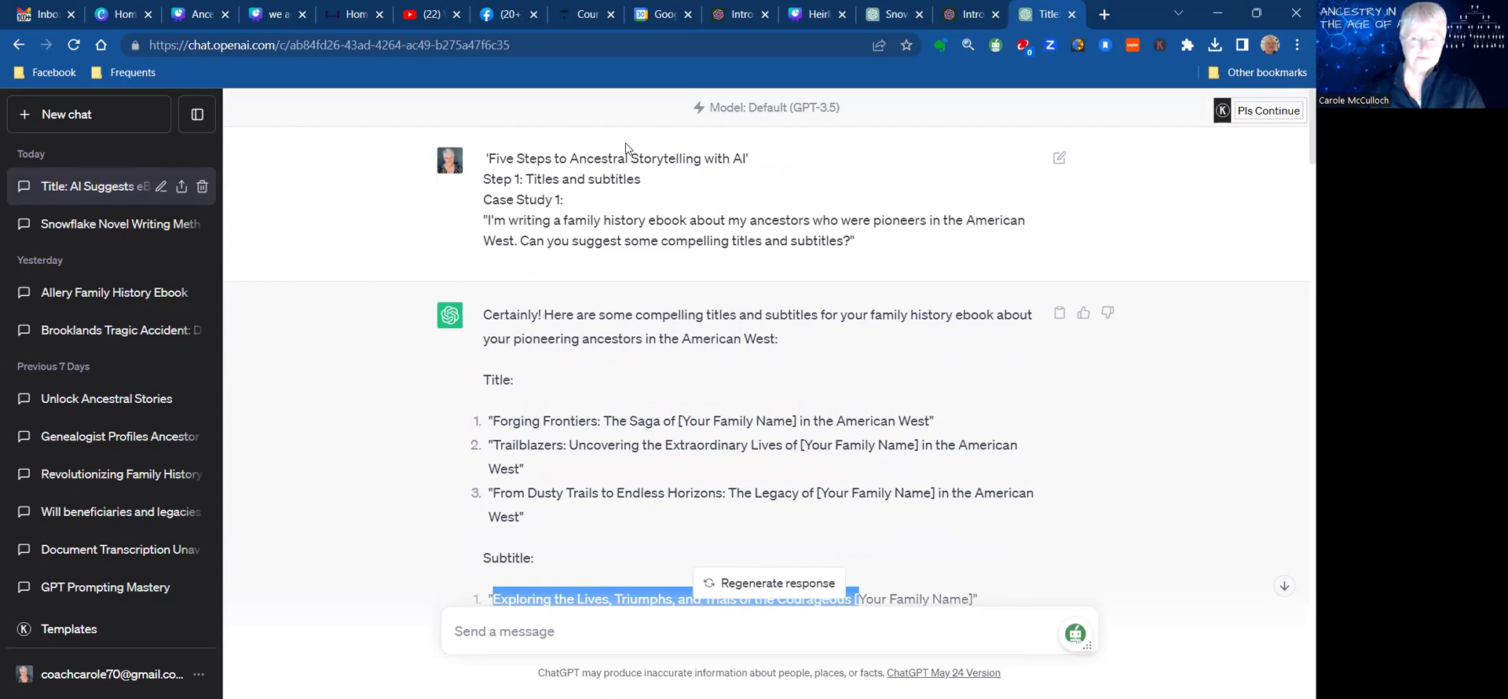
Return to the Snowflake Novel chat and highlight the second item's heading, profile contents and sample prompt about ancestral character profiles.
left_click(895, 16)
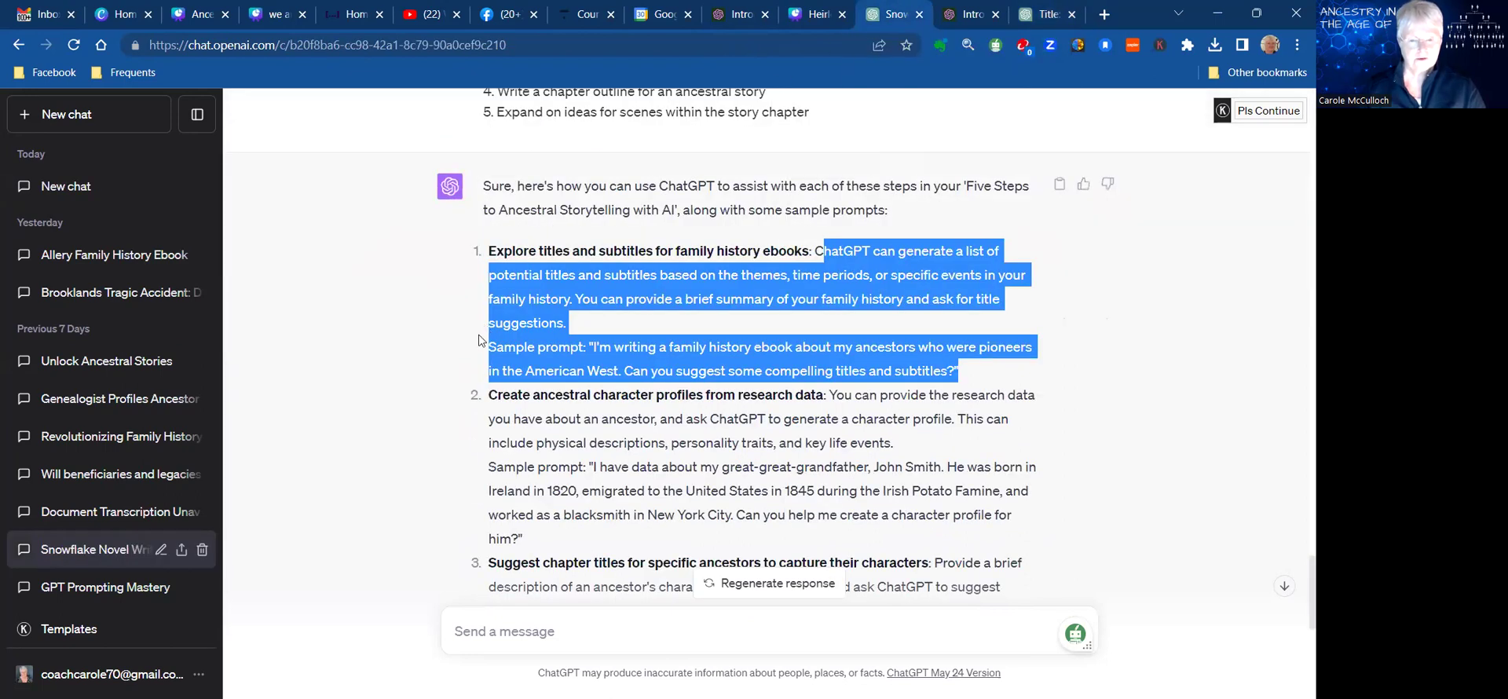
scroll(479, 339, "down", 1)
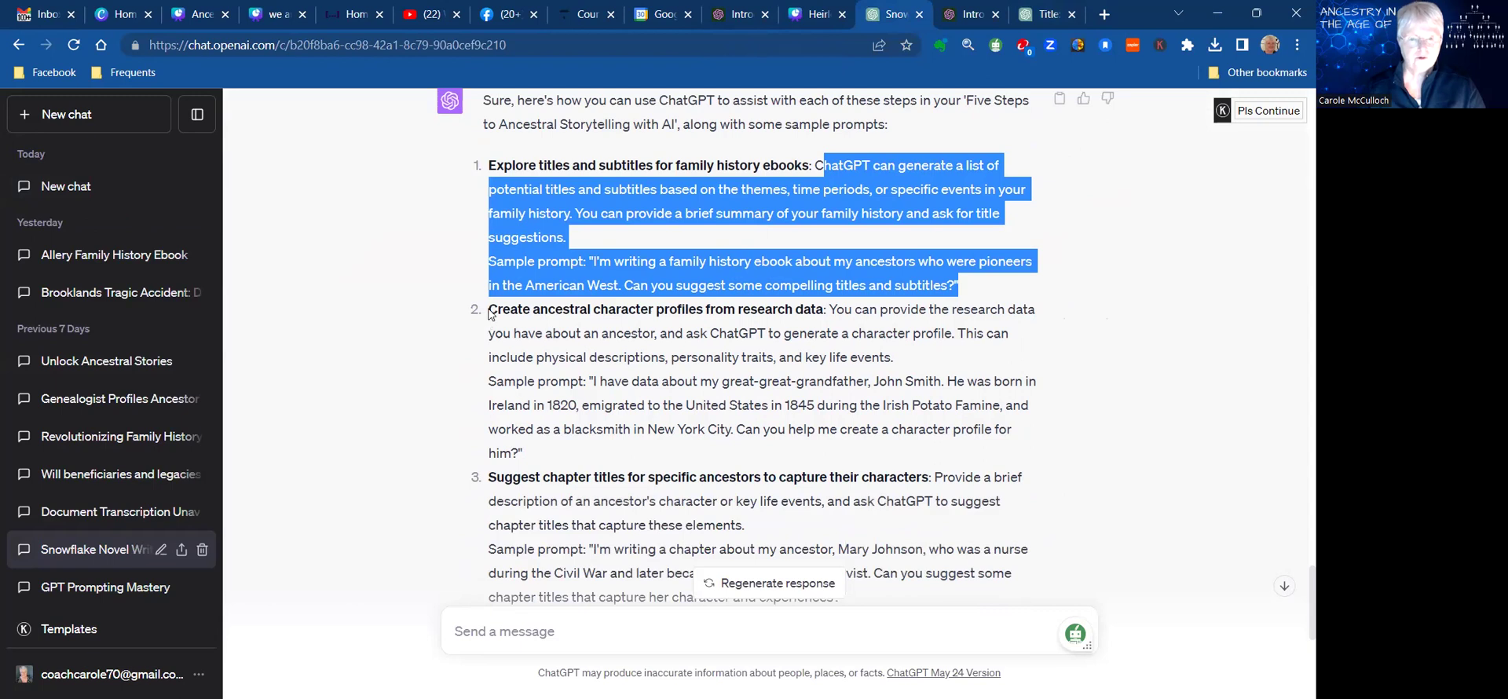
left_click_drag(488, 310, 827, 308)
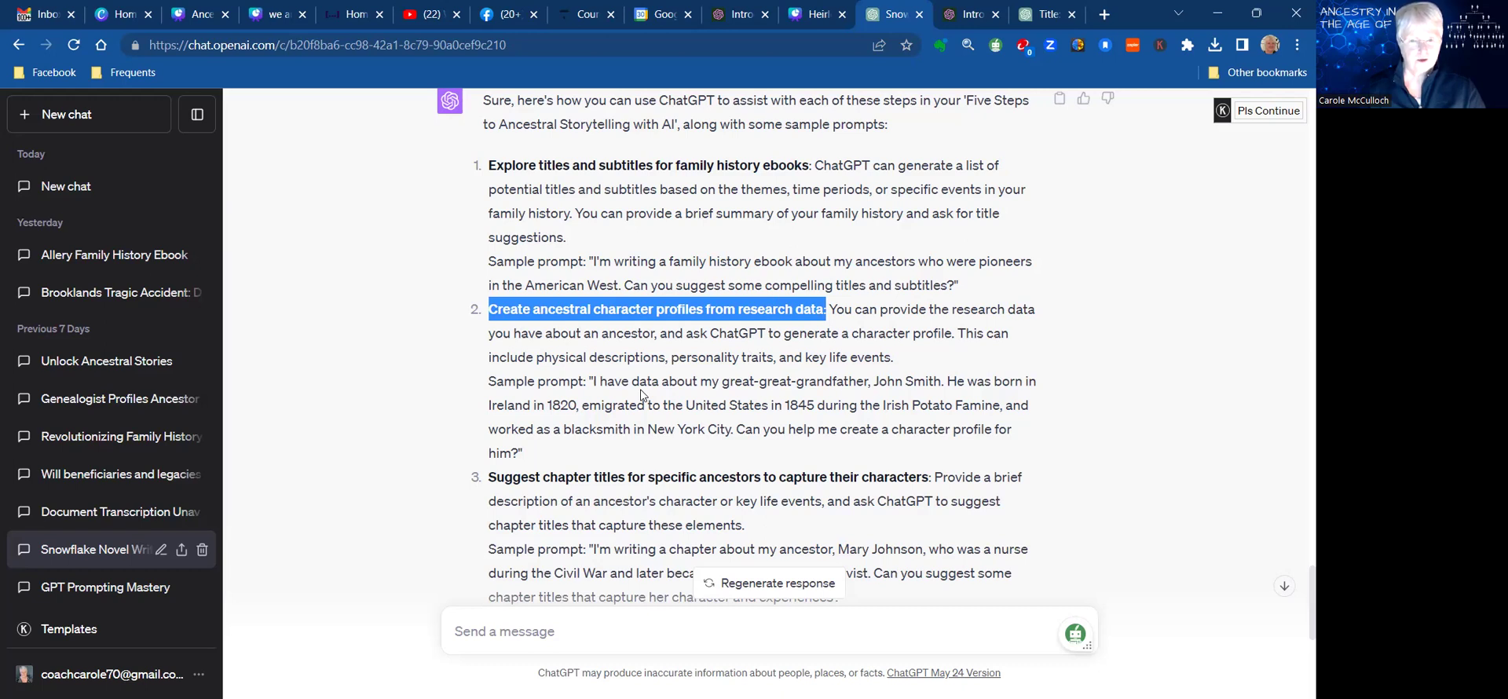
left_click_drag(539, 357, 896, 360)
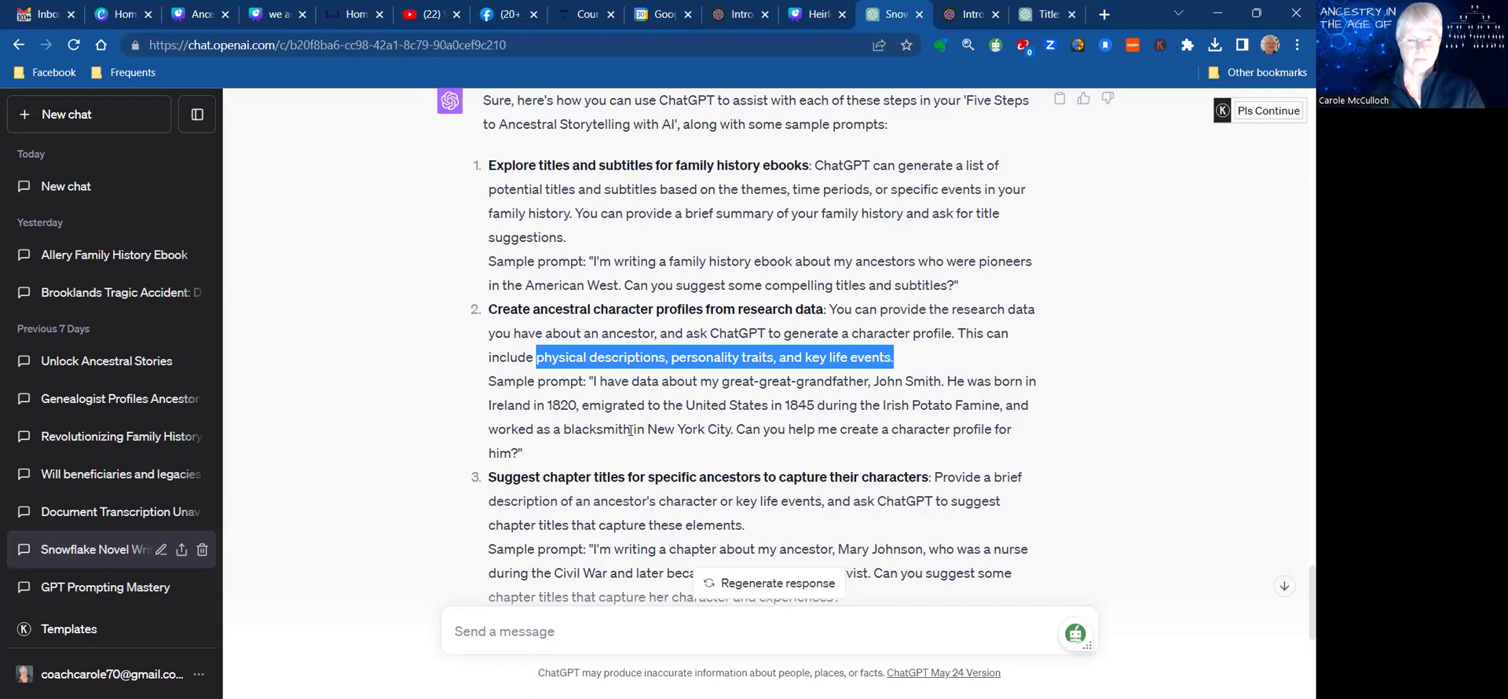
left_click_drag(591, 381, 614, 449)
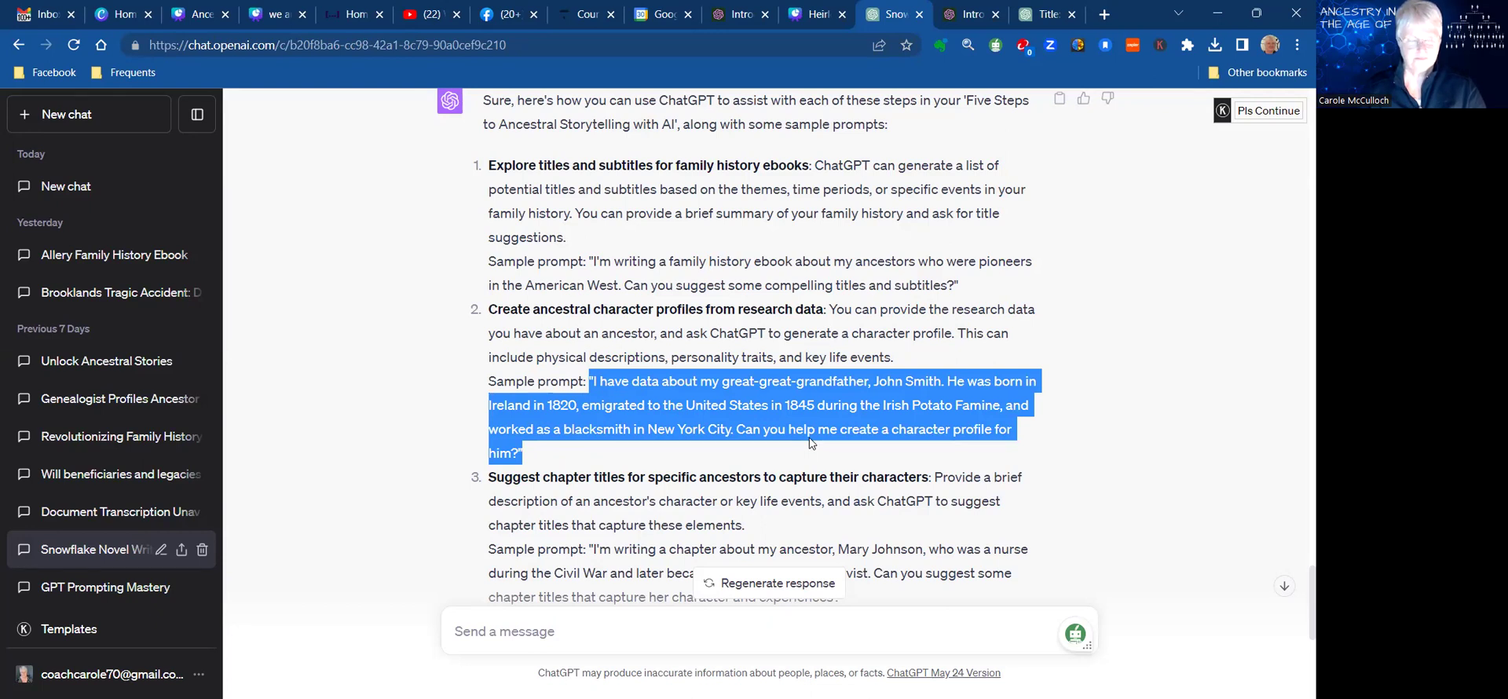
Find Case Study 2 in the eBook Titles chat and highlight its prompt asking for the great-great-grandfather's character profile.
left_click(1044, 20)
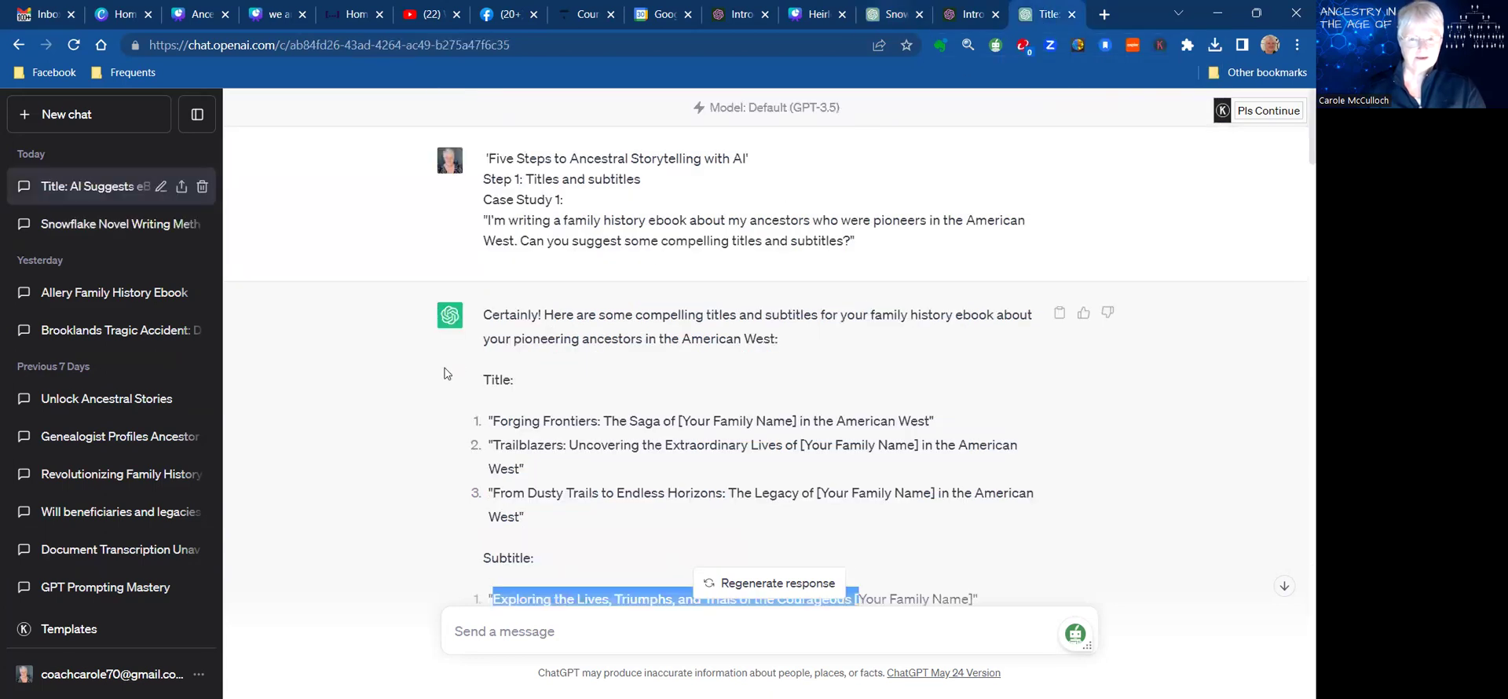
scroll(445, 374, "down", 1)
scroll(445, 374, "down", 5)
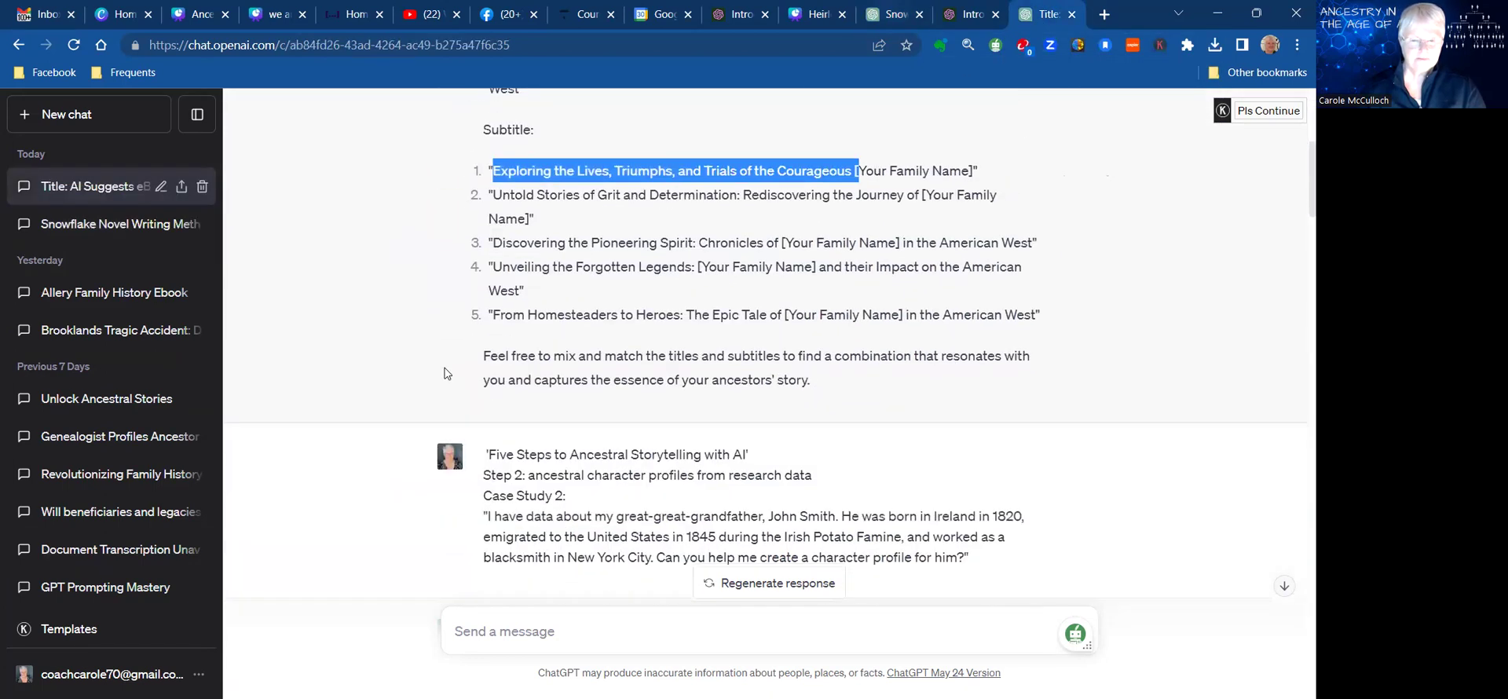
scroll(445, 374, "down", 1)
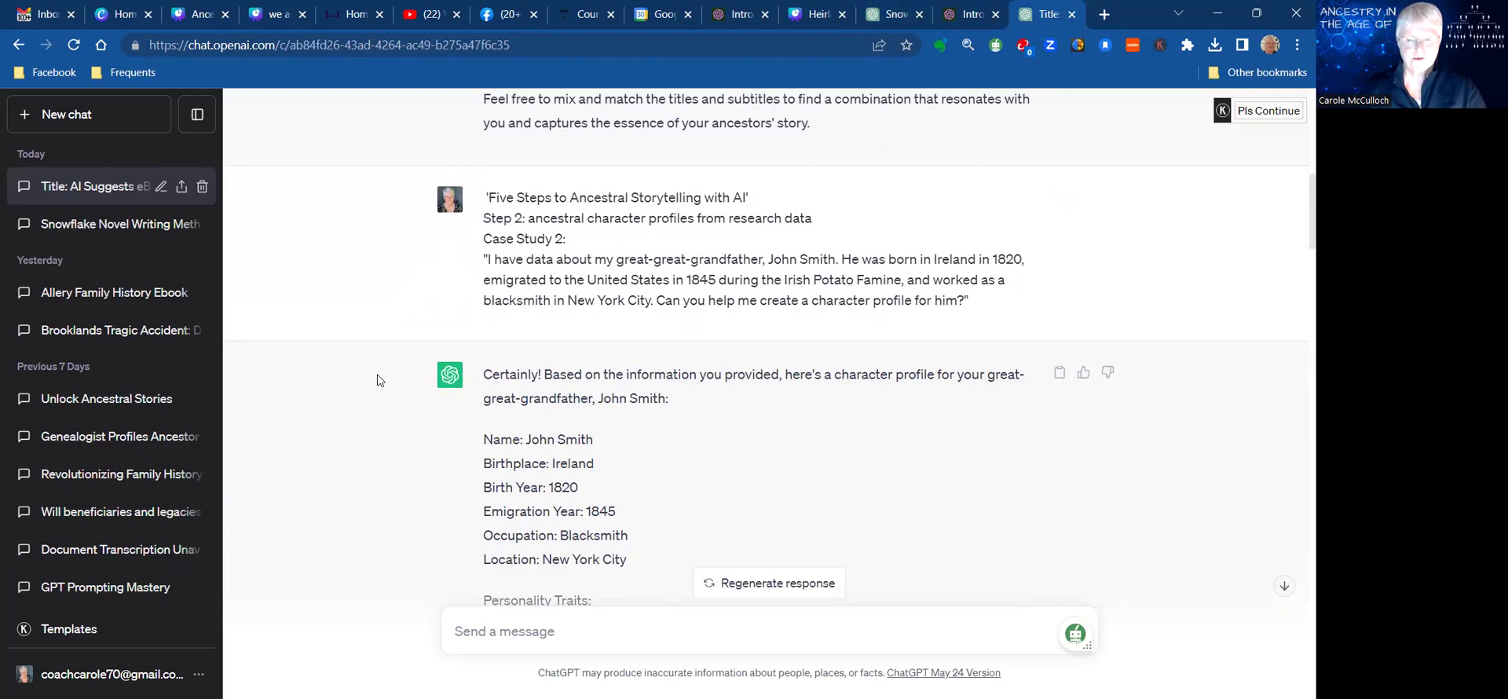
scroll(377, 380, "down", 1)
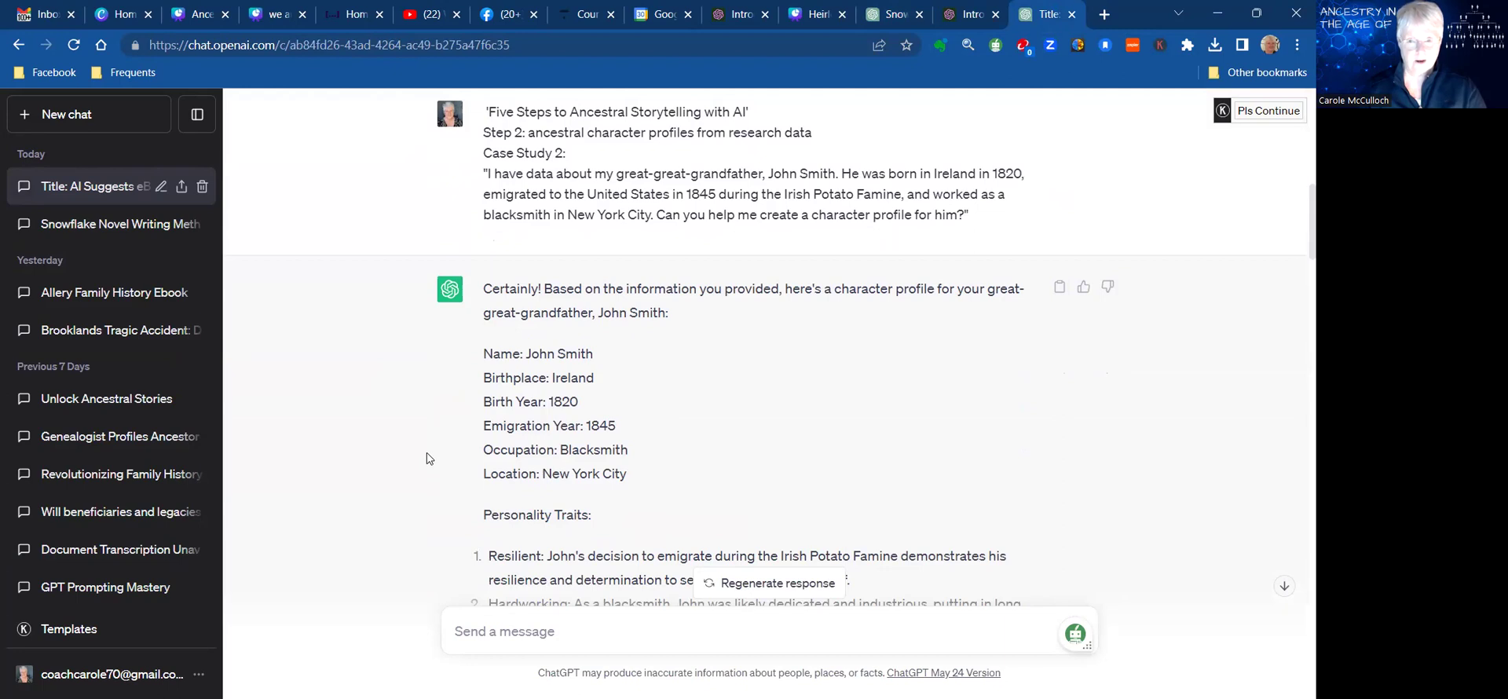
left_click_drag(584, 172, 798, 214)
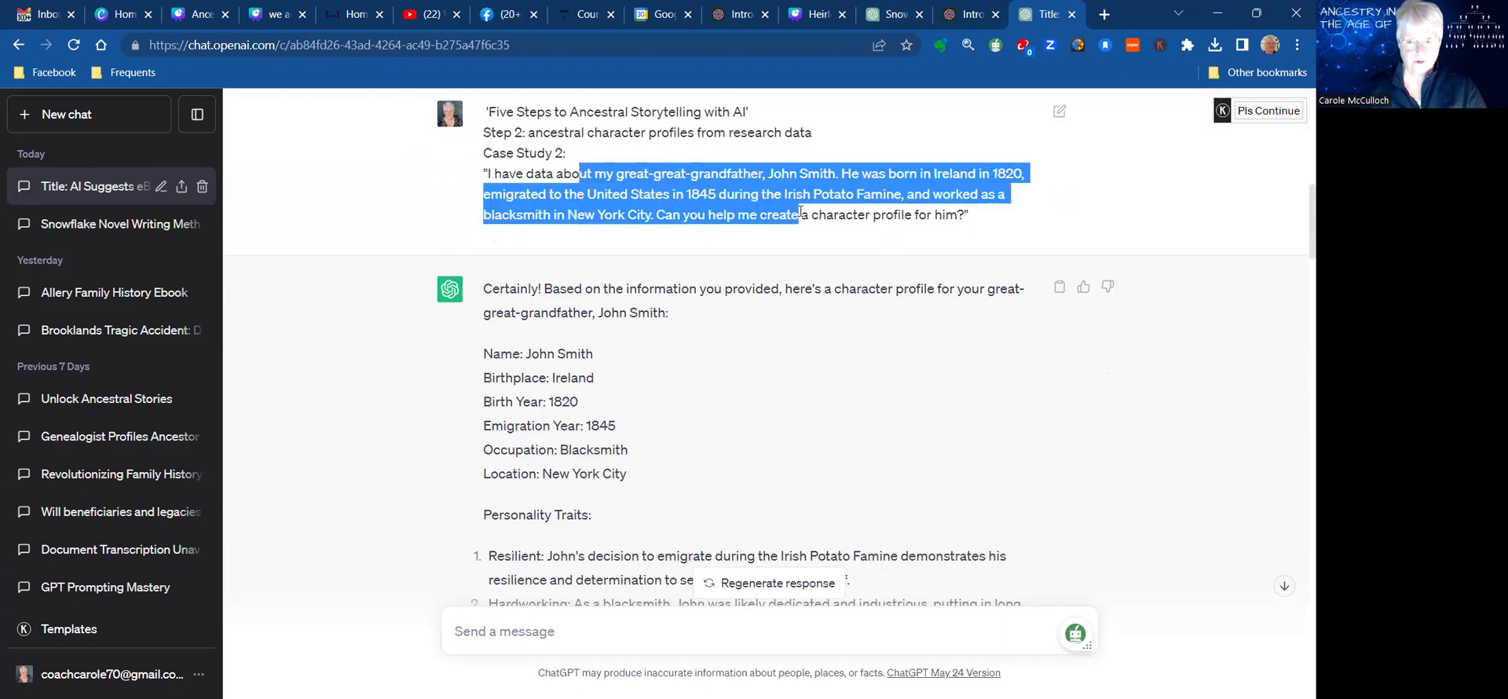
Highlight the profile's Personality Traits heading and each trait in turn: Resilient, Hardworking, Resourceful and Family-oriented.
scroll(397, 418, "down", 2)
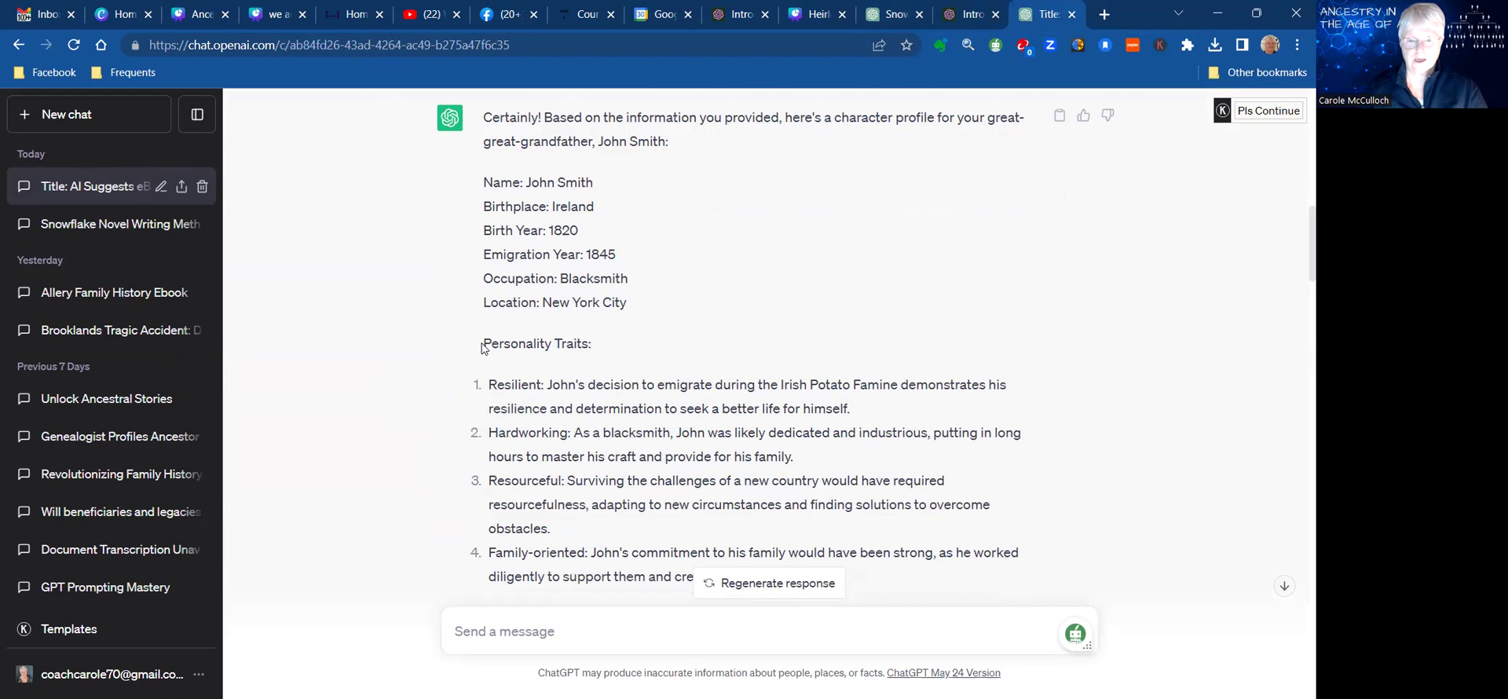
left_click_drag(485, 344, 609, 345)
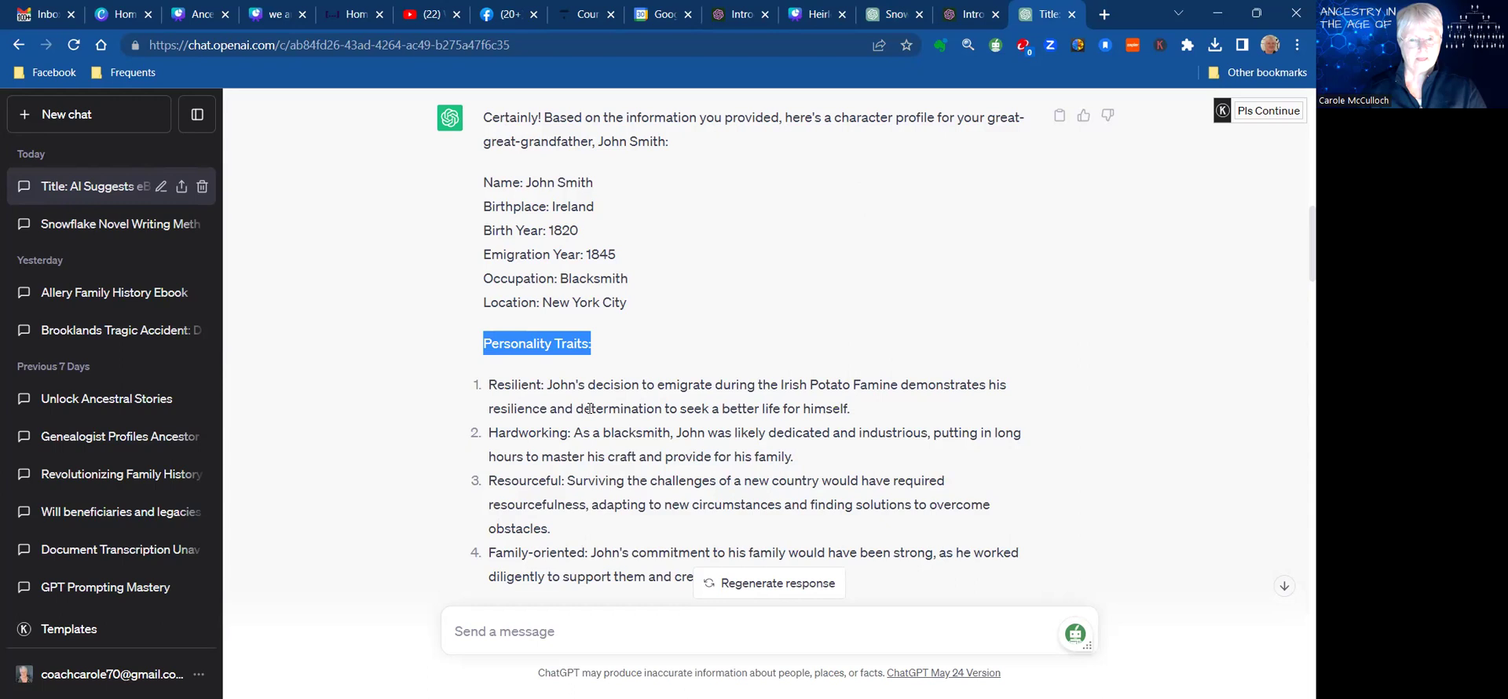
double_click(519, 383)
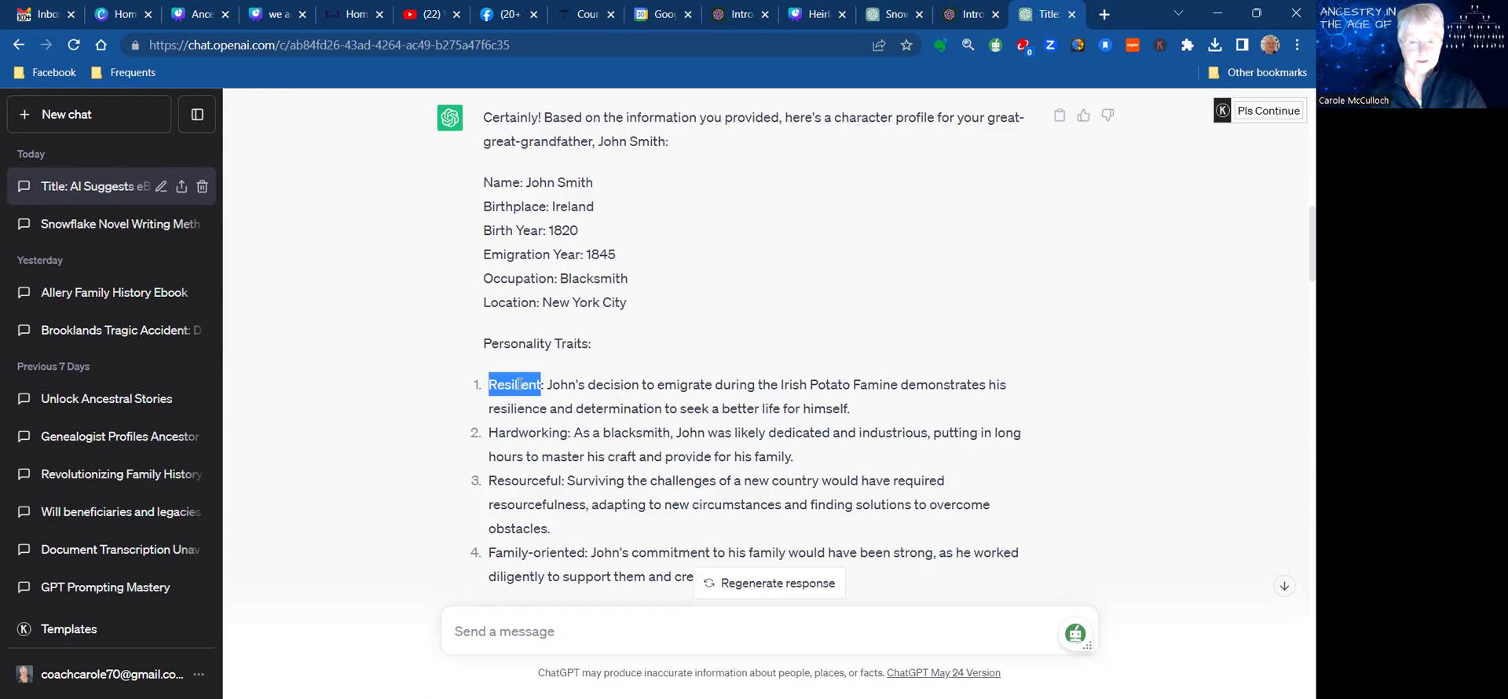
double_click(519, 432)
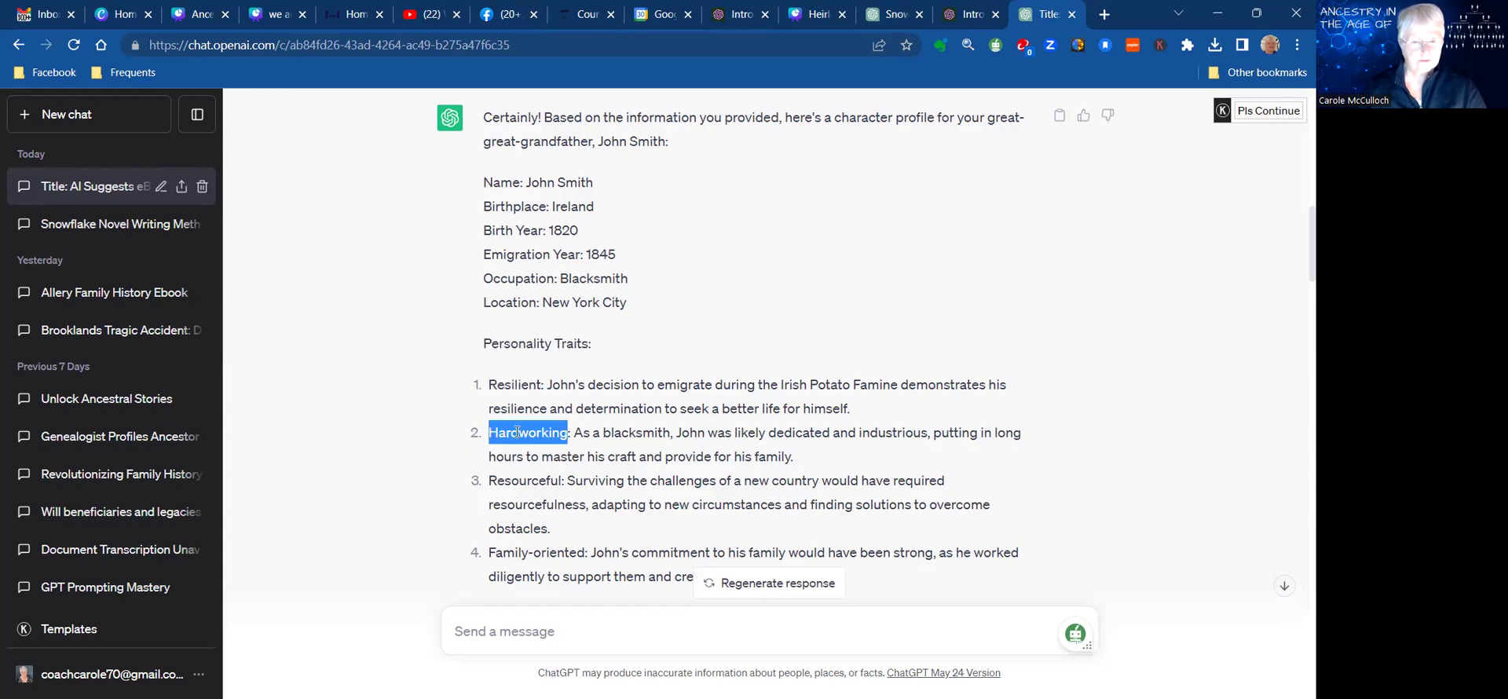
double_click(515, 480)
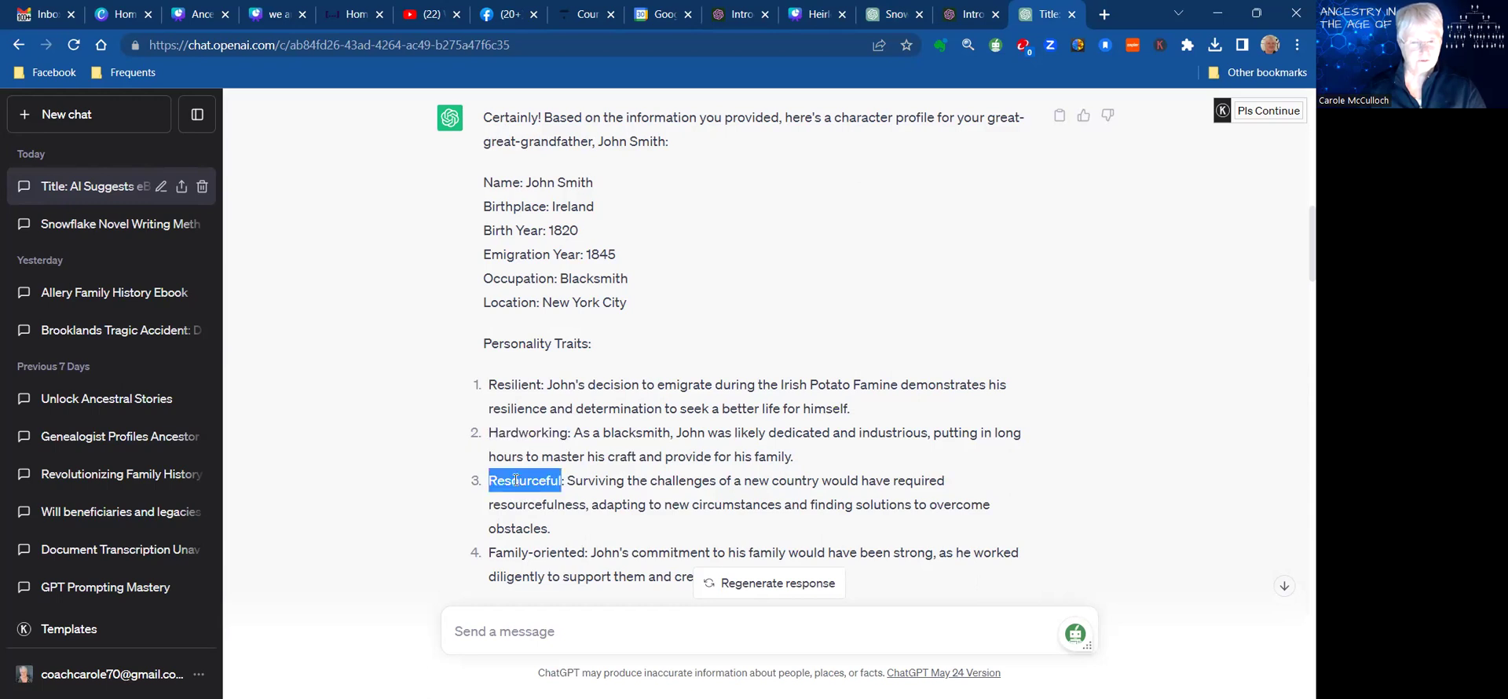
left_click(542, 550)
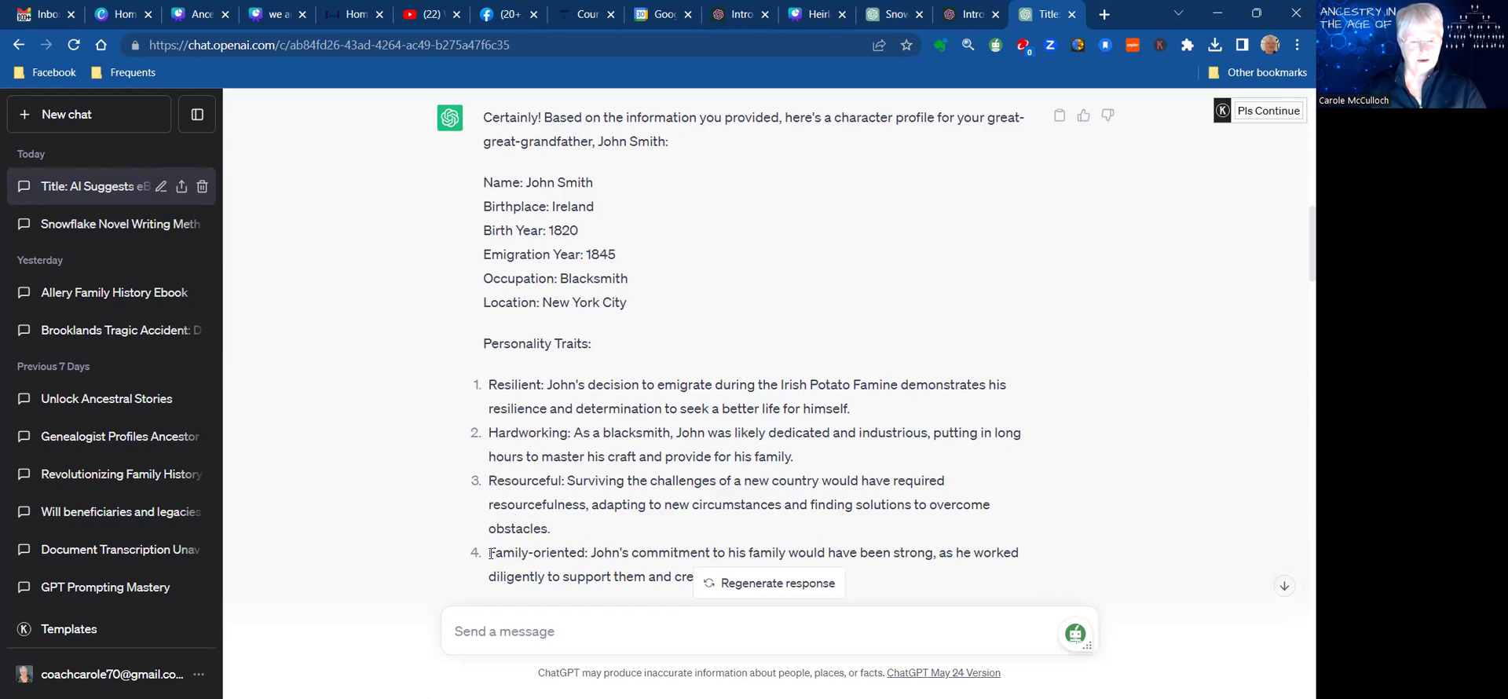
left_click_drag(587, 542, 489, 552)
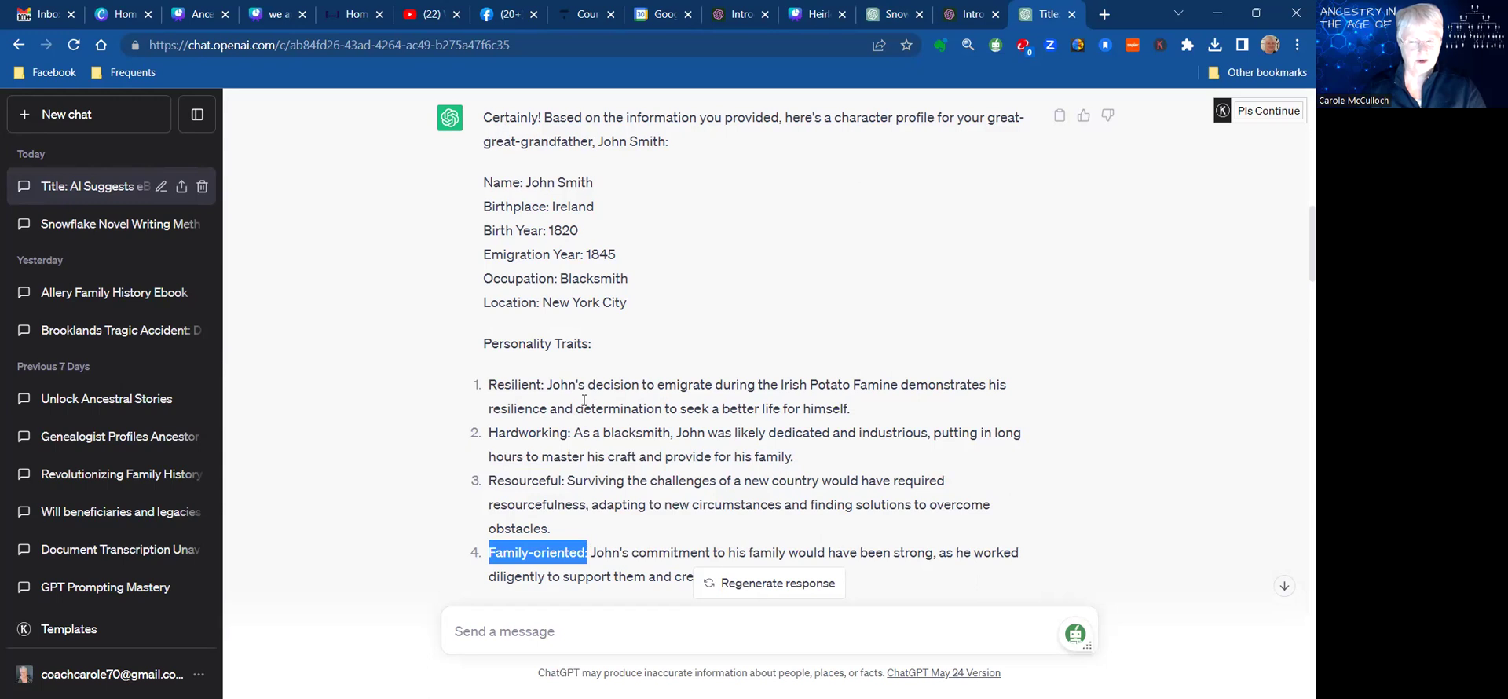
scroll(364, 454, "down", 1)
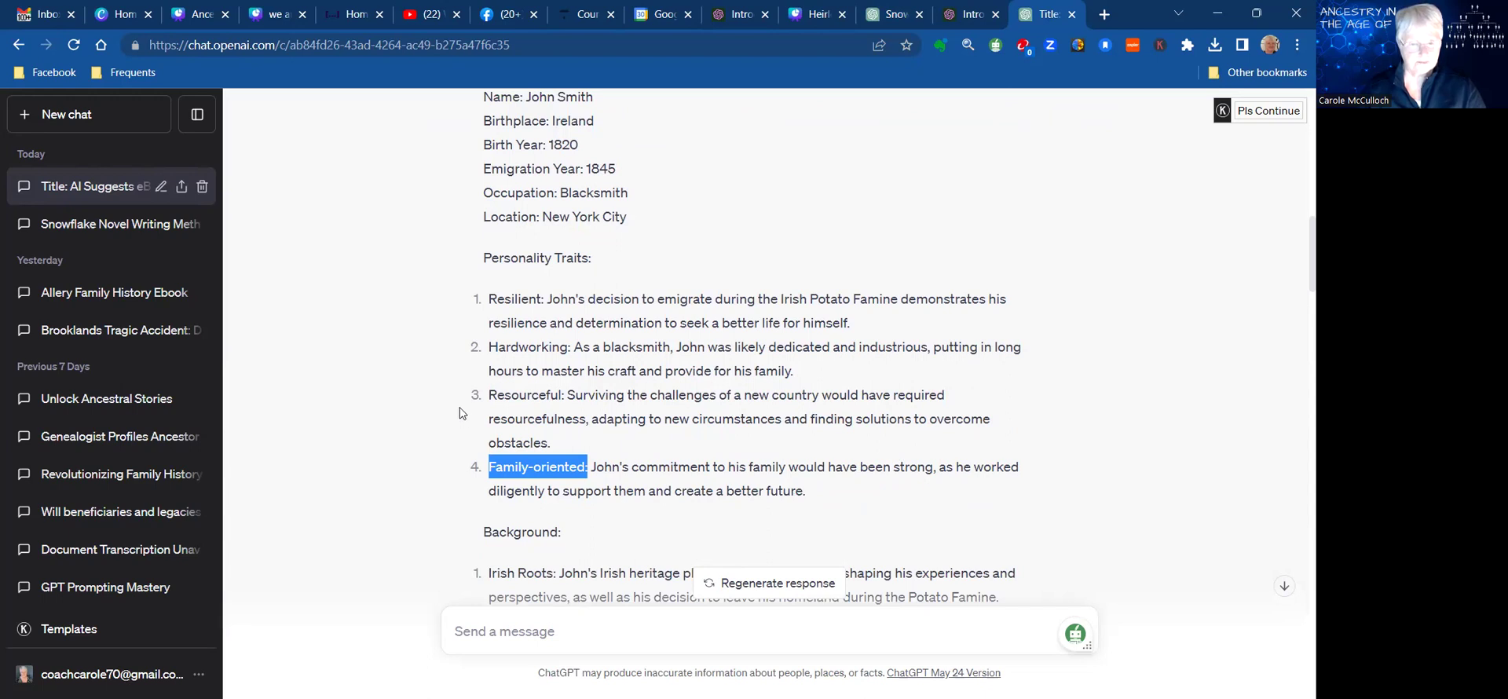
Highlight the profile's Background points in turn: Irish Roots, leaving home in the Potato Famine, Emigration Journey and Transition to the United States with its challenges.
scroll(460, 413, "down", 2)
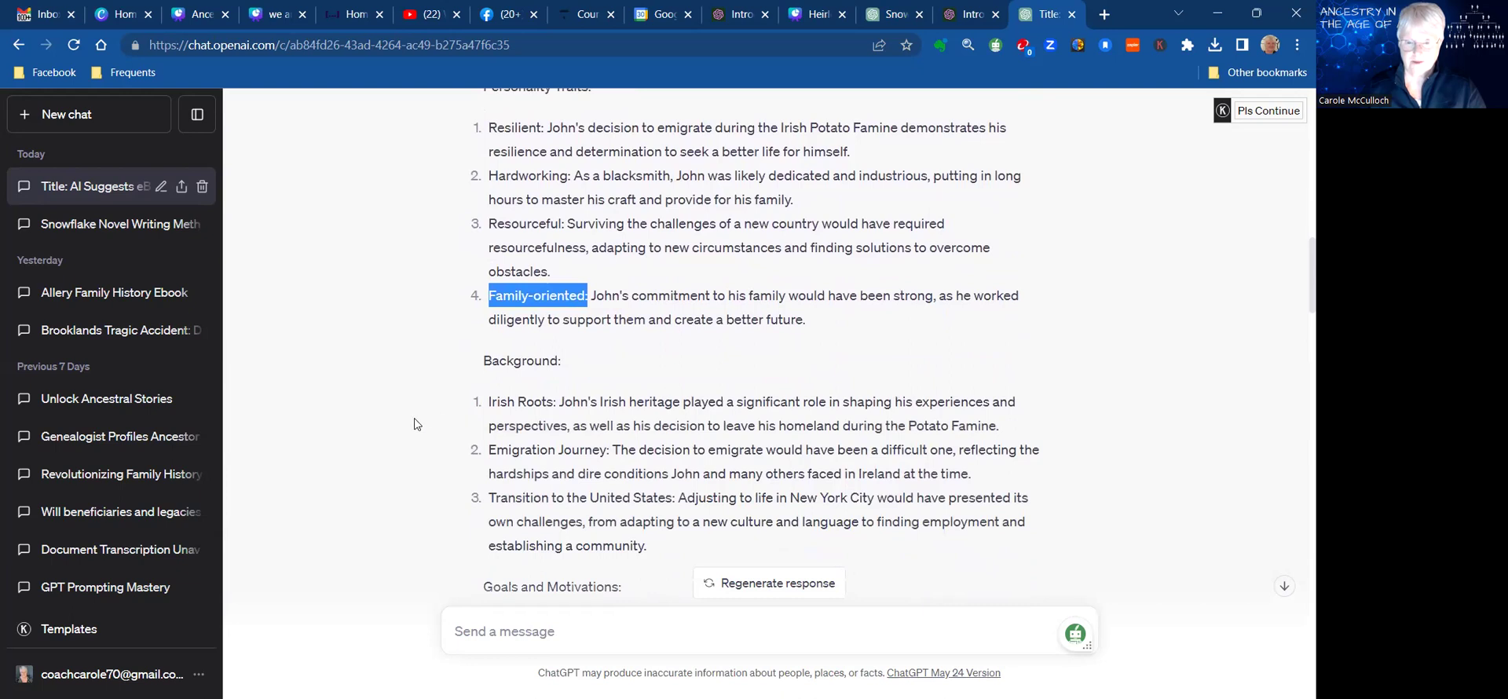
left_click_drag(488, 402, 569, 405)
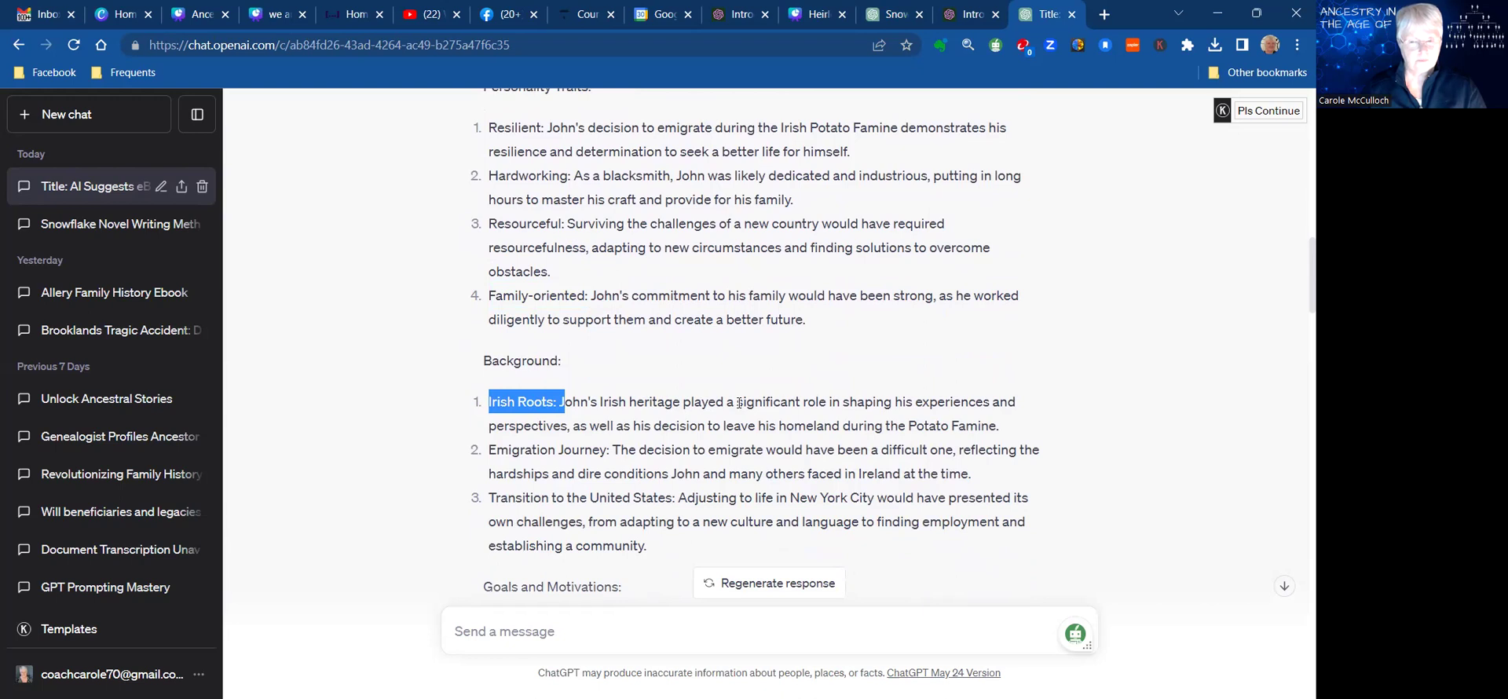
left_click_drag(748, 425, 999, 426)
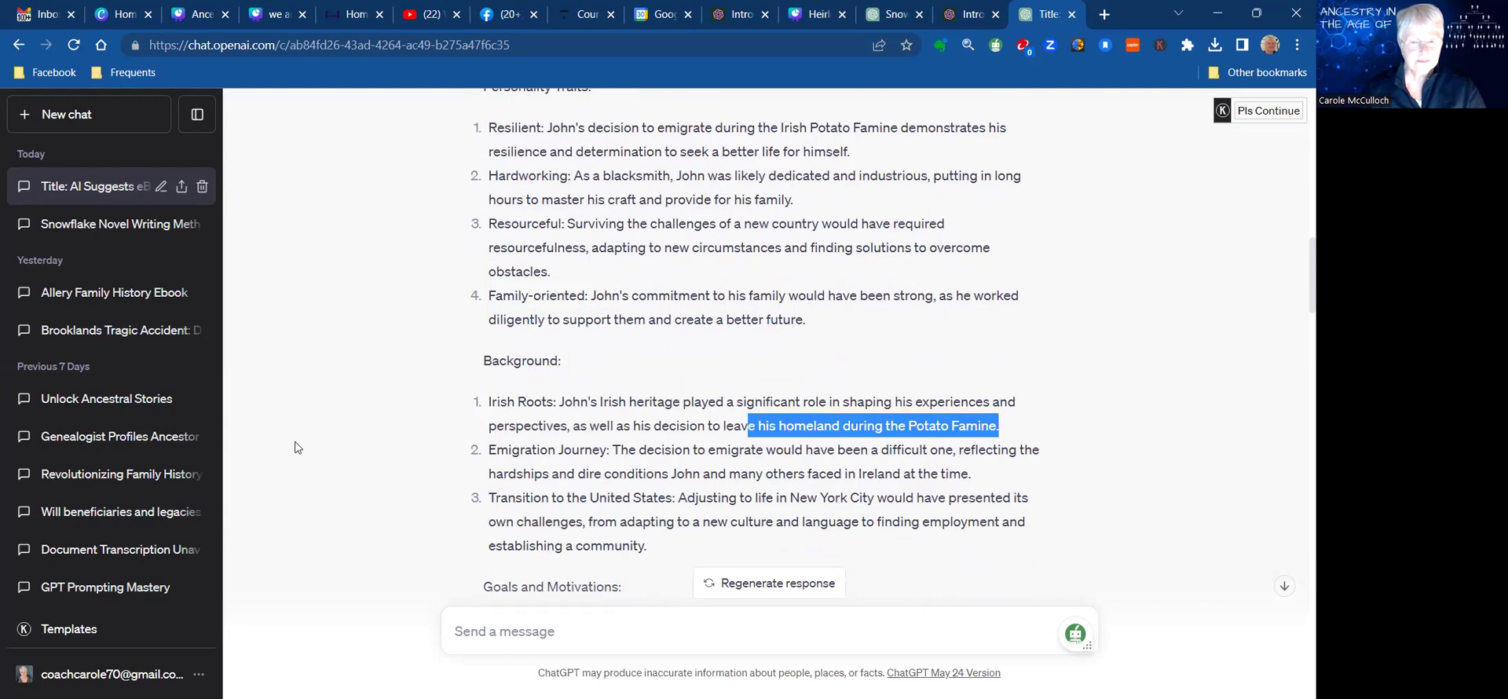
left_click_drag(492, 451, 608, 452)
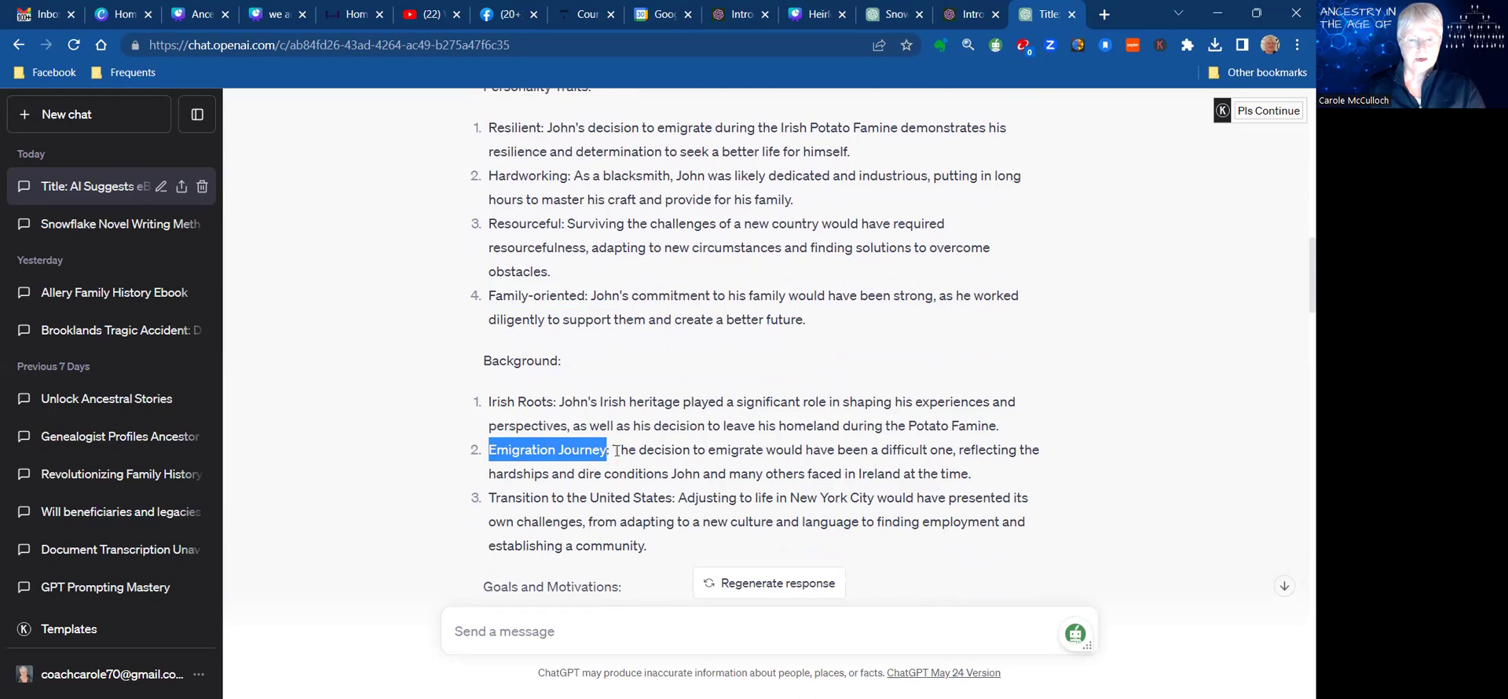
left_click(617, 450)
left_click_drag(617, 450, 713, 469)
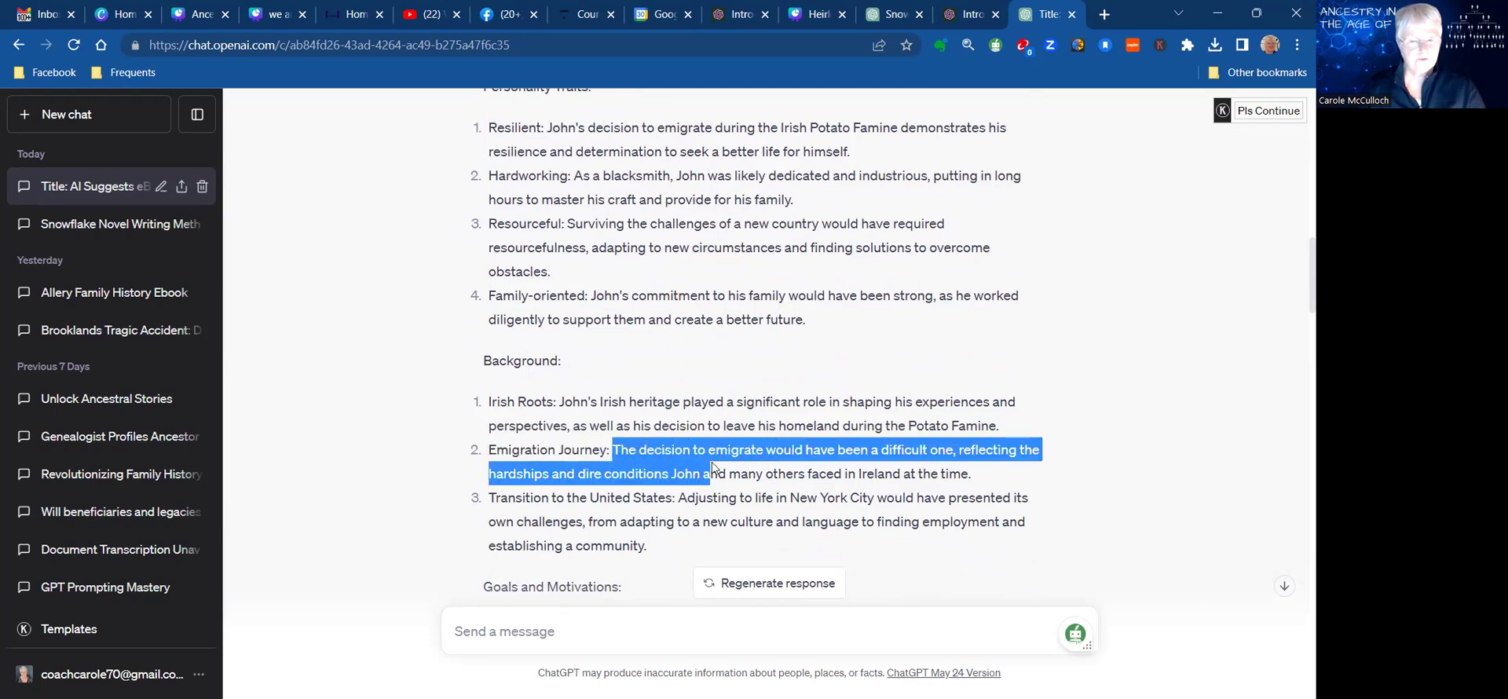
left_click_drag(713, 469, 716, 468)
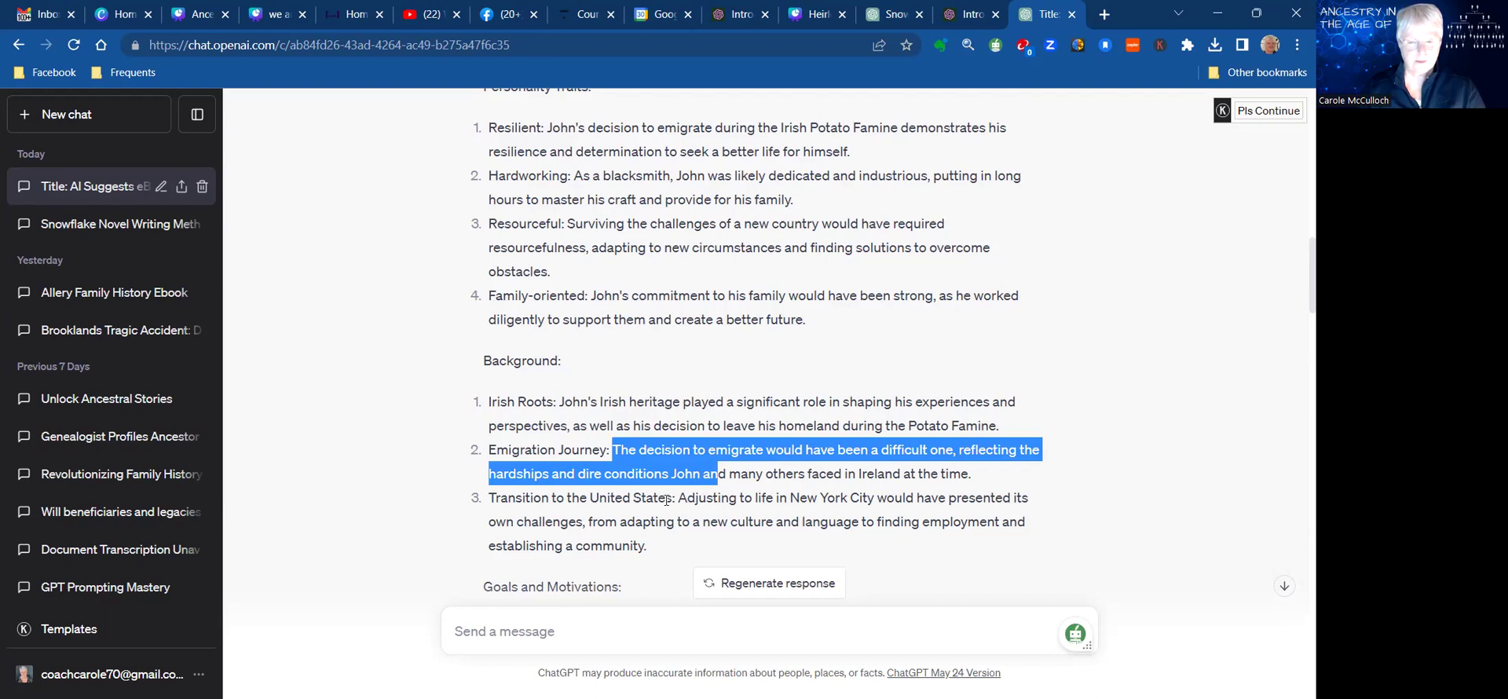
left_click_drag(672, 498, 491, 503)
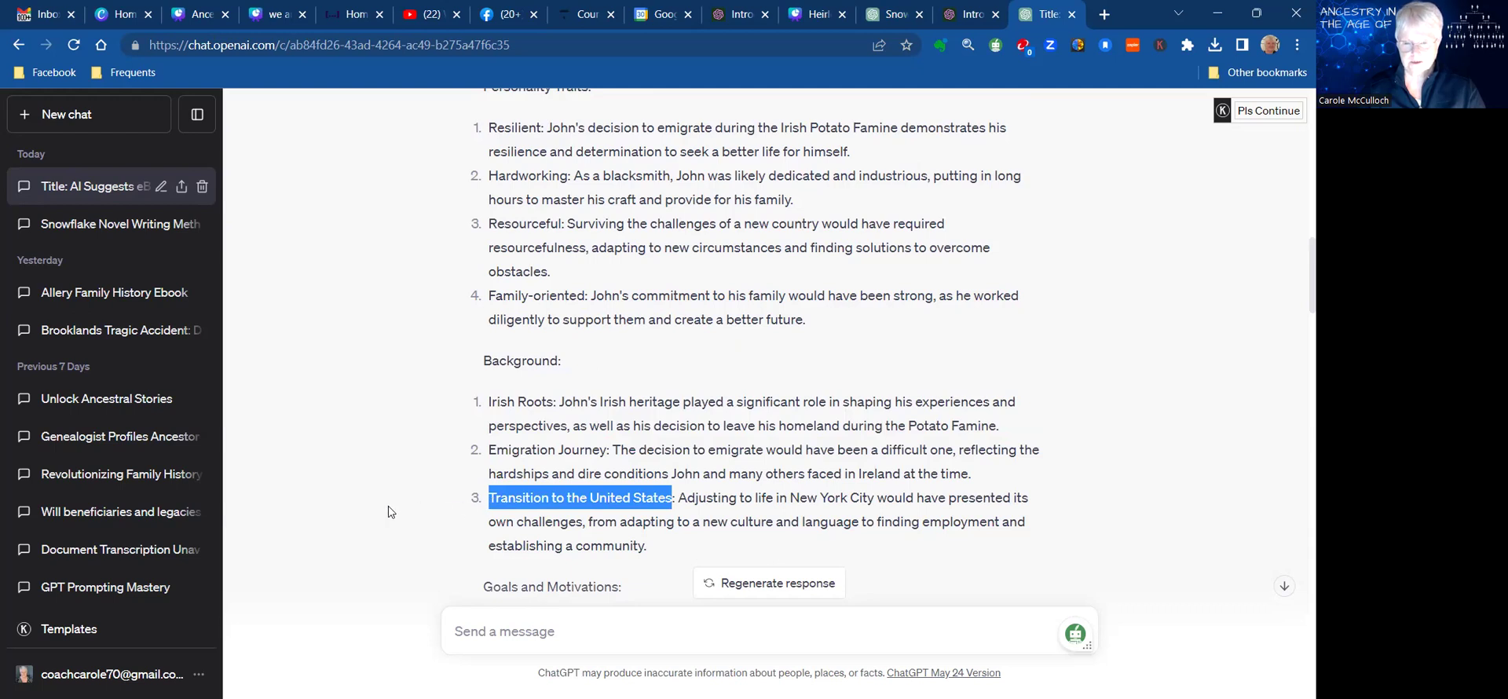
left_click_drag(488, 524, 595, 523)
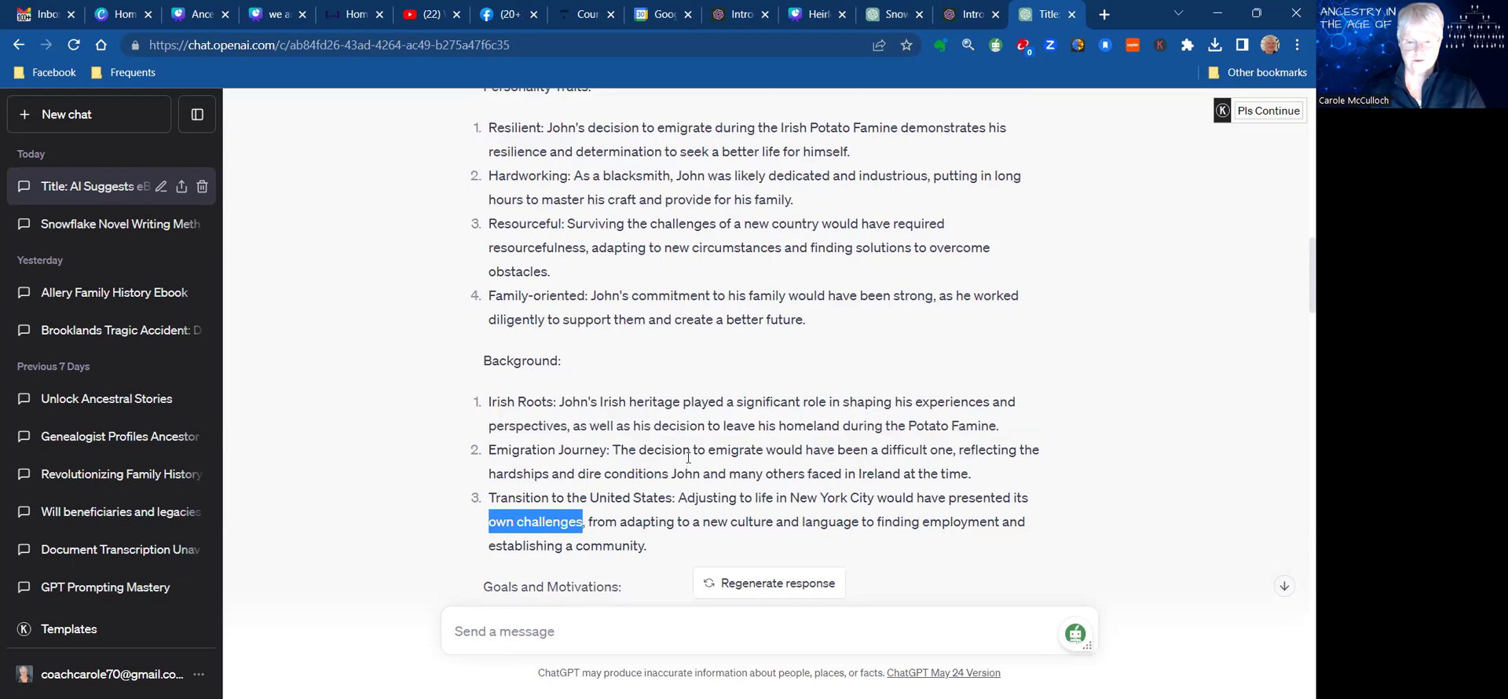
Highlight the Economic Stability and Family Success goals and the closing remark about the profile being a starting point for understanding the great-great-grandfather.
scroll(665, 456, "down", 2)
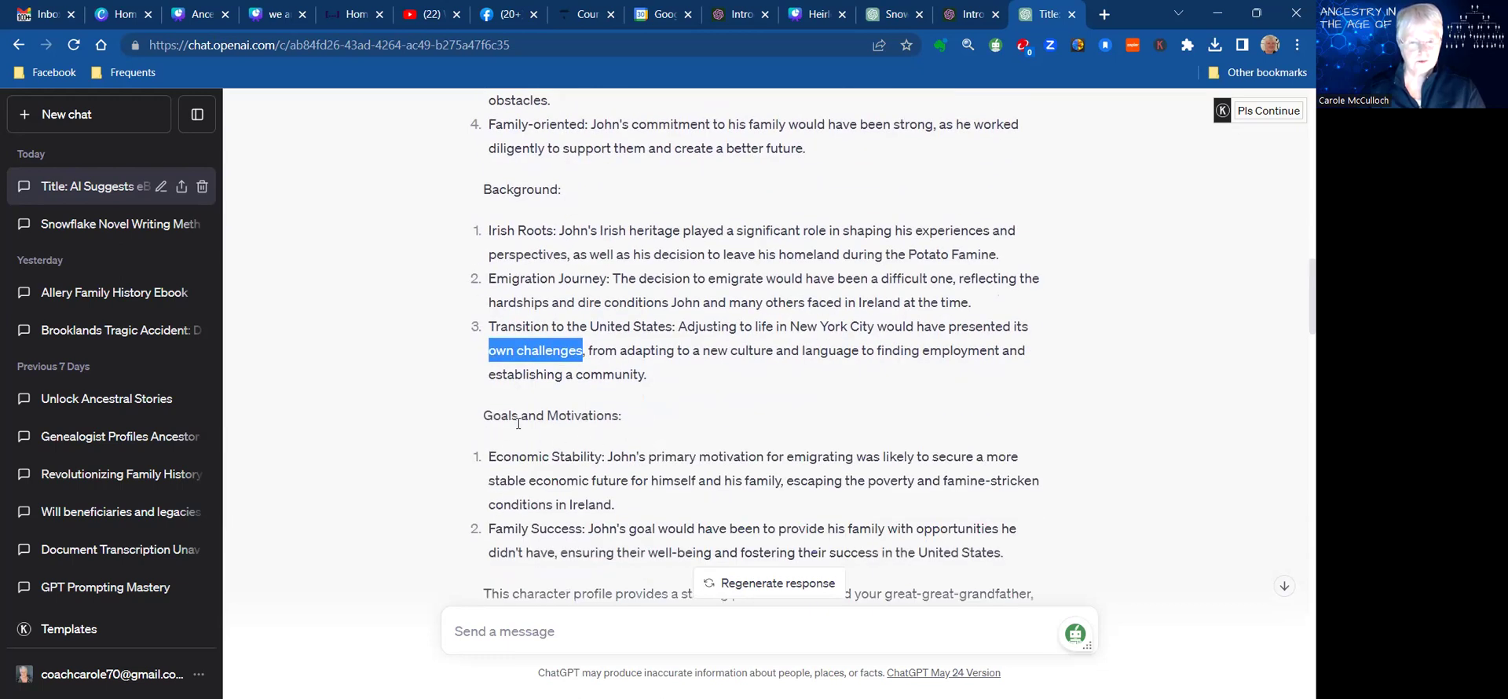
scroll(509, 428, "down", 1)
left_click_drag(489, 371, 602, 371)
left_click_drag(488, 443, 587, 444)
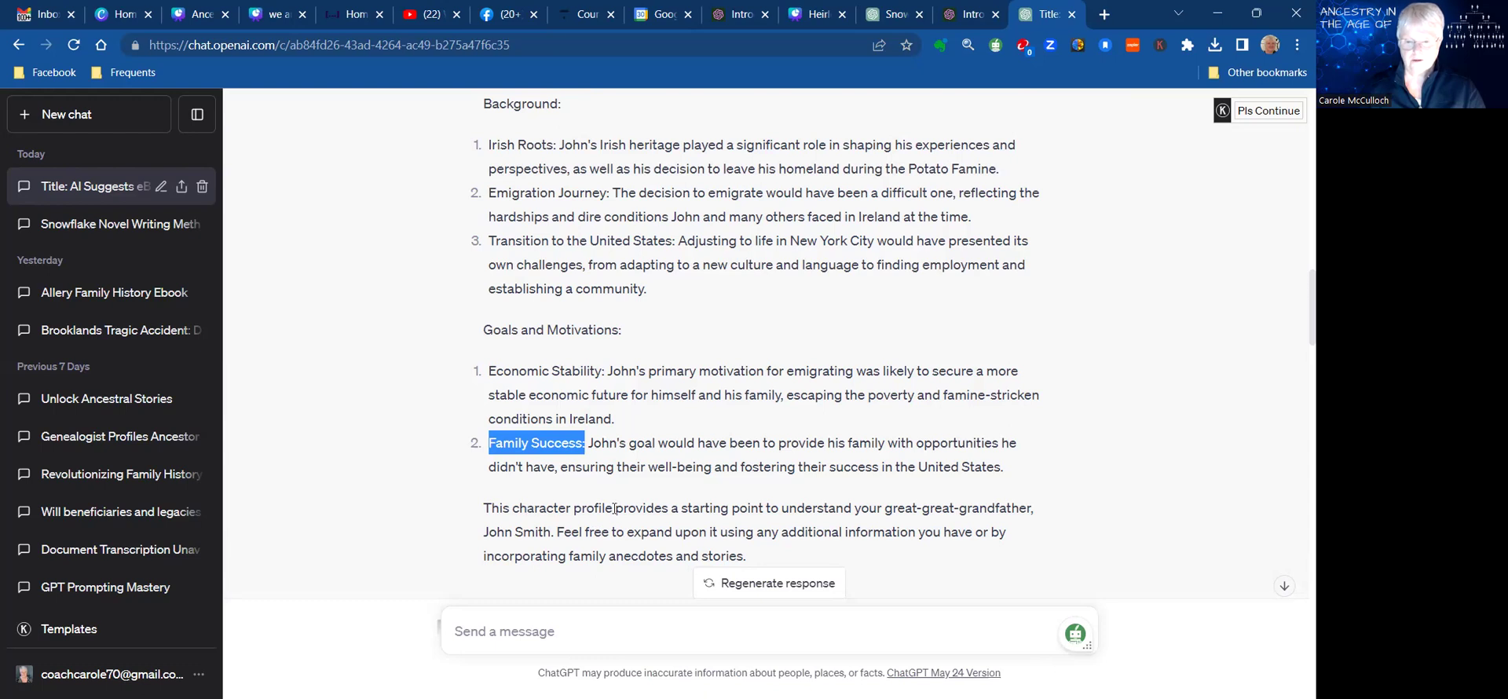
left_click_drag(635, 505, 1033, 506)
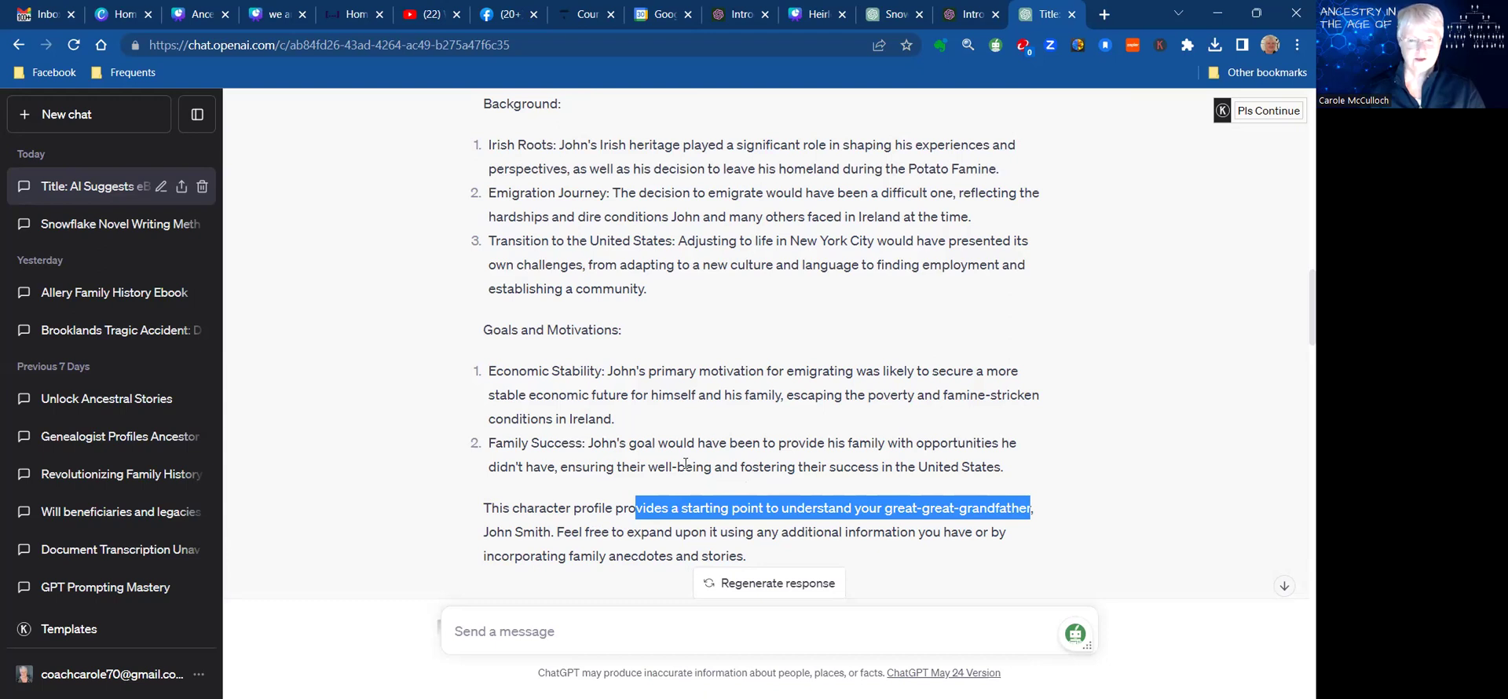
scroll(685, 463, "up", 5)
scroll(685, 463, "up", 2)
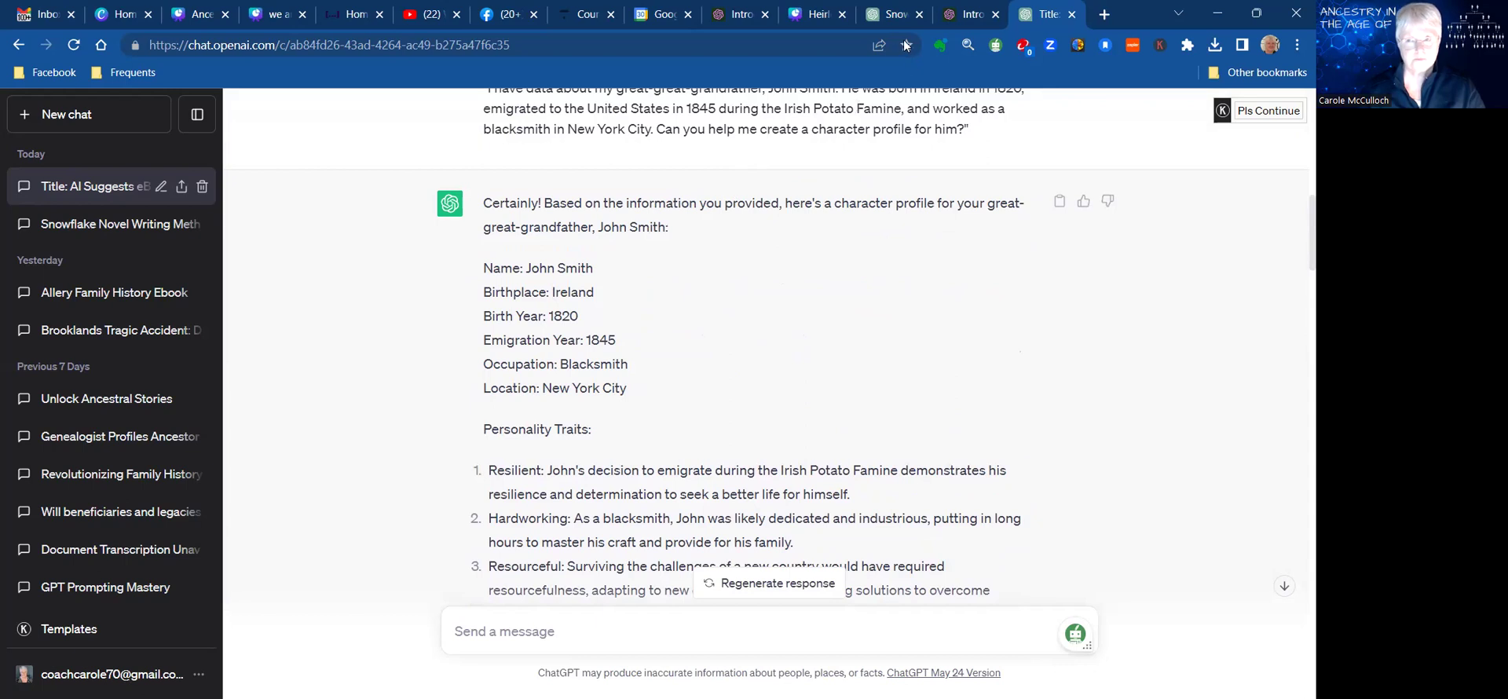
Return to the Snowflake Novel chat and highlight the third item's heading on suggesting chapter titles and its full sample prompt about the nurse ancestor.
left_click(894, 14)
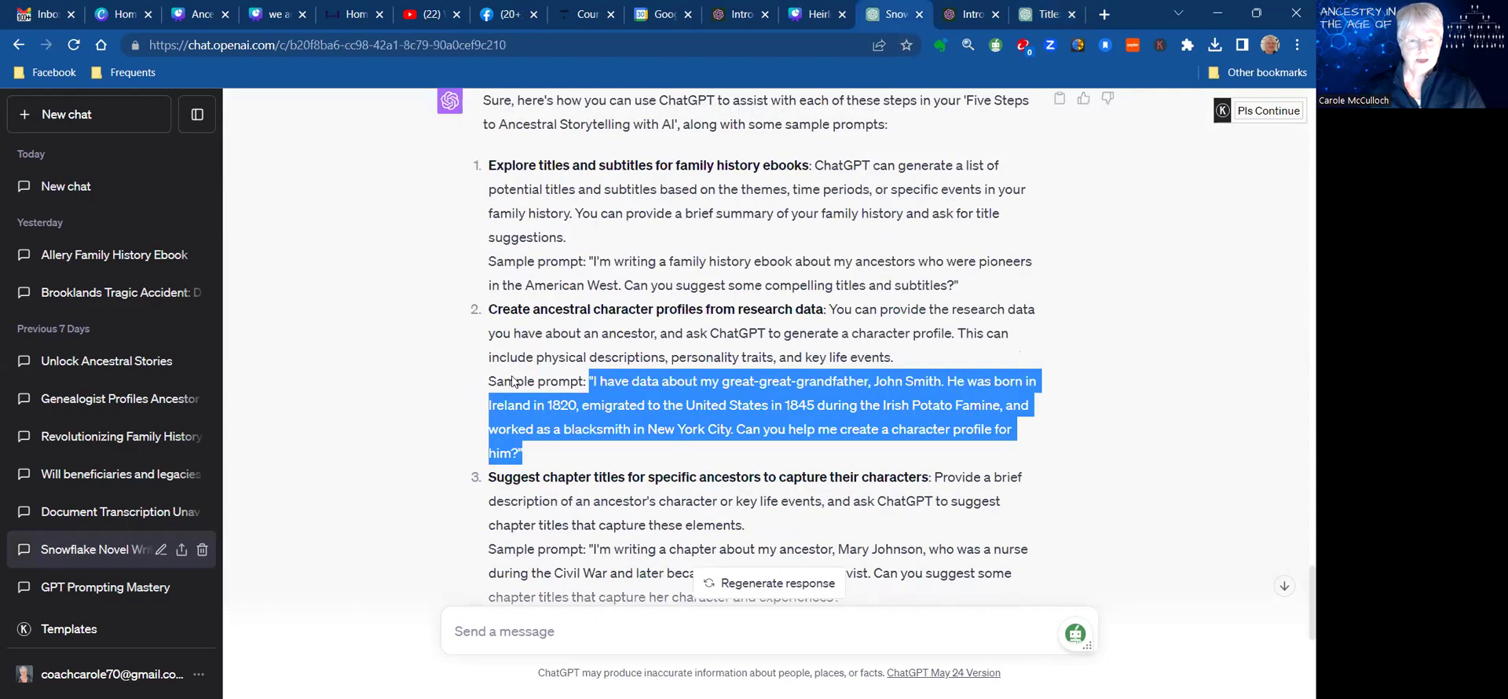
scroll(430, 396, "down", 2)
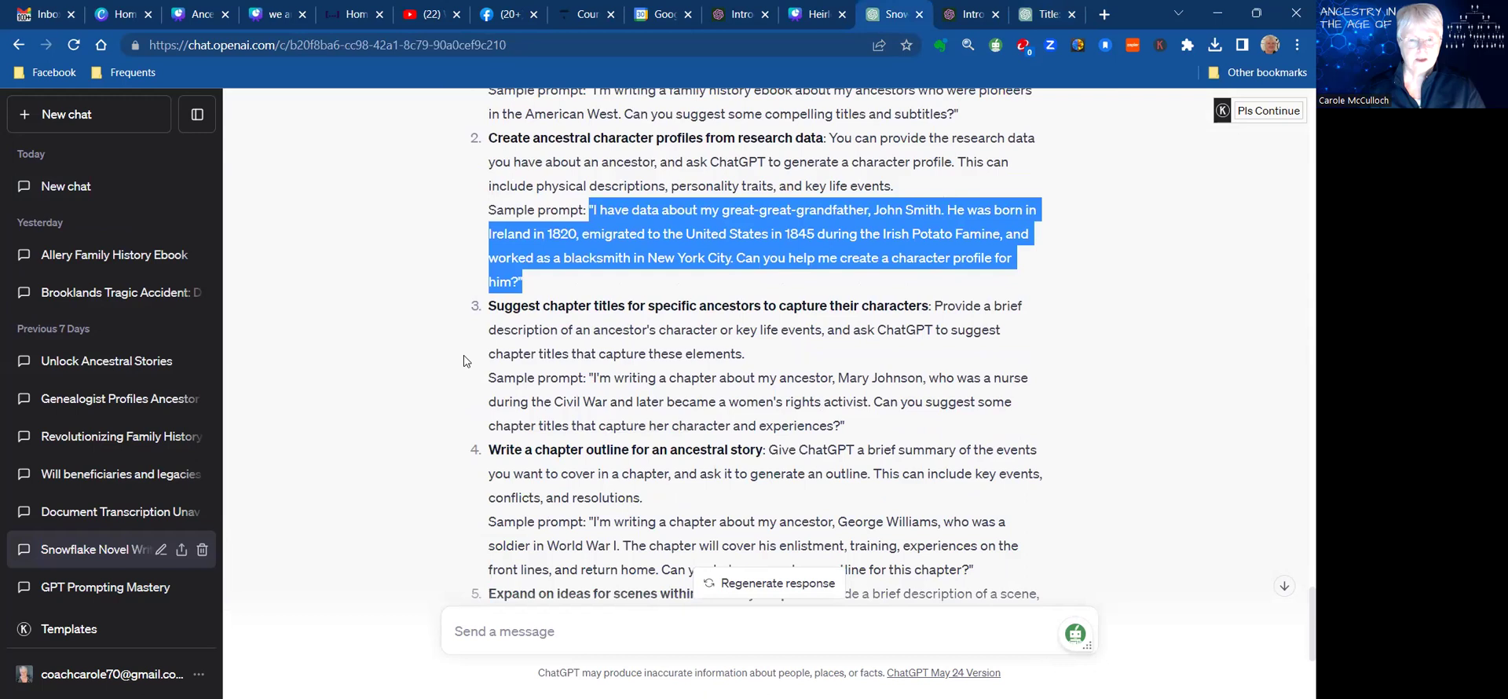
left_click(490, 307)
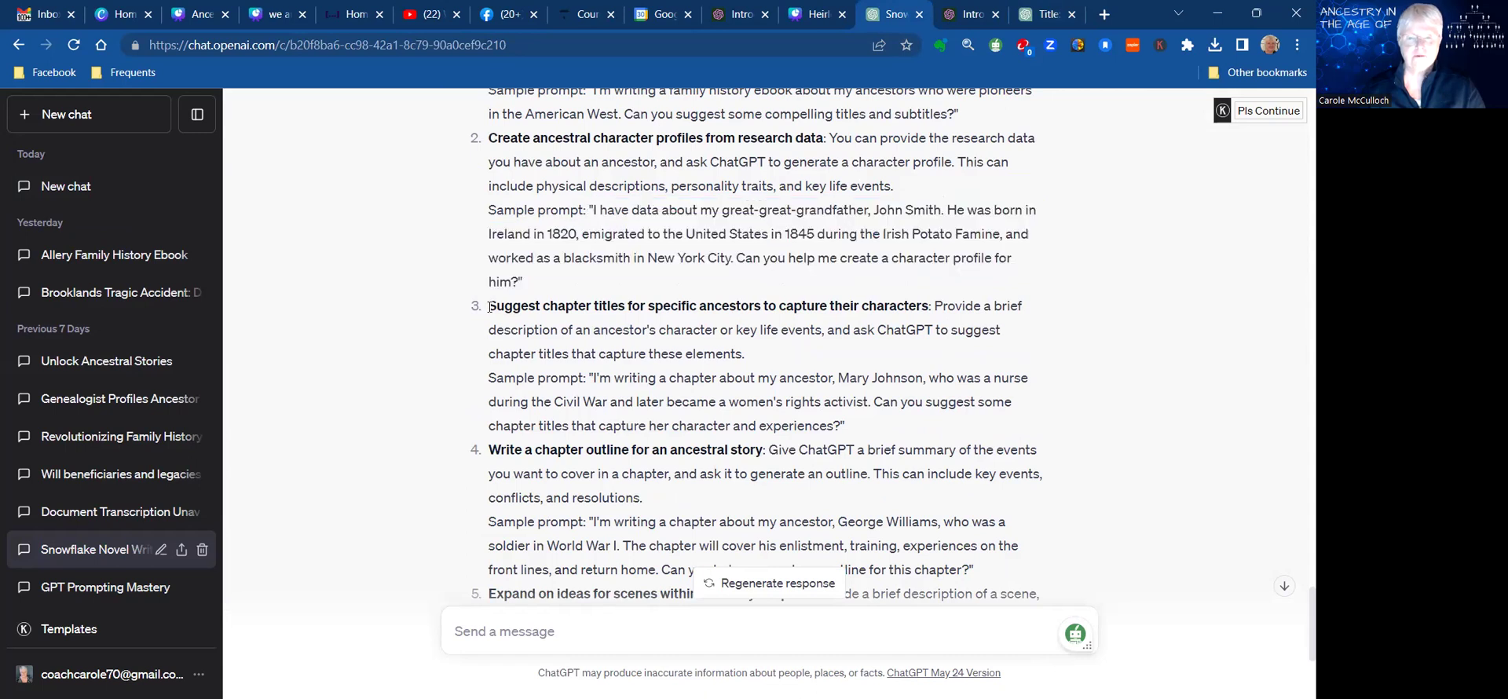
left_click_drag(490, 308, 935, 315)
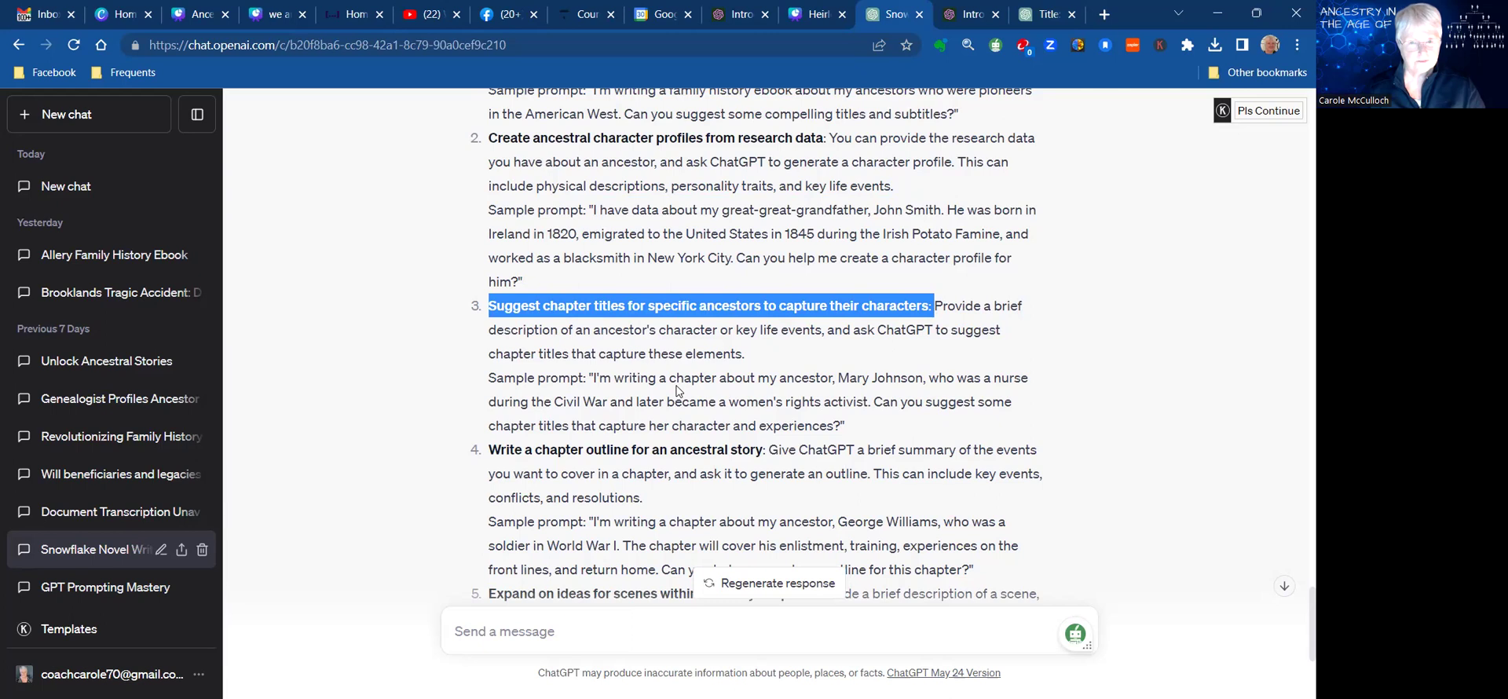
left_click_drag(589, 378, 929, 382)
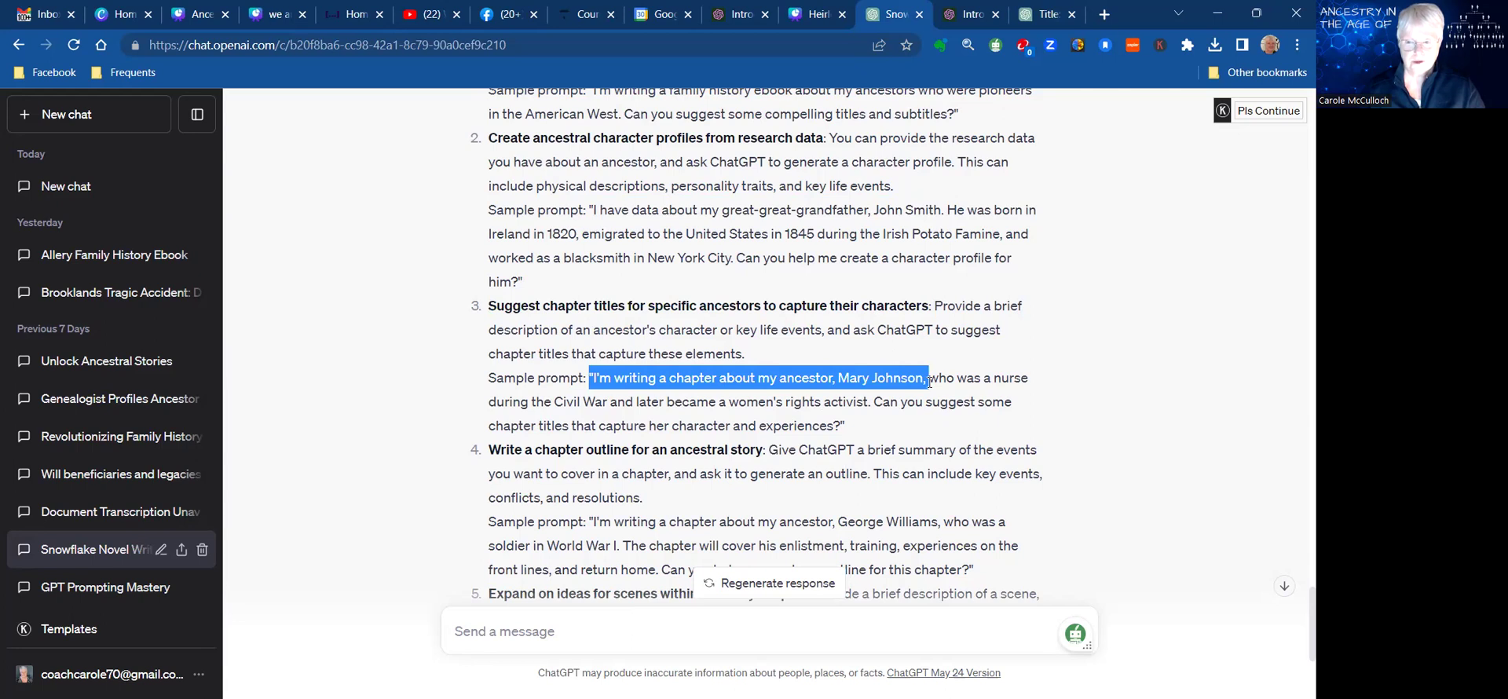
left_click_drag(933, 383, 930, 399)
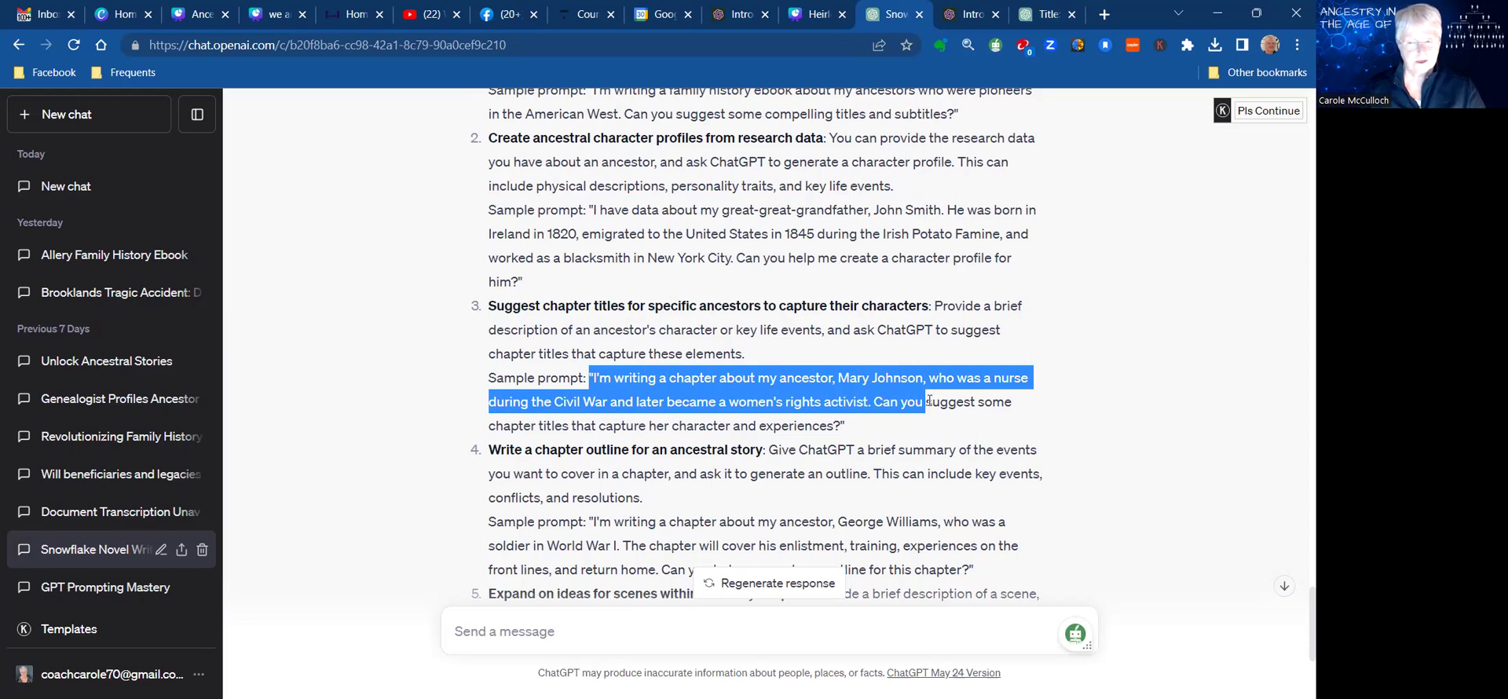
left_click_drag(928, 410, 929, 413)
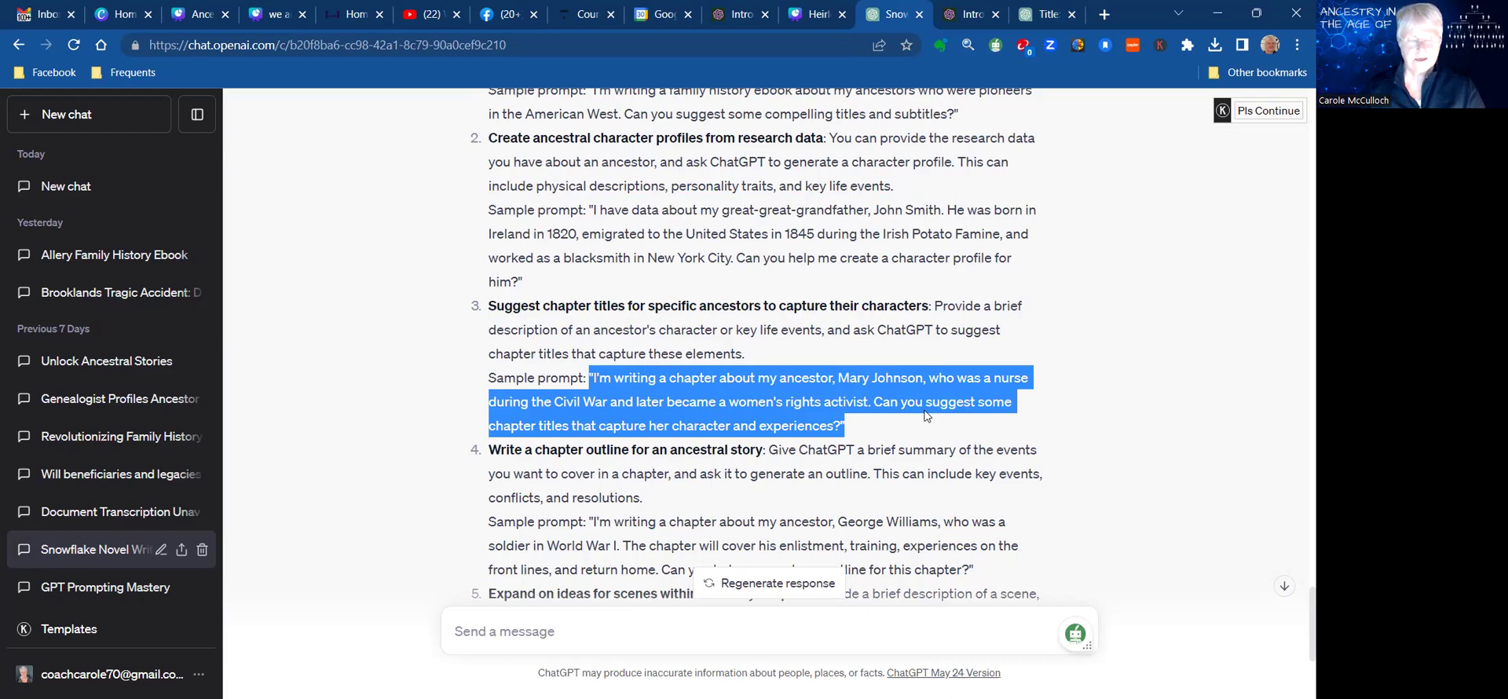
In the eBook Titles chat, draft the Step 3, Case Study 3 prompt requesting chapter titles for an ancestor who was a Civil War nurse and women's rights activist.
left_click(1046, 19)
scroll(679, 425, "down", 6)
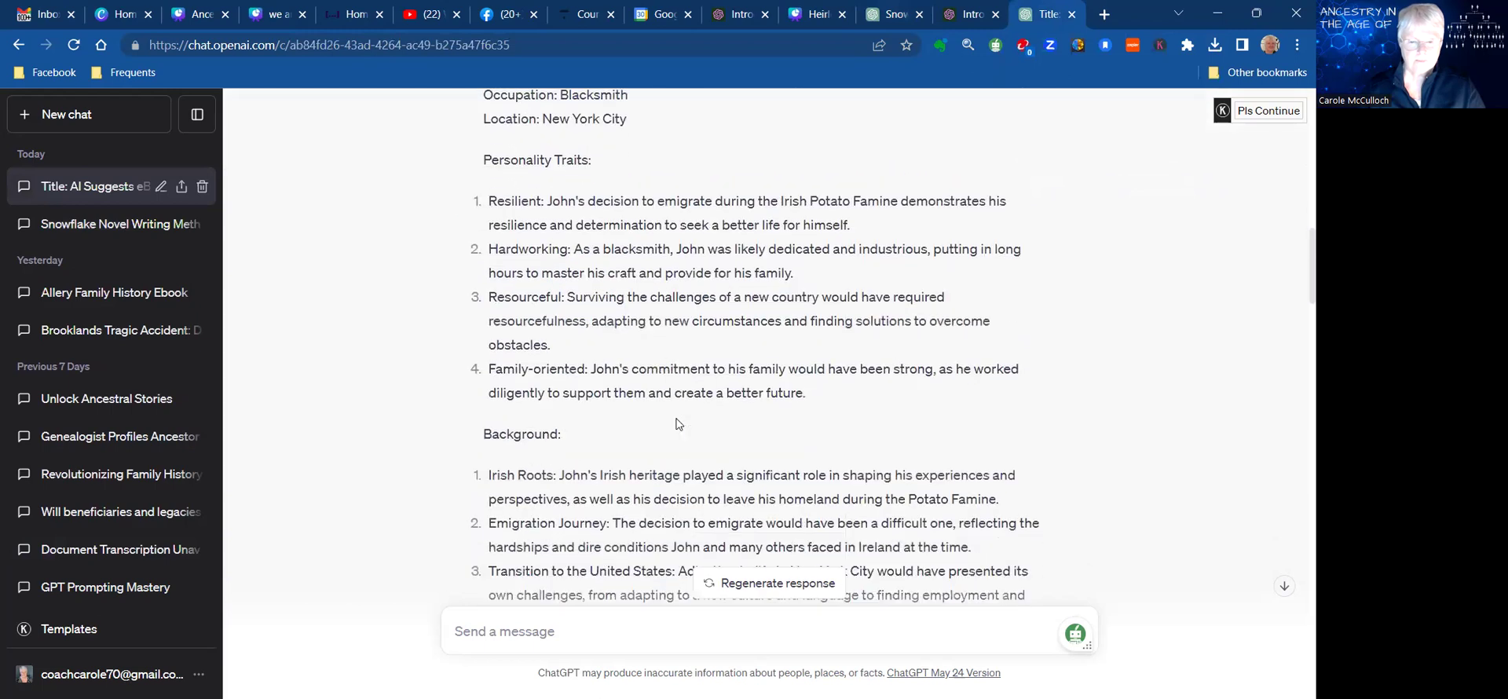
scroll(676, 421, "down", 3)
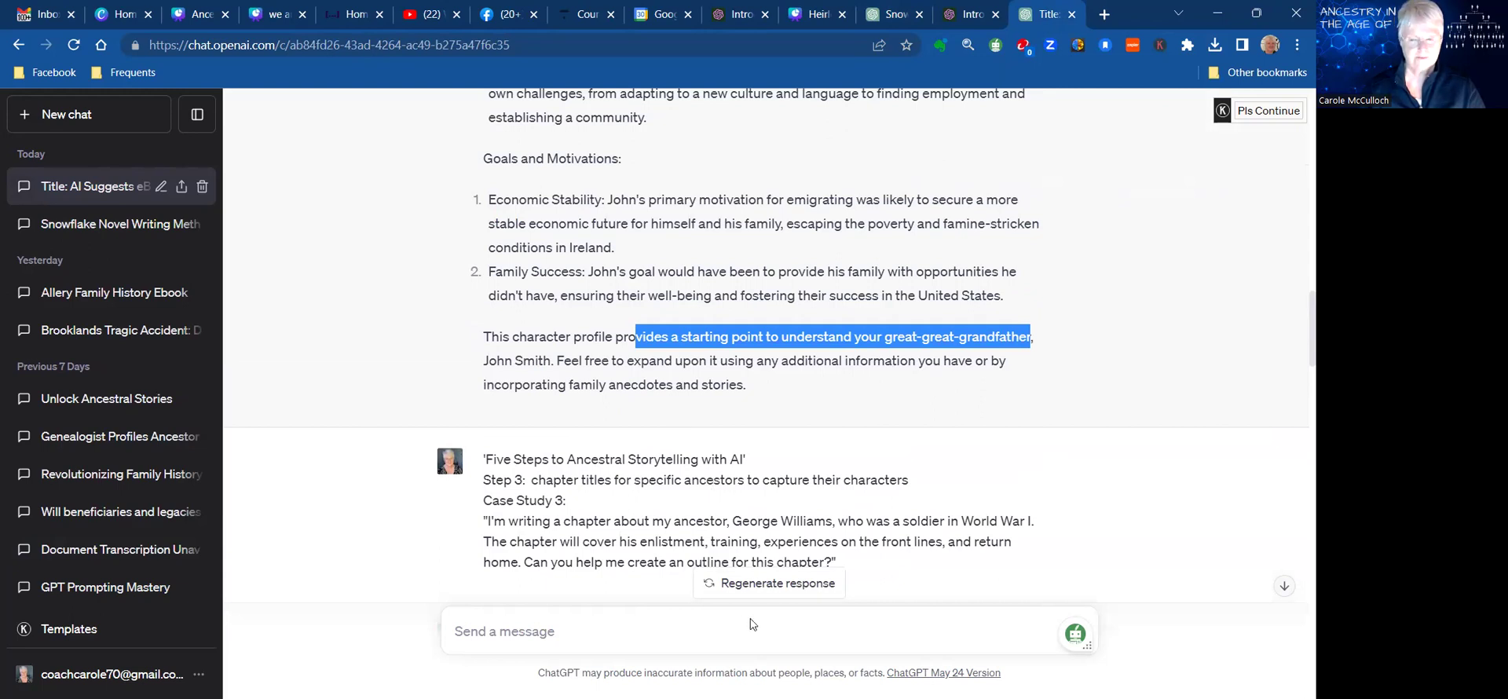
type("'Five Steps to Ancestral Storytelling with AI' Step 3:  chapter titles for specific ancestors to capture their characters Case Study 3: \"I'm writing a chapter about my ancestor, Mary Johnson, who was a nurse during the Civil War and later became a women's rights activist. Can you suggest some chapter titles that capture her character and experiences?\"")
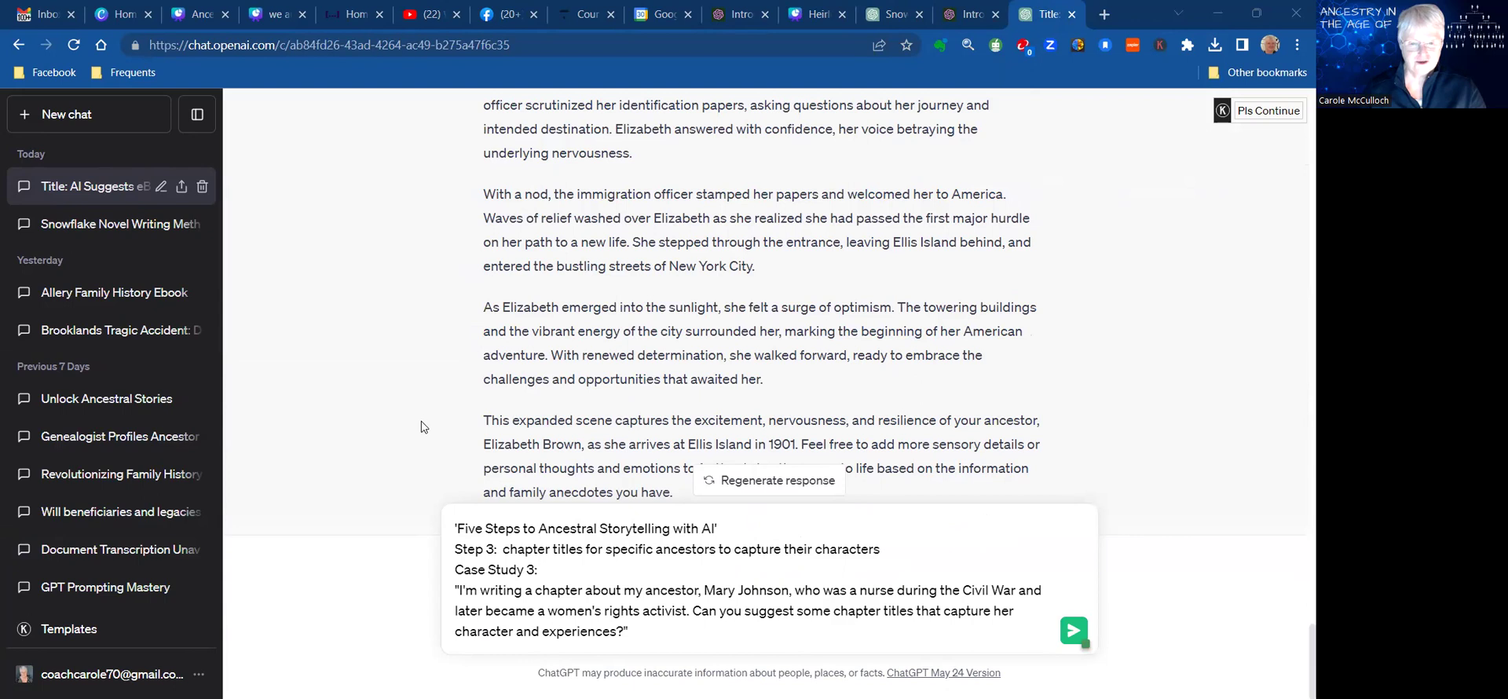
Highlight the drafted prompt from its Step 3 line through the Case Study 3 text and submit it to ChatGPT.
left_click(458, 547)
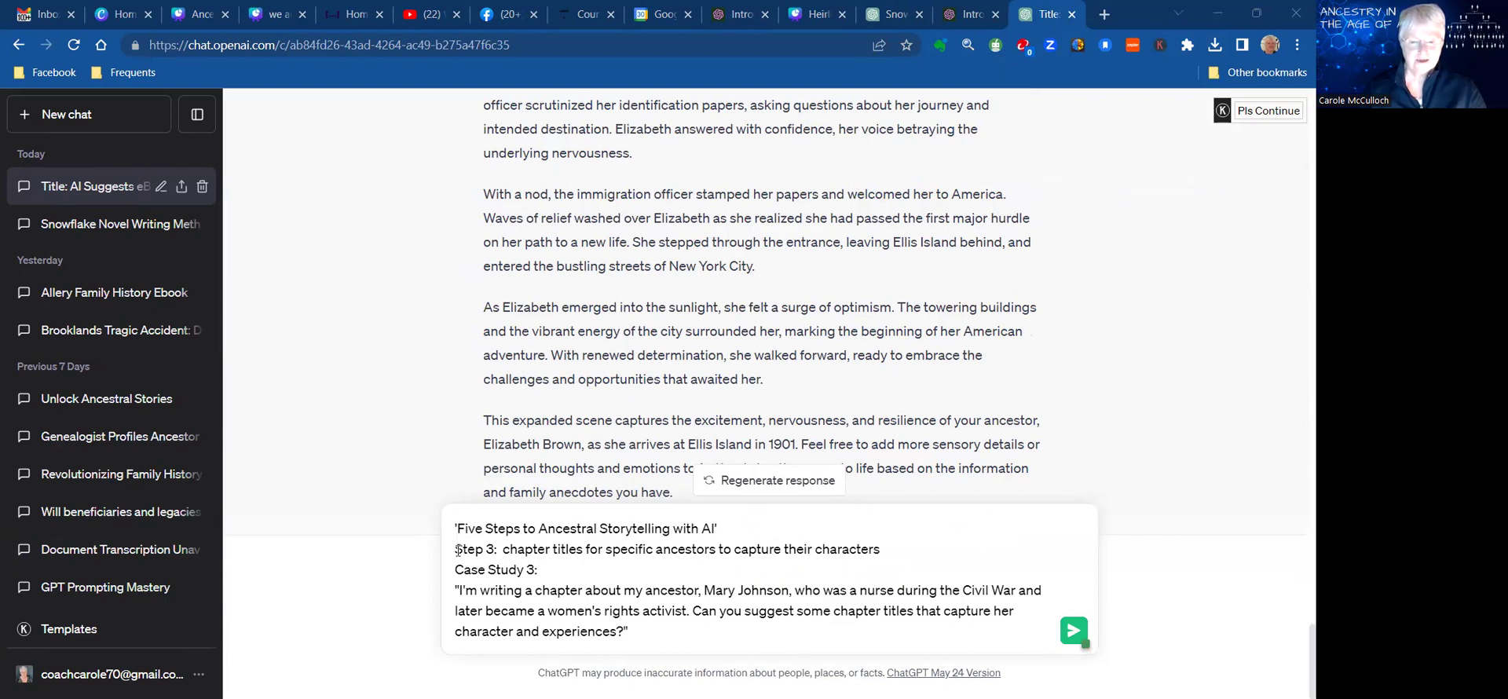
left_click_drag(458, 550, 587, 568)
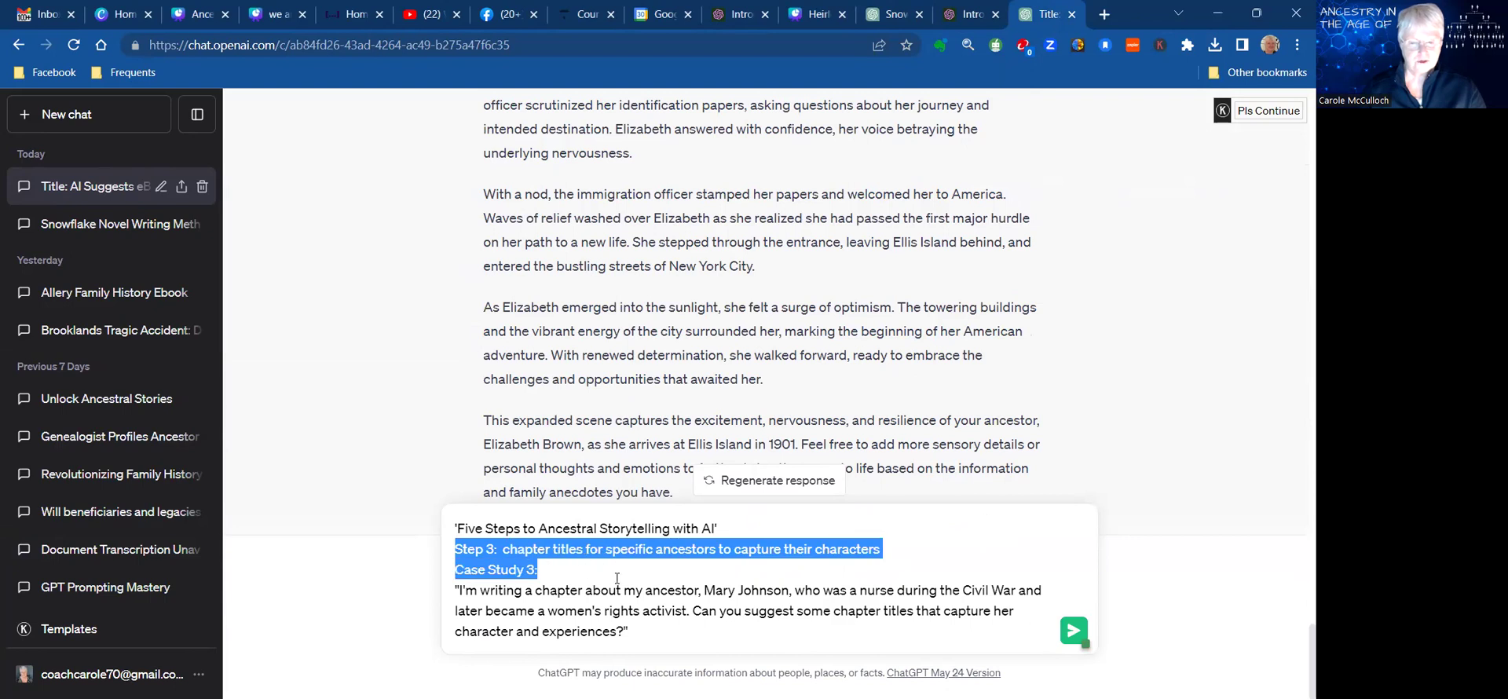
left_click_drag(617, 578, 649, 636)
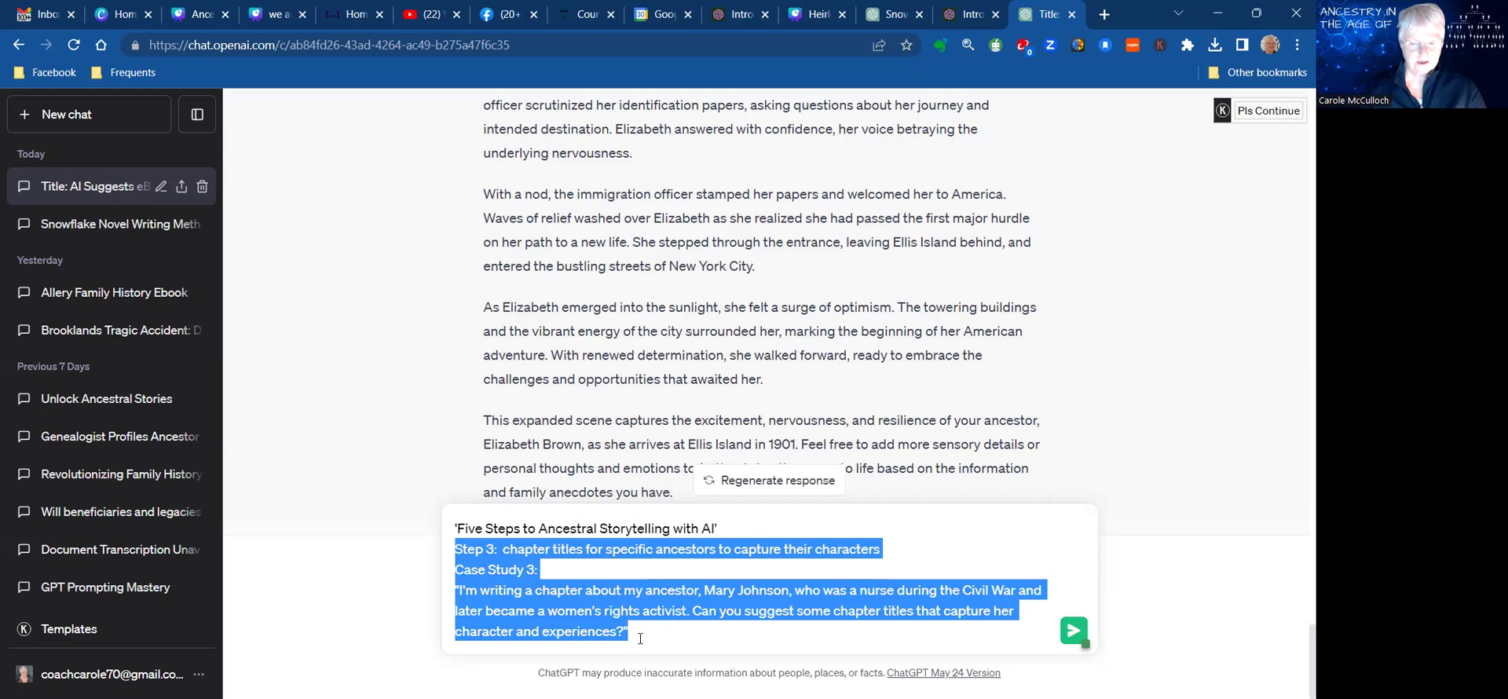
left_click(653, 635)
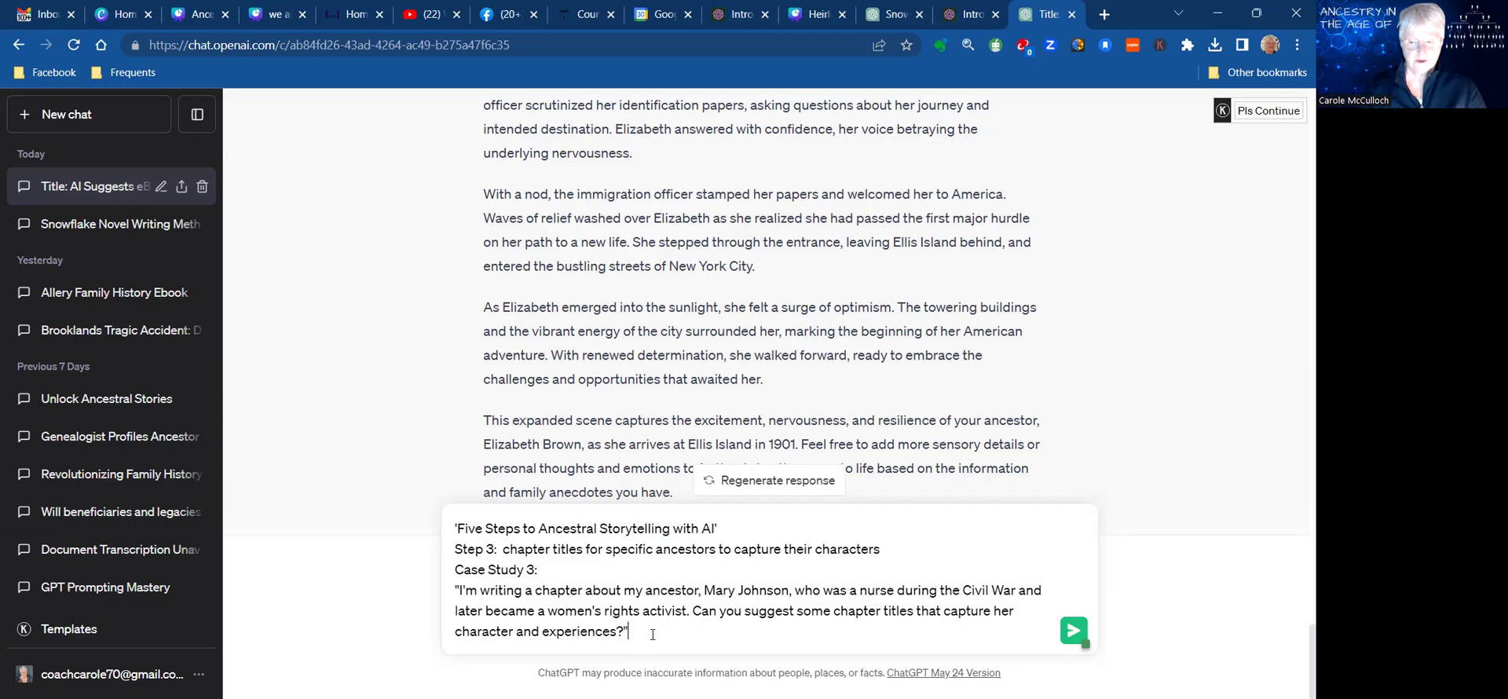
left_click(1073, 631)
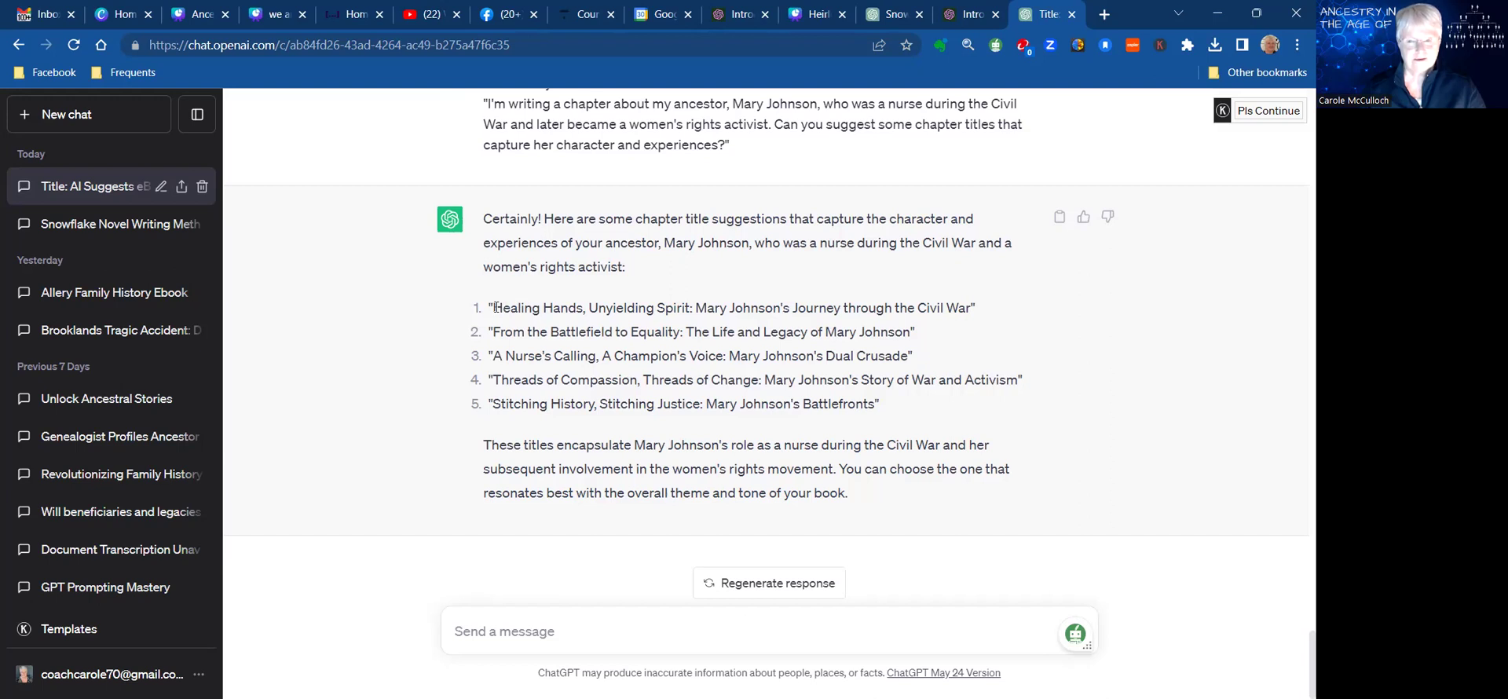
Highlight the main phrase of each of the five suggested chapter titles, from "Healing Hands, Unyielding Spirit" to "Stitching History, Stitching Justice".
left_click_drag(495, 308, 689, 309)
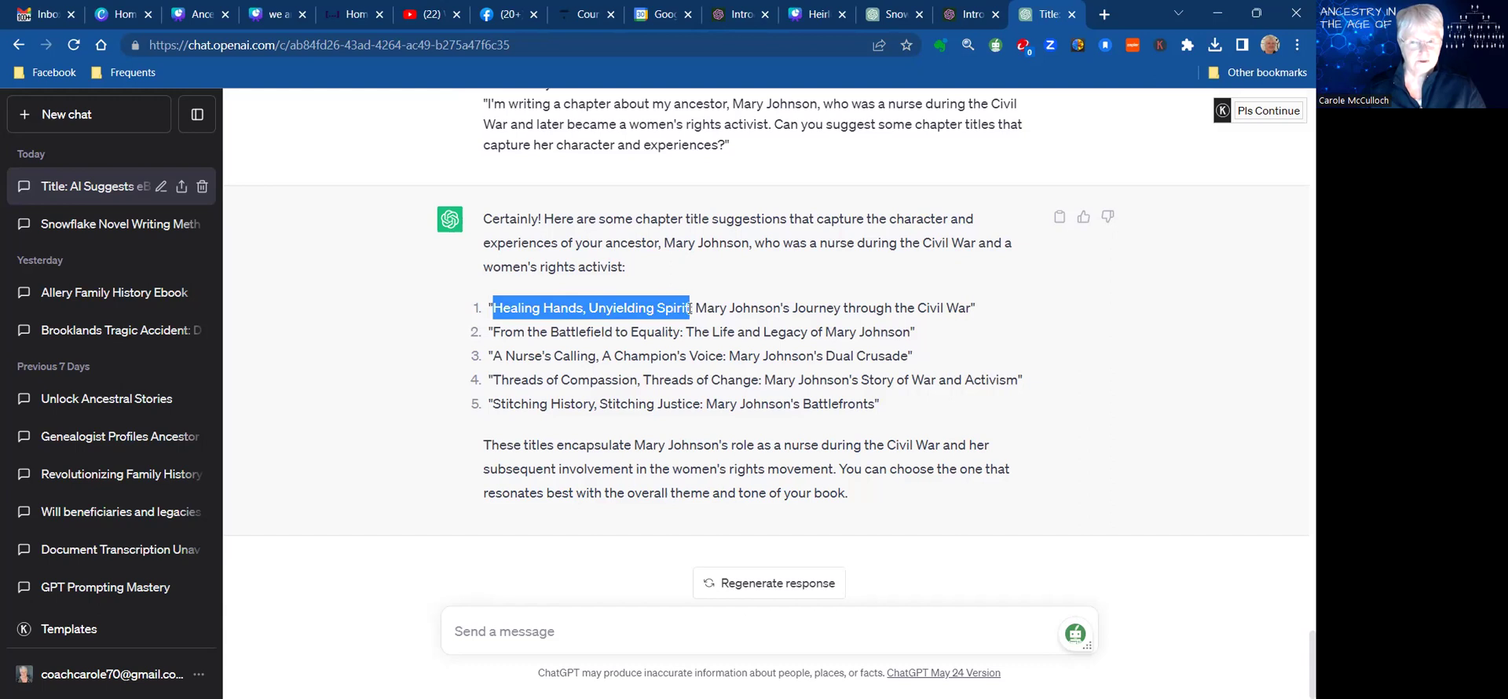
left_click_drag(493, 332, 679, 333)
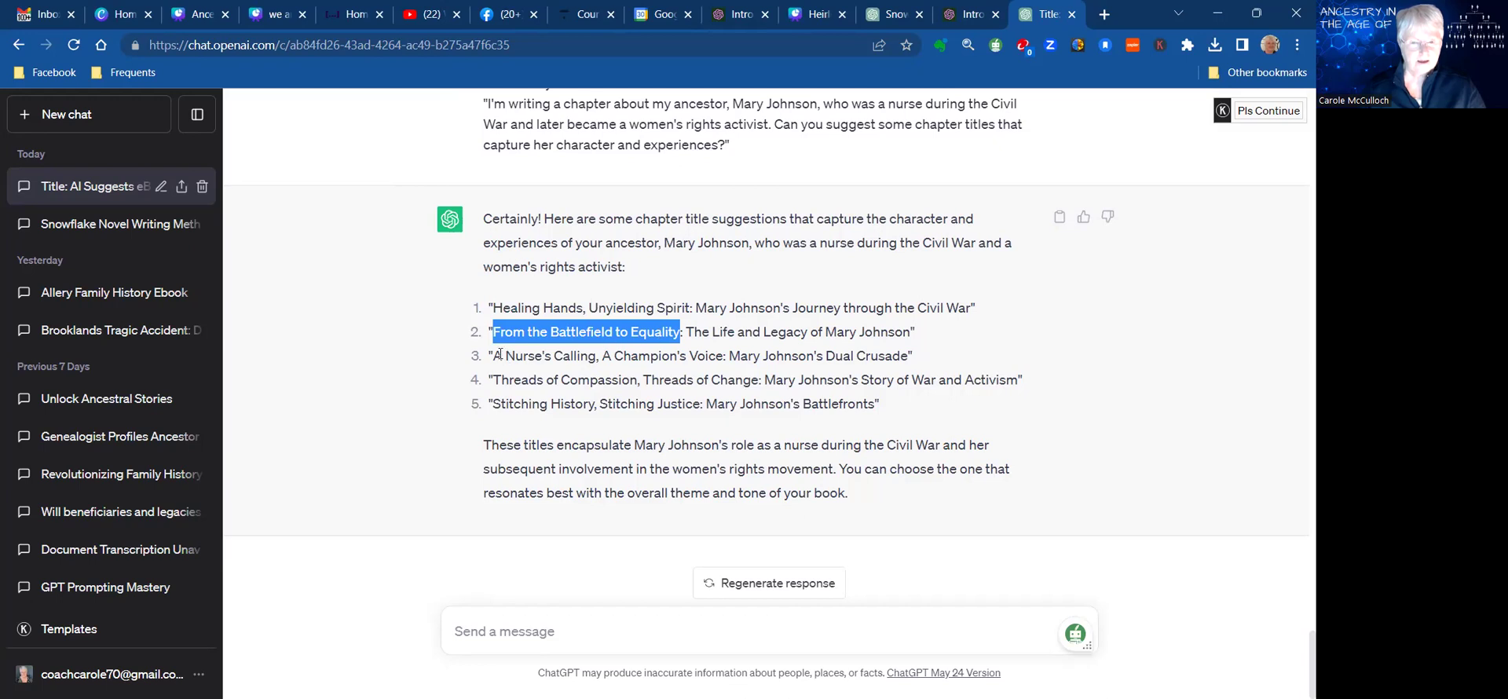
left_click_drag(500, 354, 720, 353)
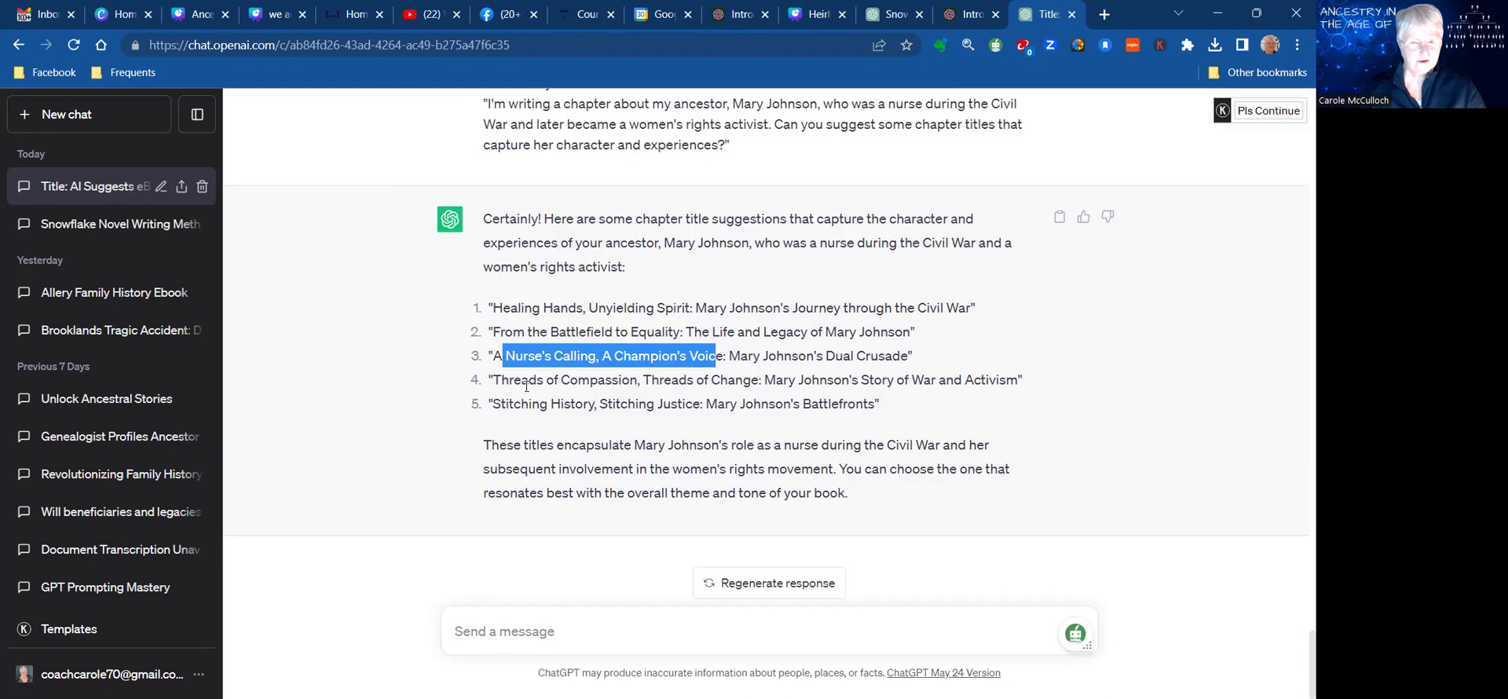
left_click(496, 381)
left_click_drag(496, 381, 757, 380)
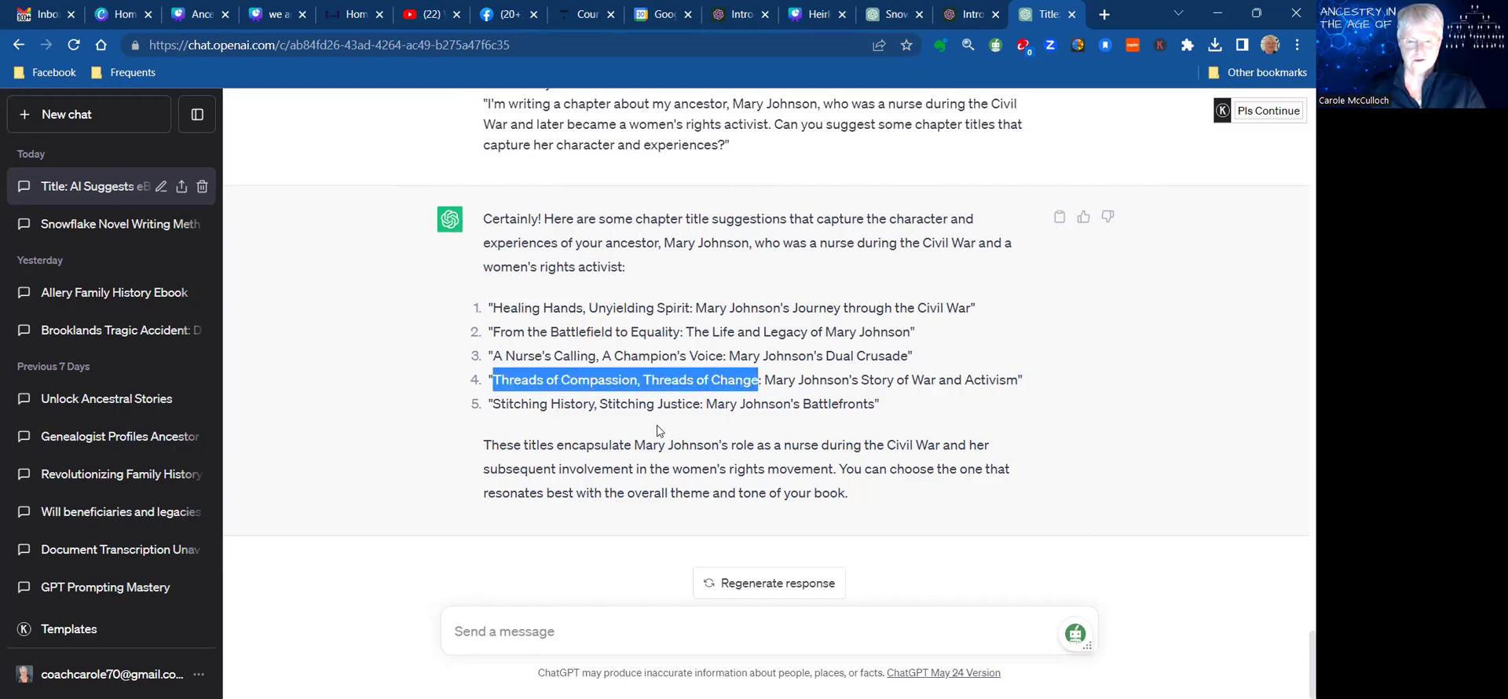
left_click_drag(496, 405, 702, 409)
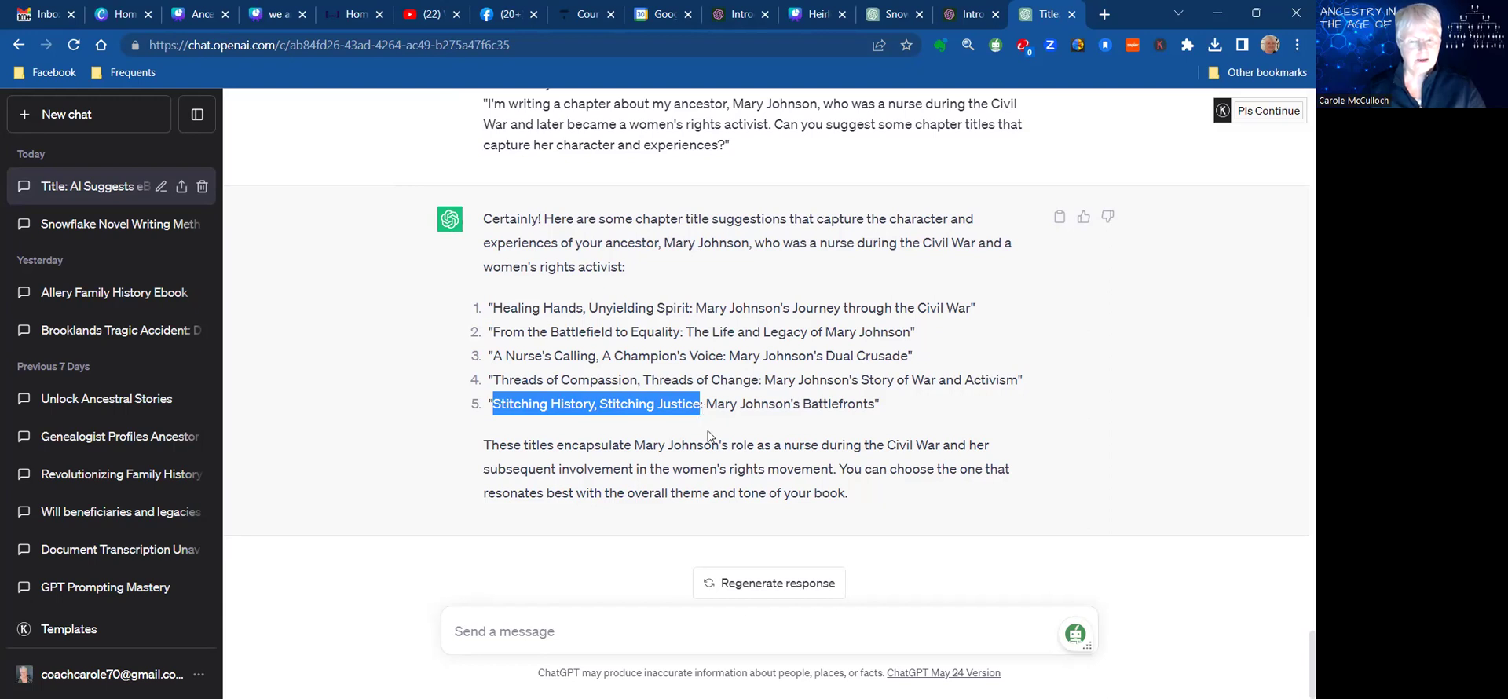
left_click(708, 436)
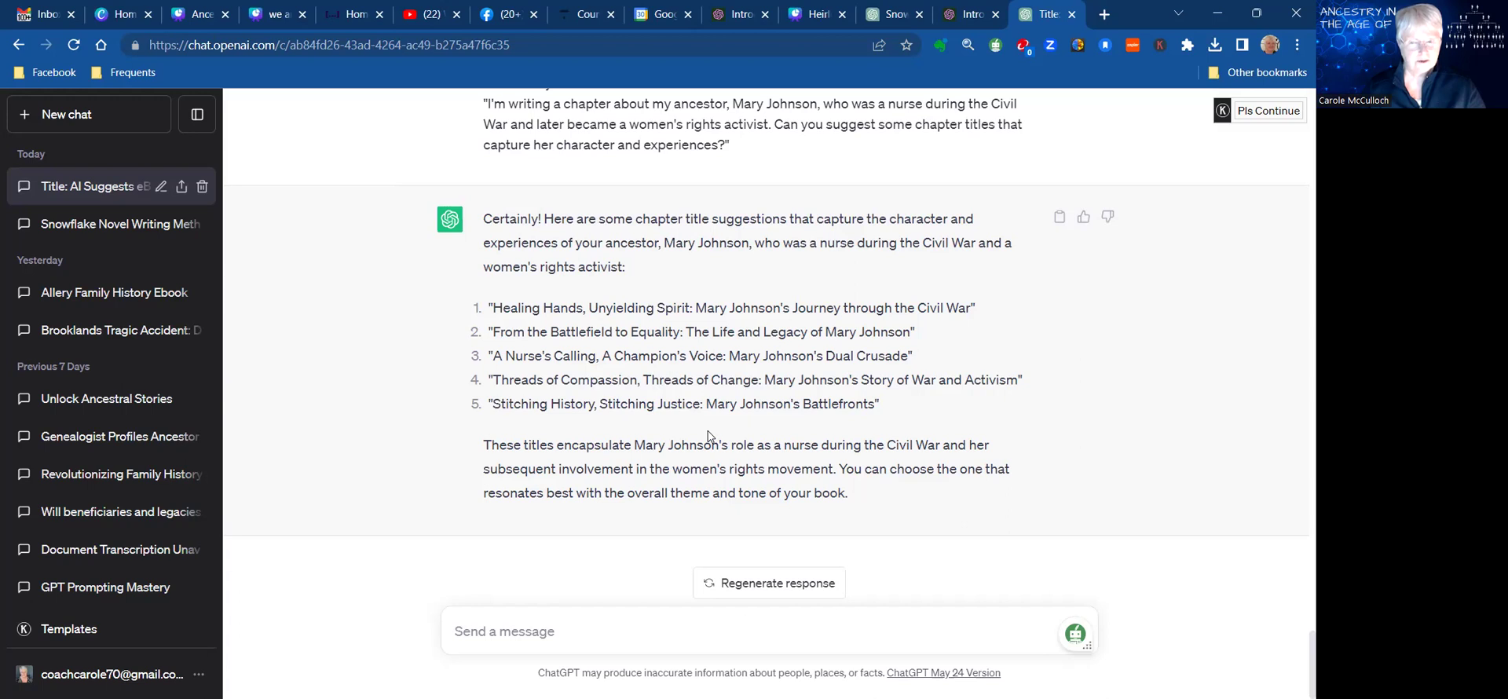
Return to the Snowflake Novel chat and highlight the fourth item's heading, "Write a chapter outline for an ancestral story".
scroll(708, 437, "up", 2)
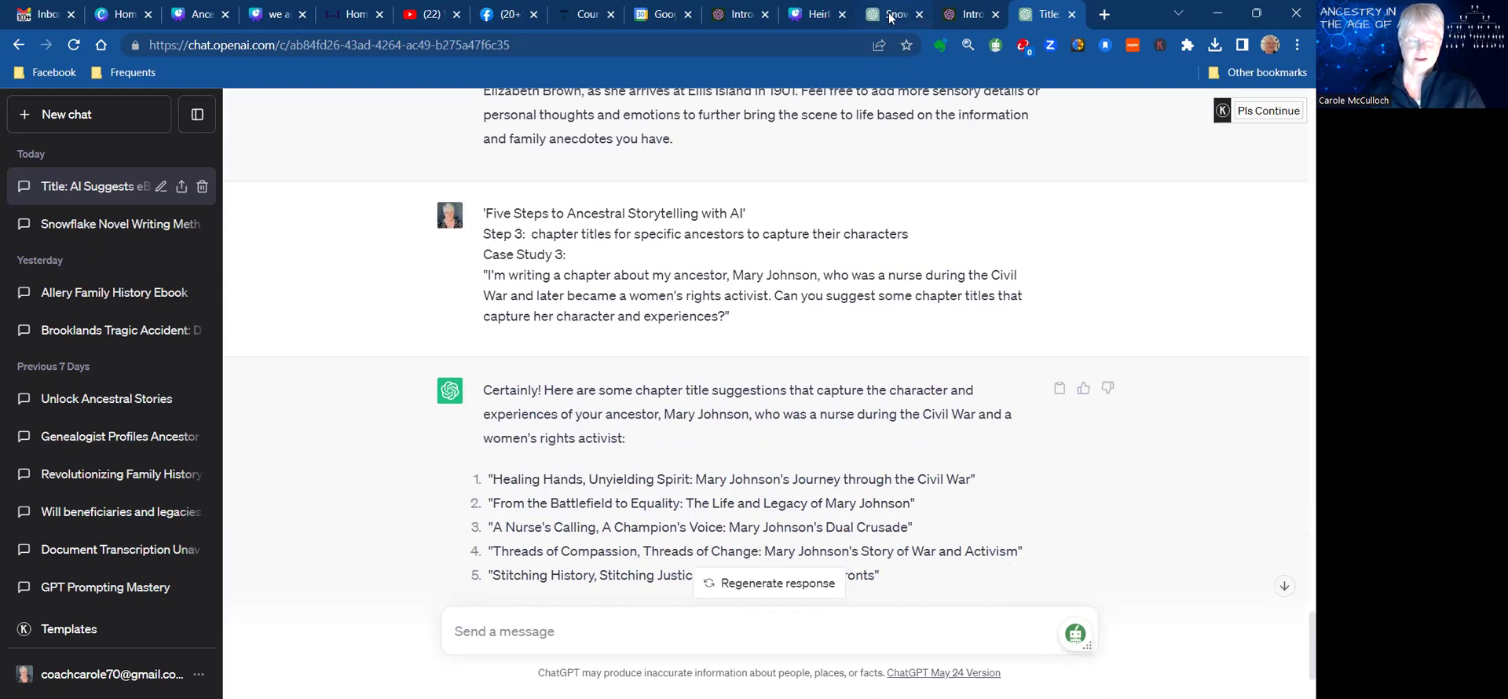
mouse_move(891, 17)
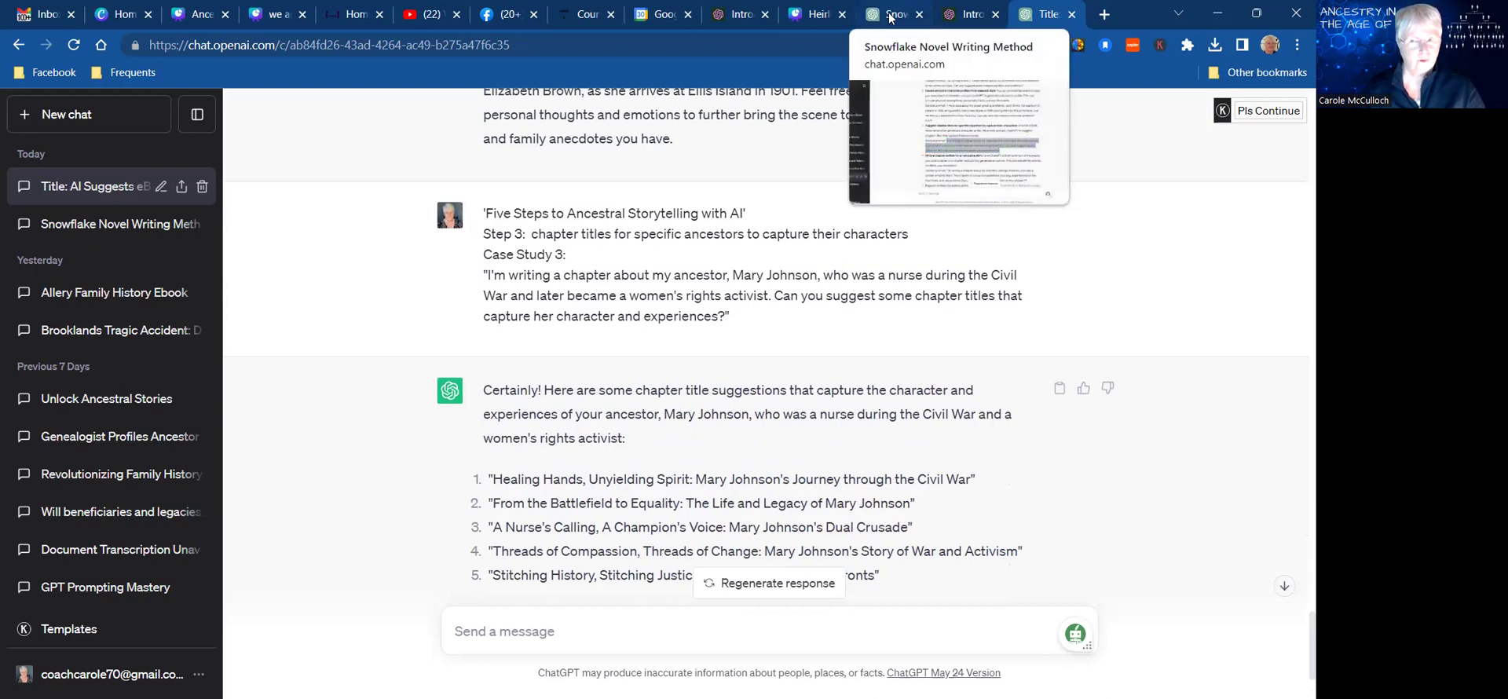
left_click(891, 17)
scroll(621, 351, "down", 2)
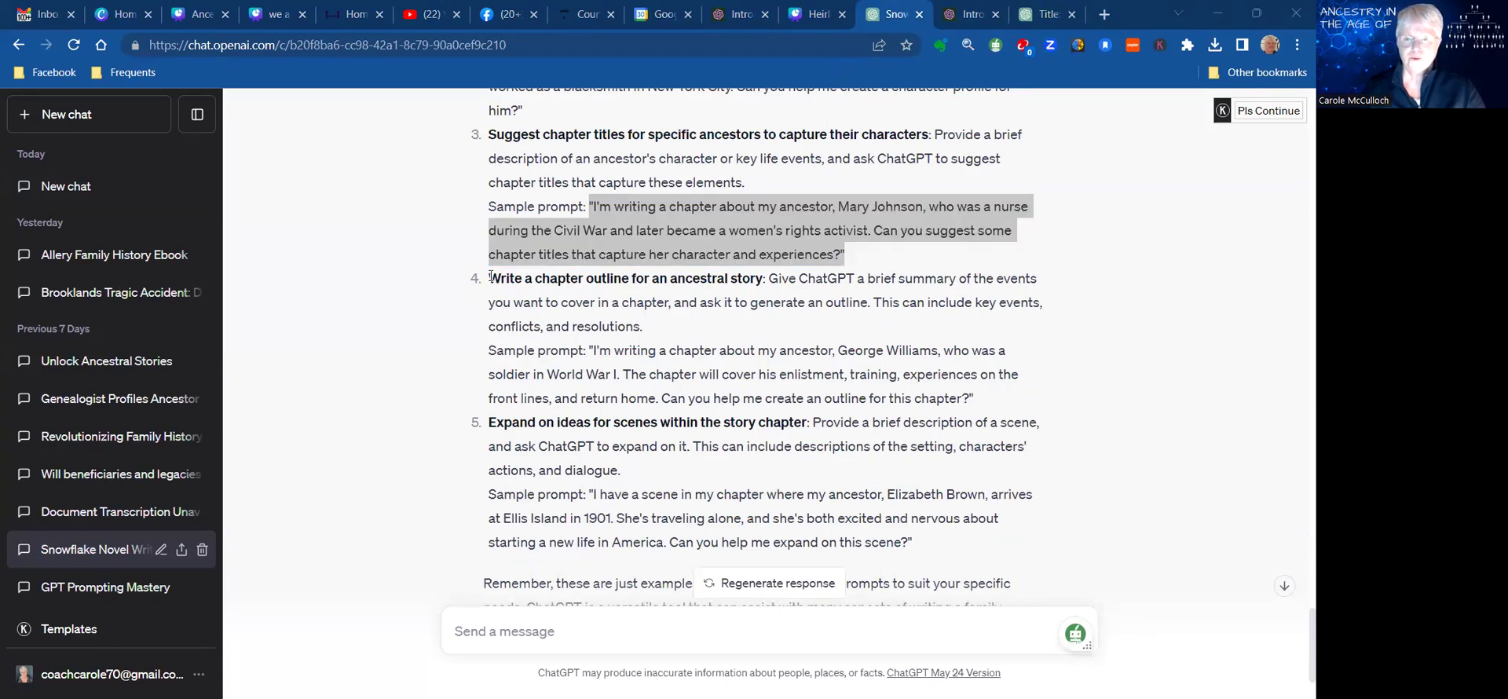
left_click(491, 276)
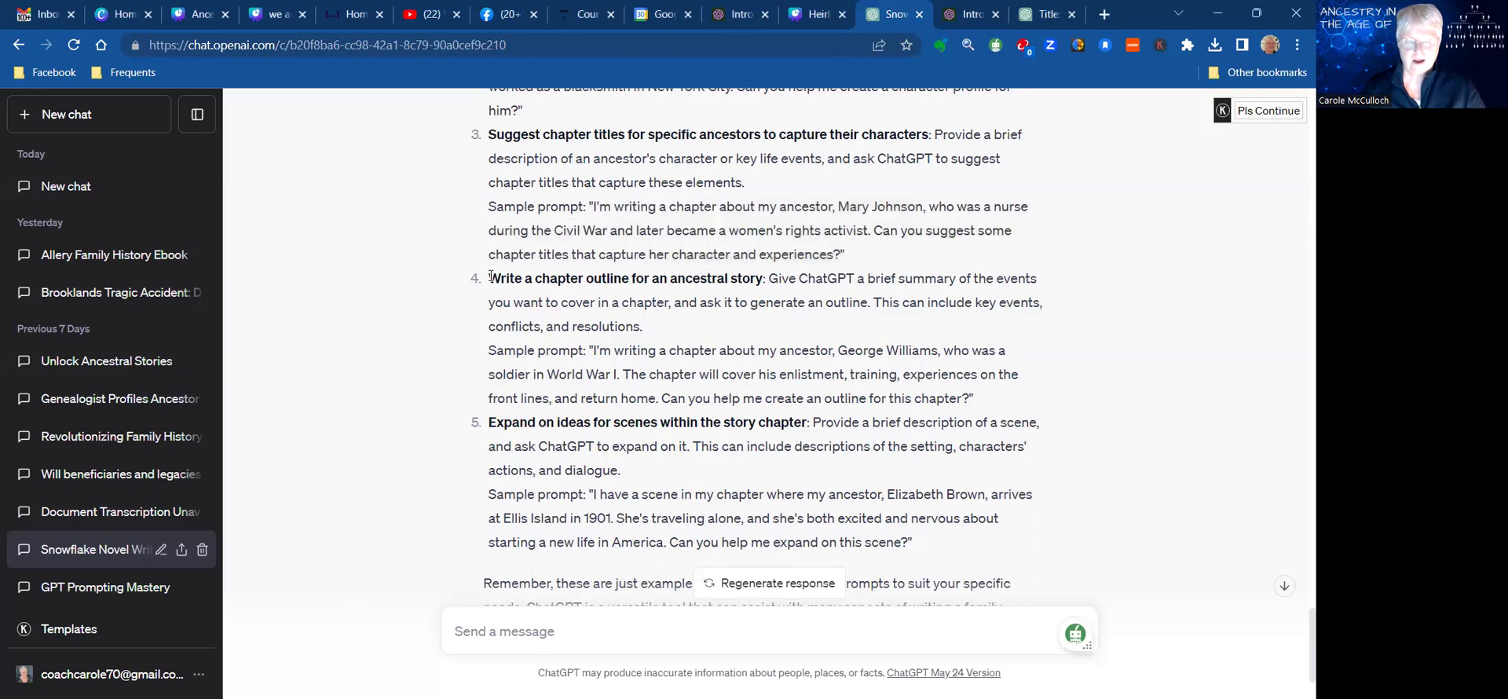
left_click_drag(490, 277, 767, 275)
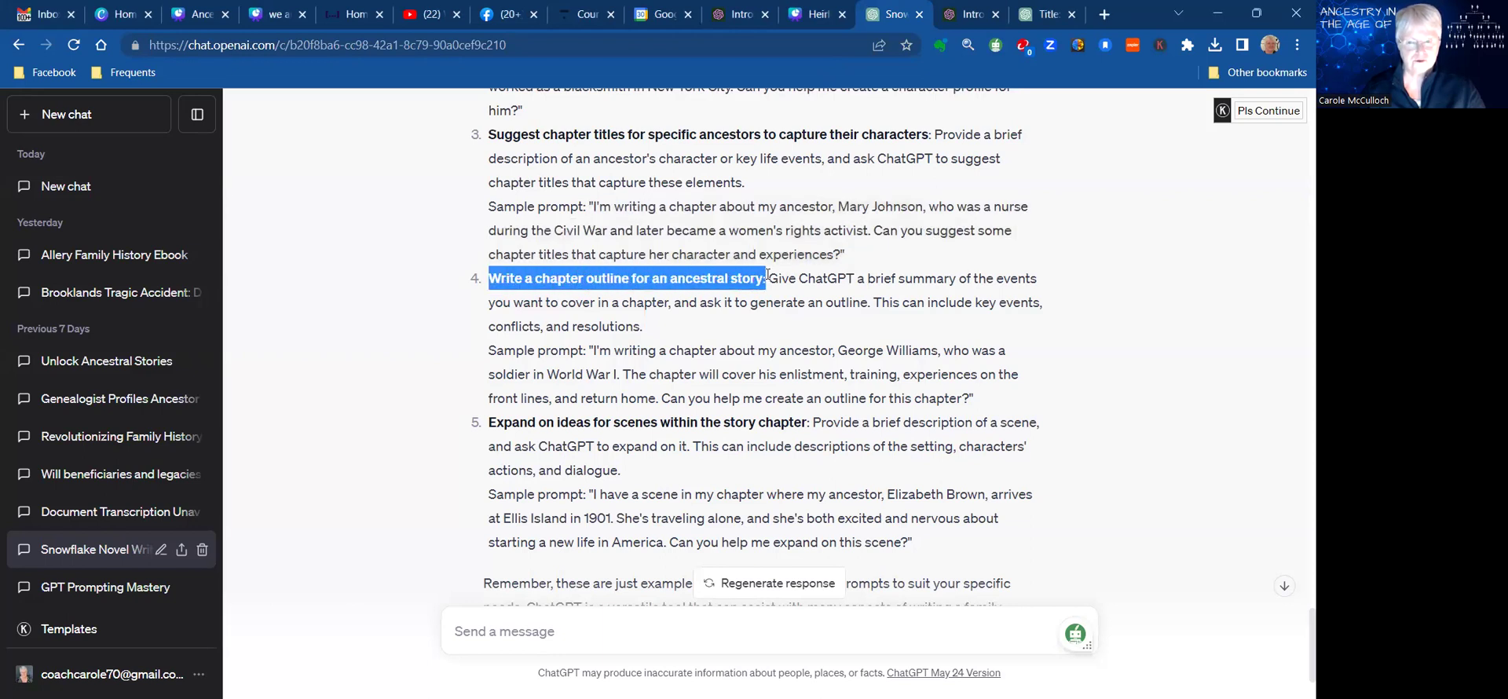
Highlight the fourth item's description from "brief summary of the events" onward and its full sample prompt about the World War I soldier.
left_click_drag(870, 278, 945, 298)
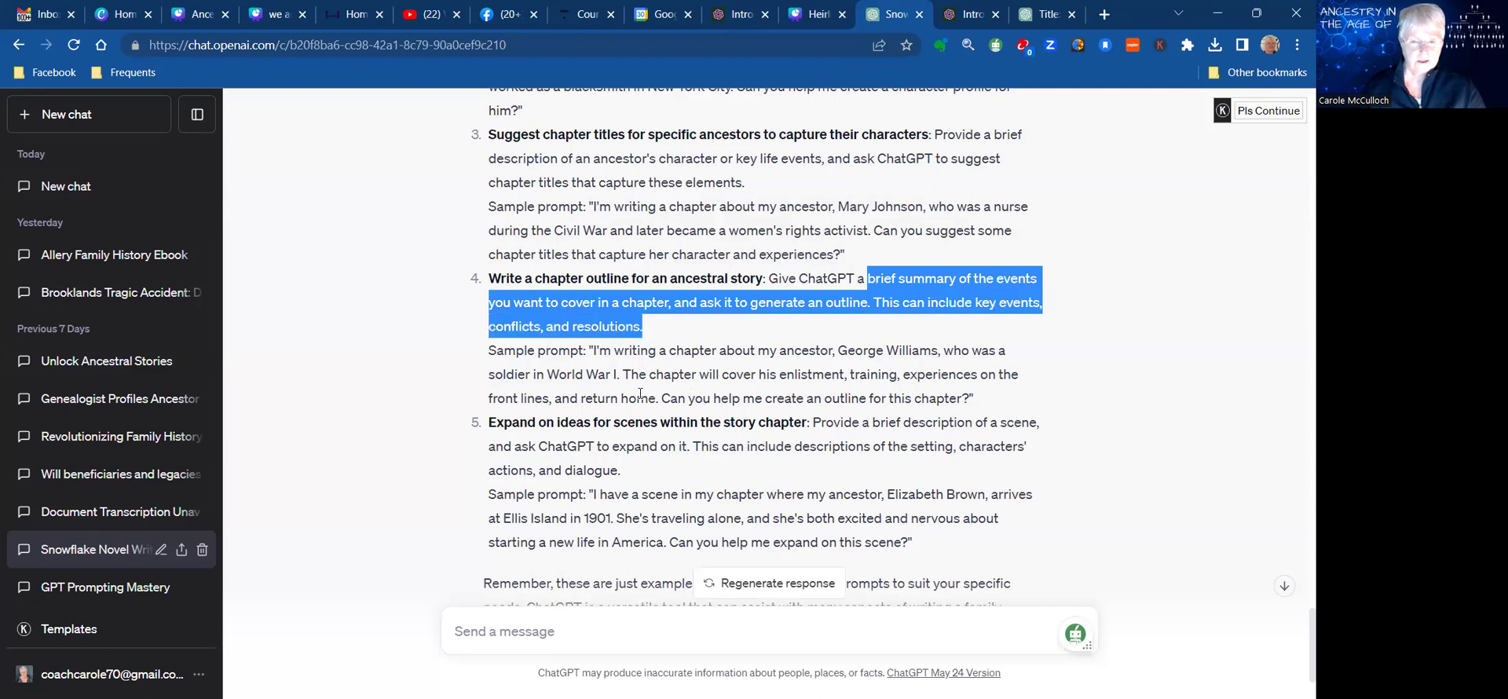
left_click_drag(594, 350, 889, 369)
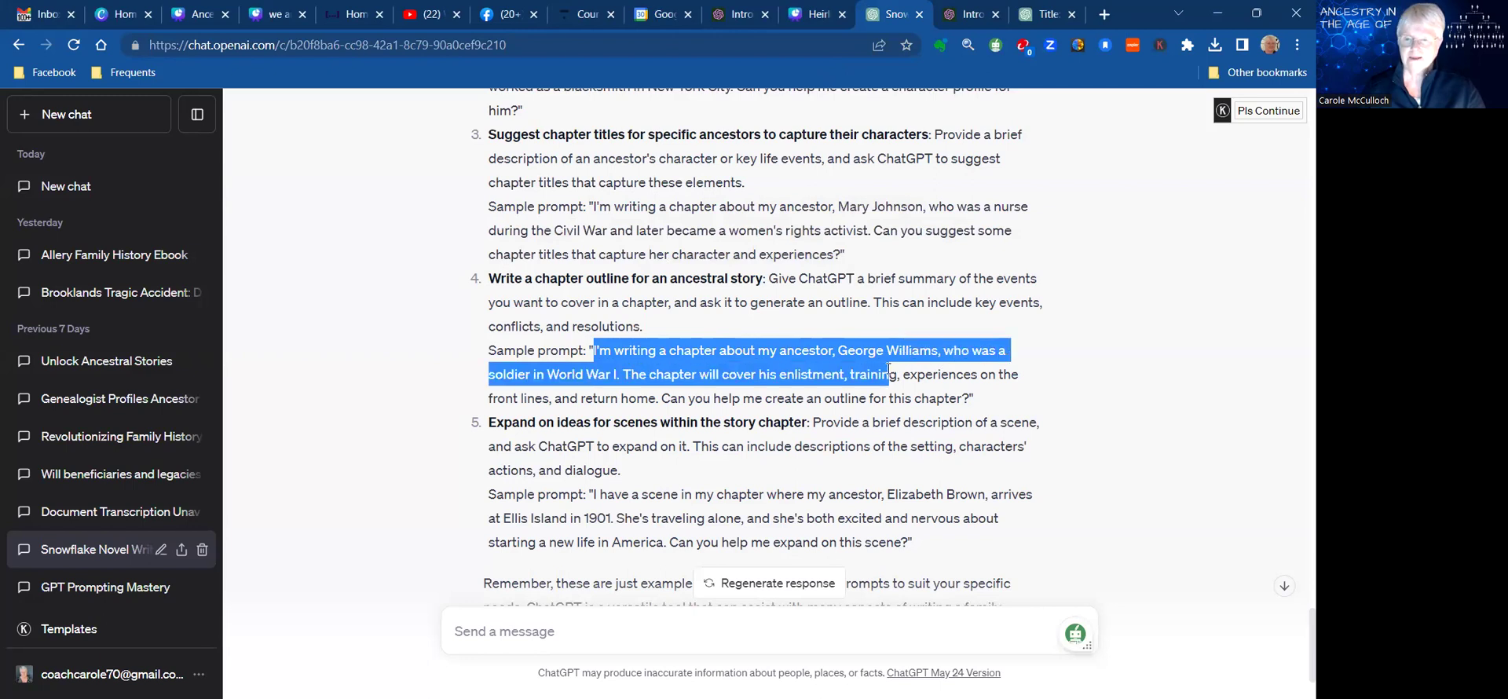
left_click_drag(889, 370, 1024, 395)
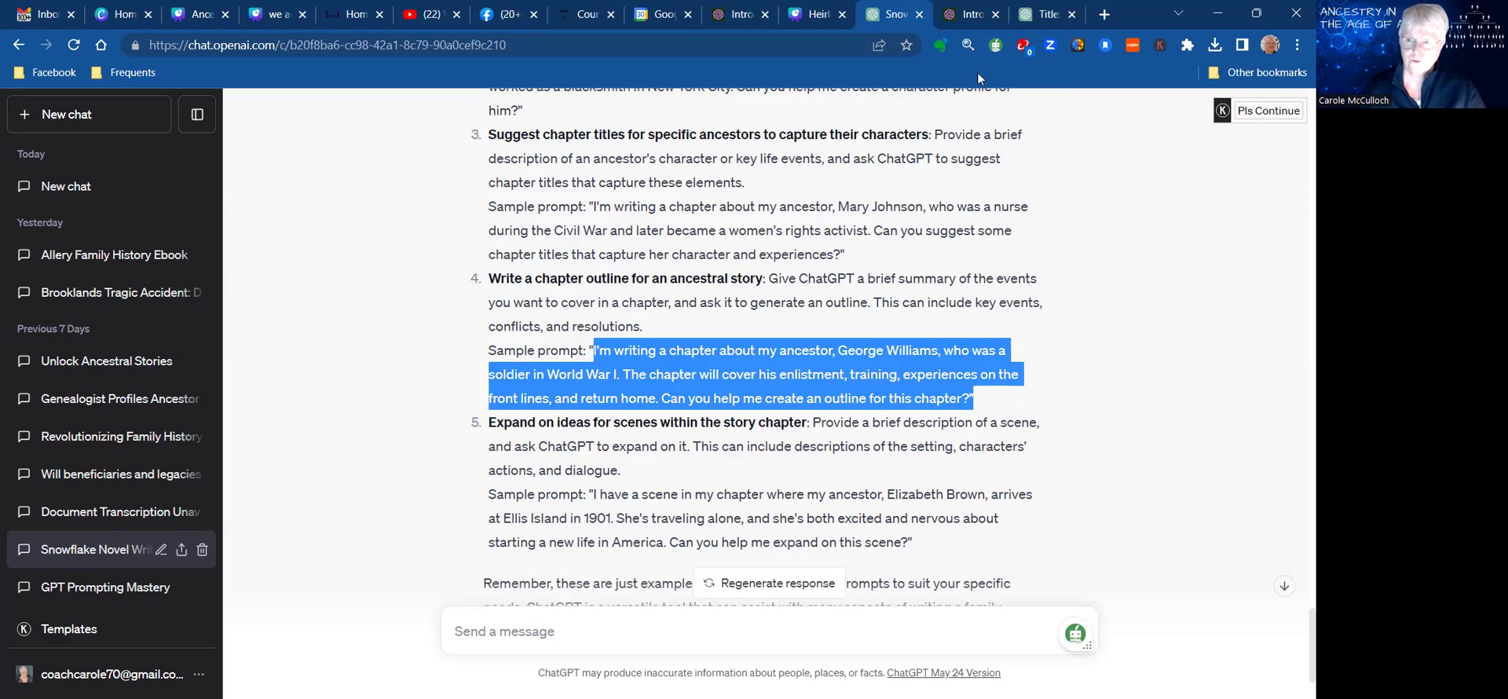
In the eBook Titles chat, highlight the soldier outline's chapter title, the Introduction heading, and the words "Setting" and "background" in its points.
left_click(1045, 17)
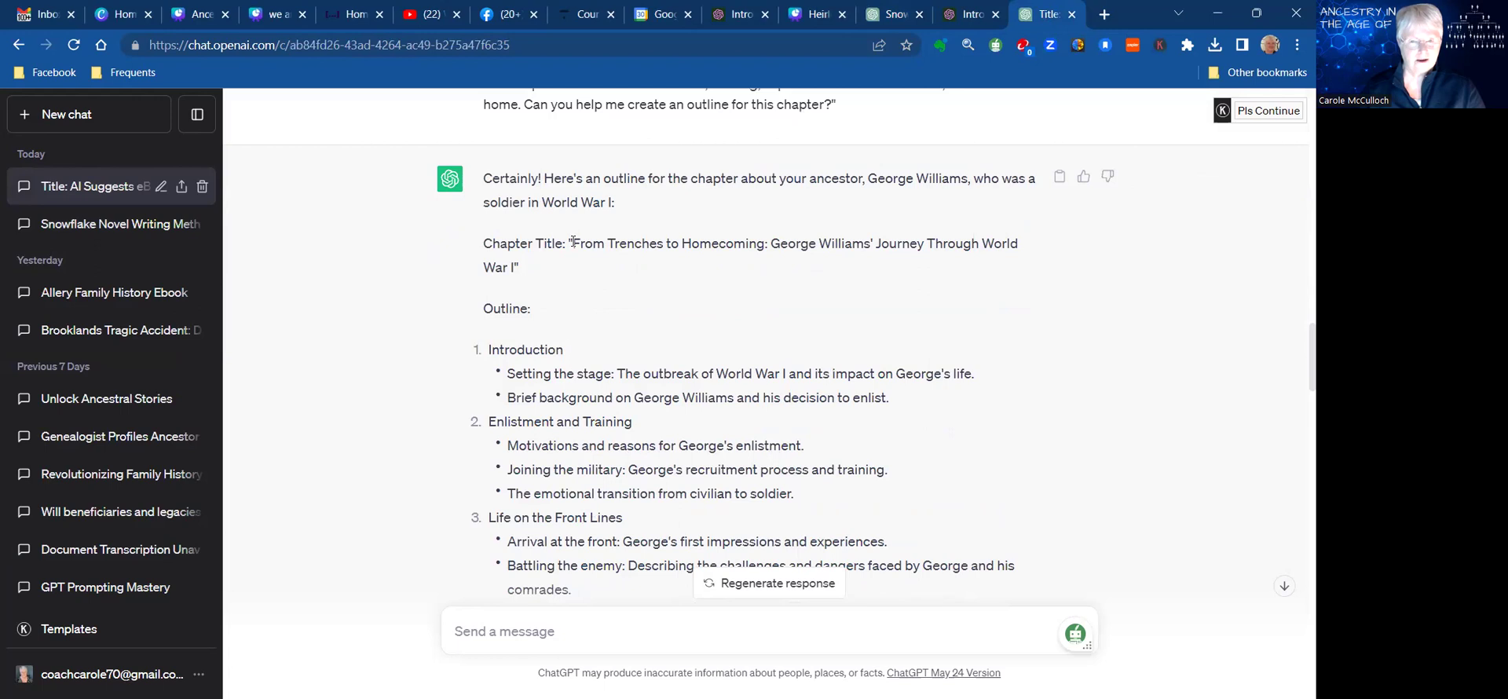
left_click_drag(586, 242, 809, 268)
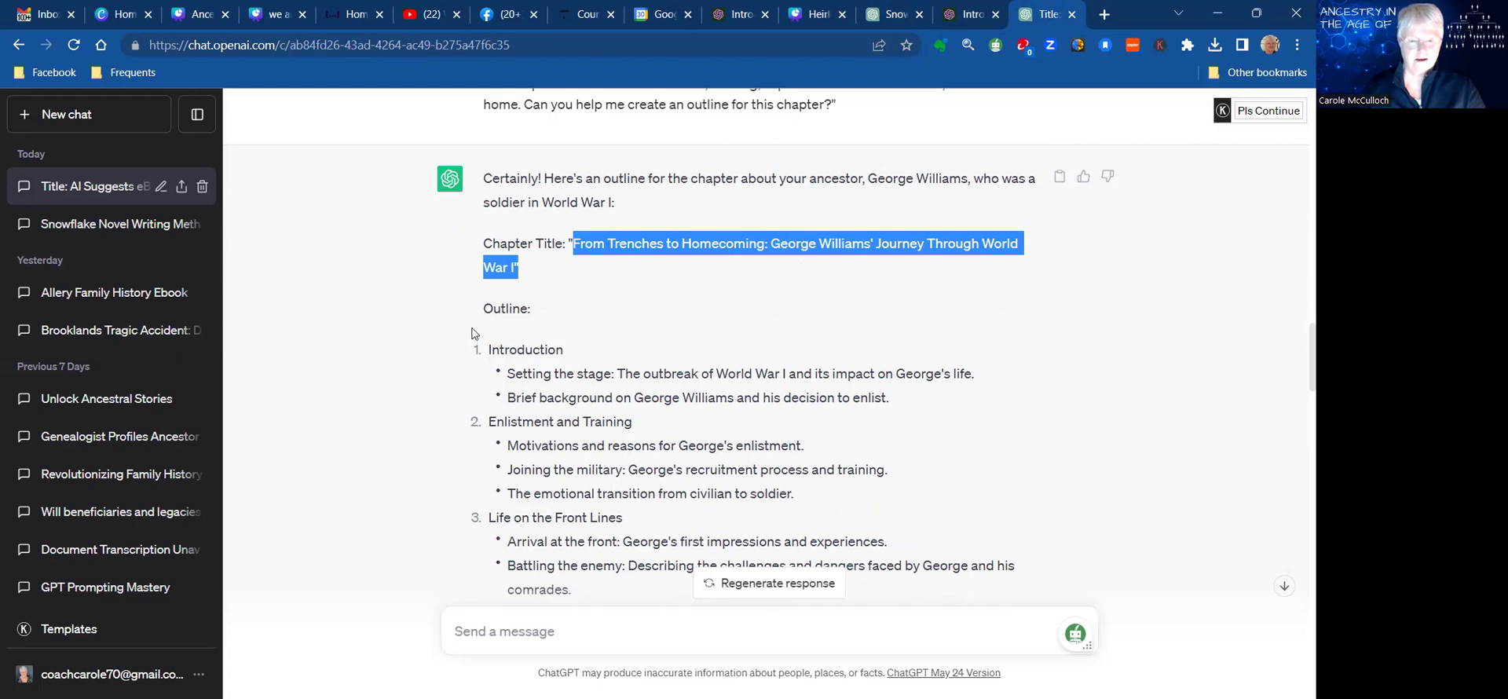
scroll(472, 333, "down", 1)
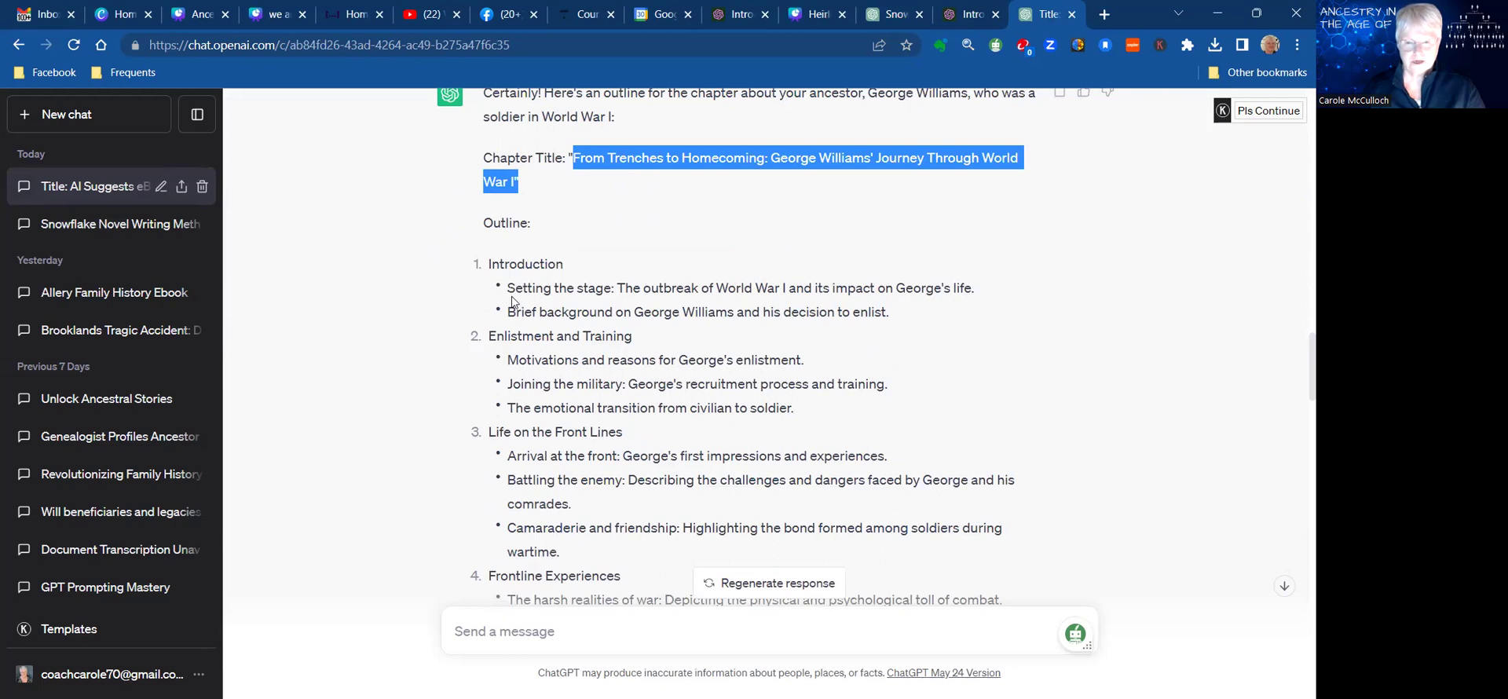
left_click(515, 268)
double_click(520, 265)
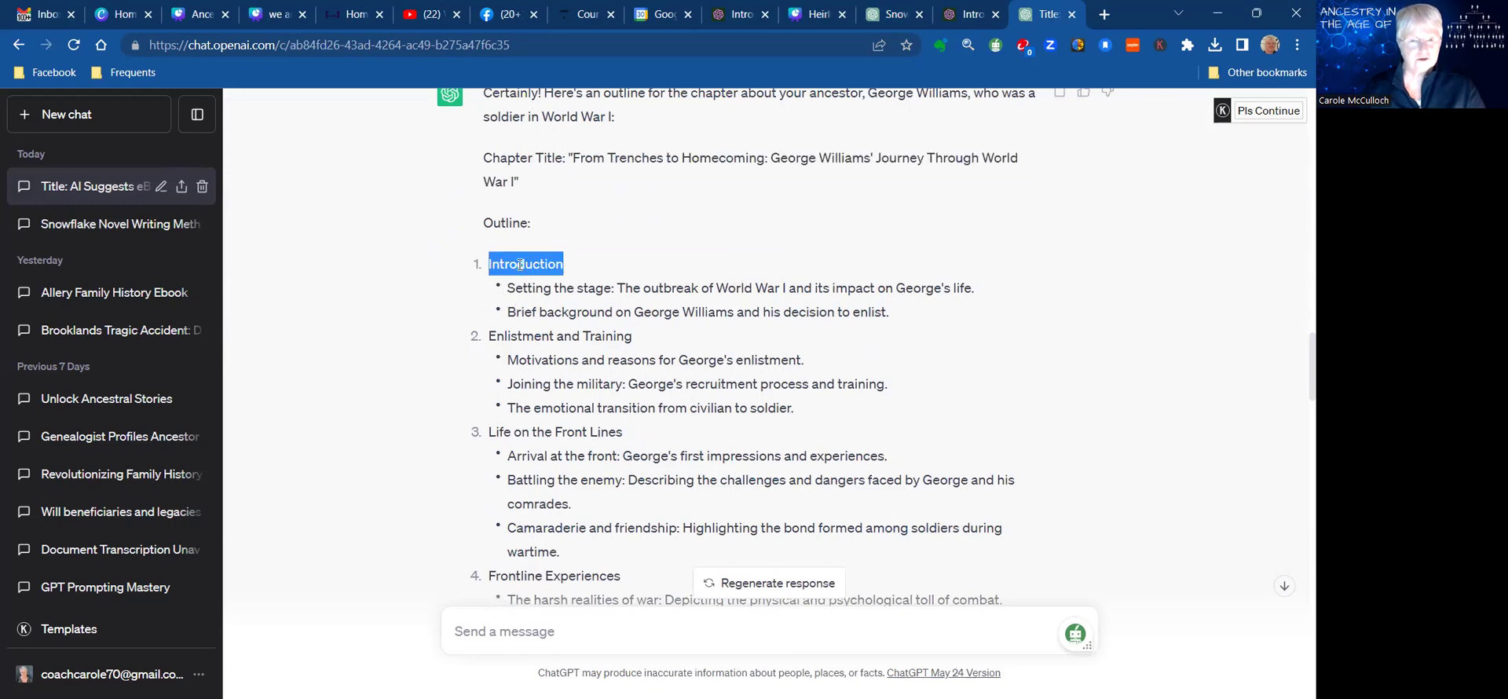
double_click(529, 289)
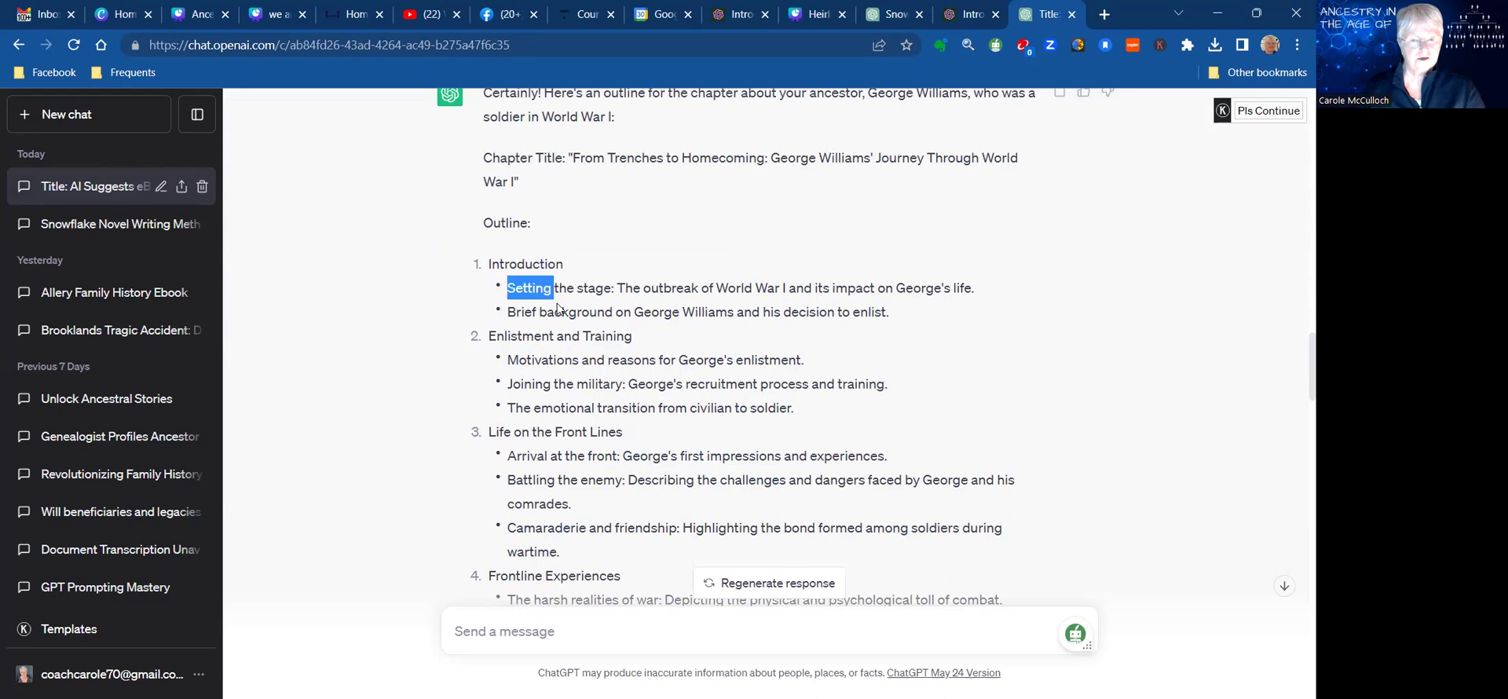
left_click(578, 310)
double_click(578, 310)
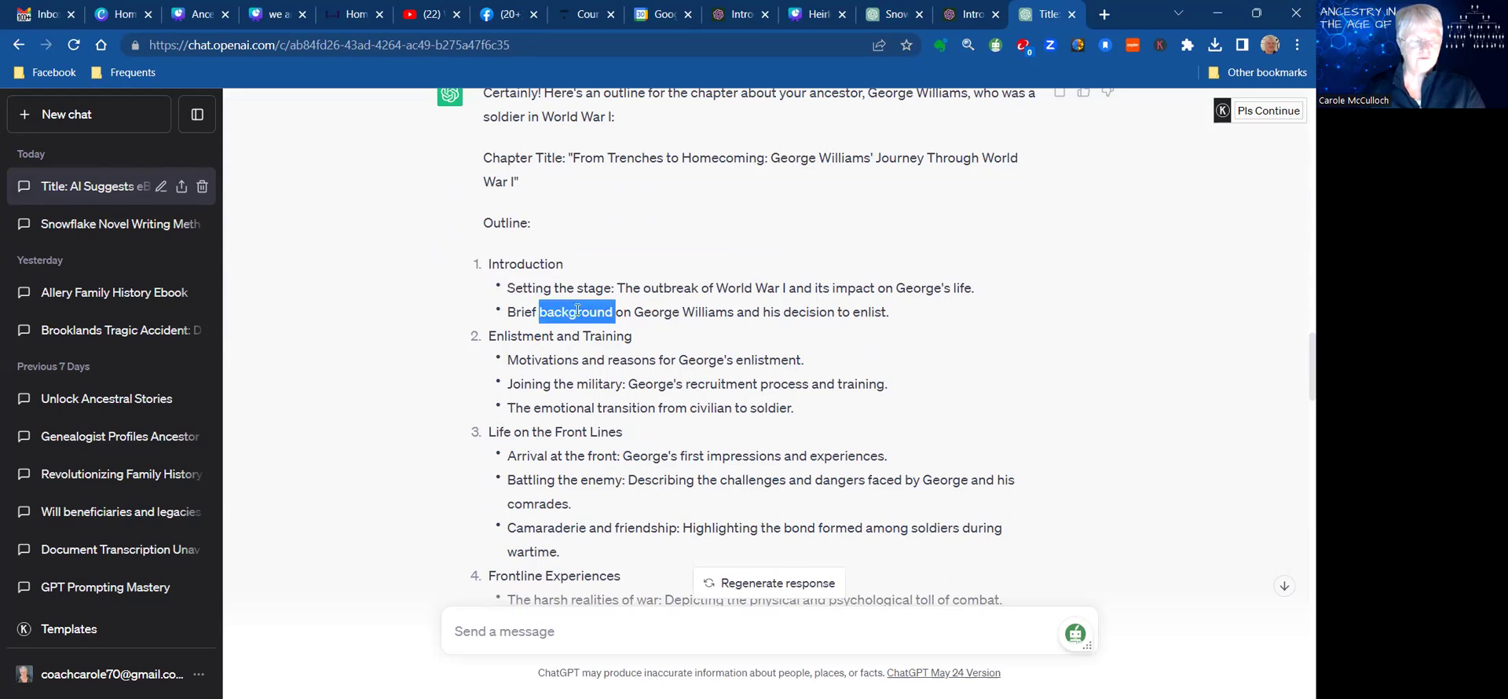
Highlight the Enlistment and Training heading and the words "Motivations", "Joining" and "transition" in its three points.
left_click_drag(489, 336, 633, 335)
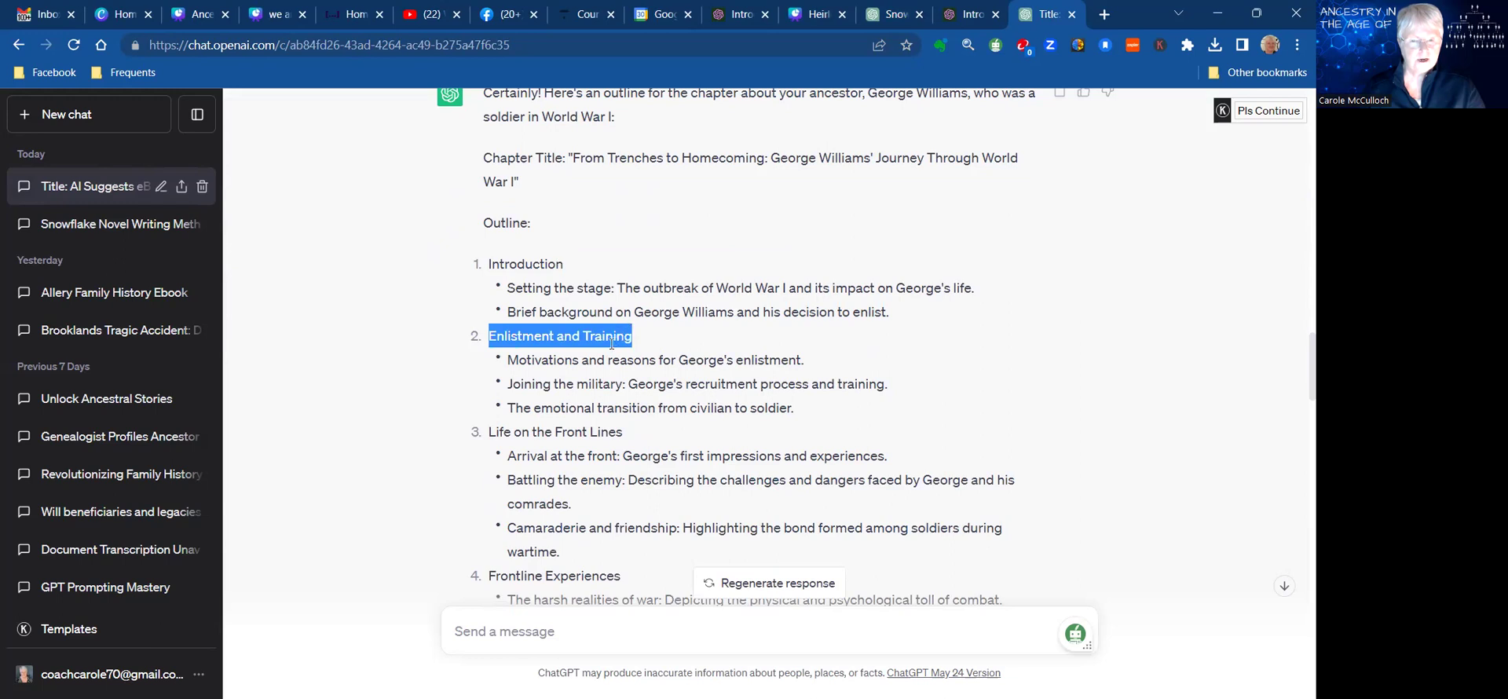
double_click(545, 361)
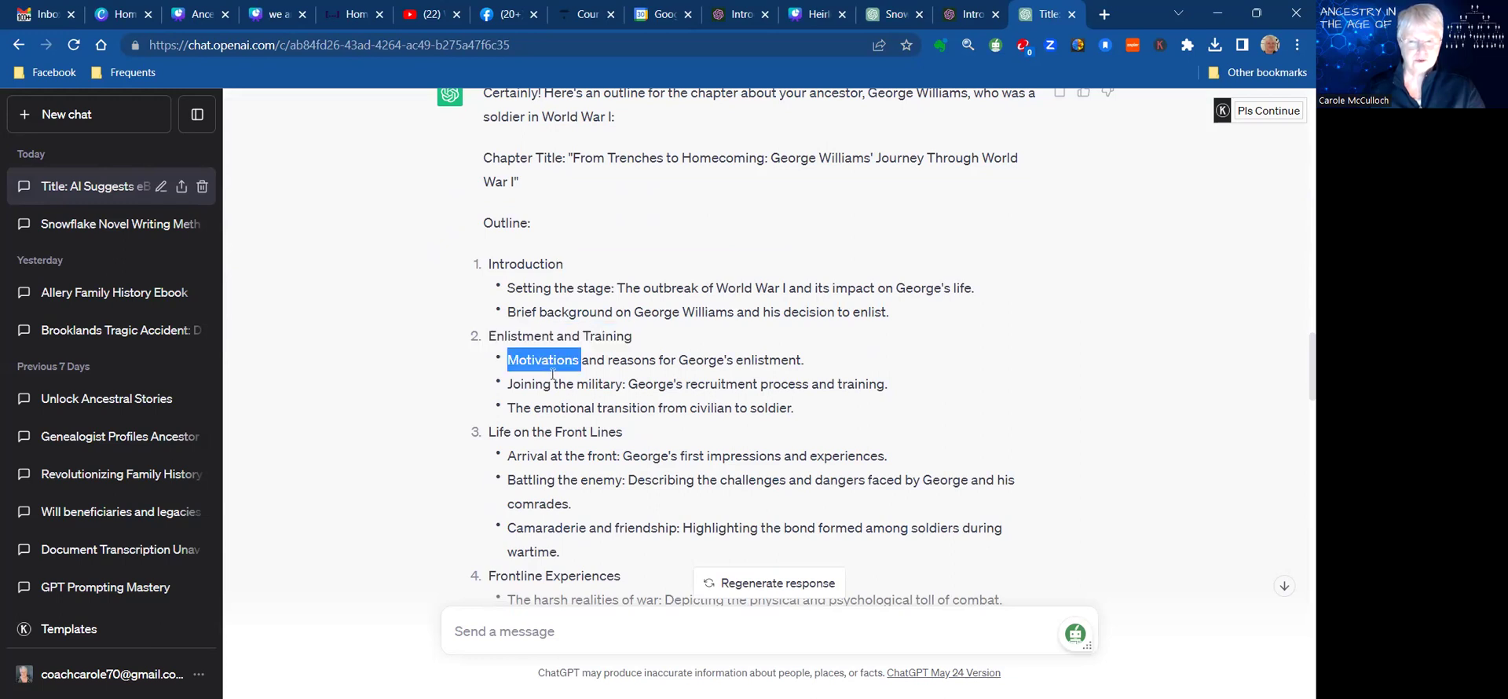
double_click(529, 385)
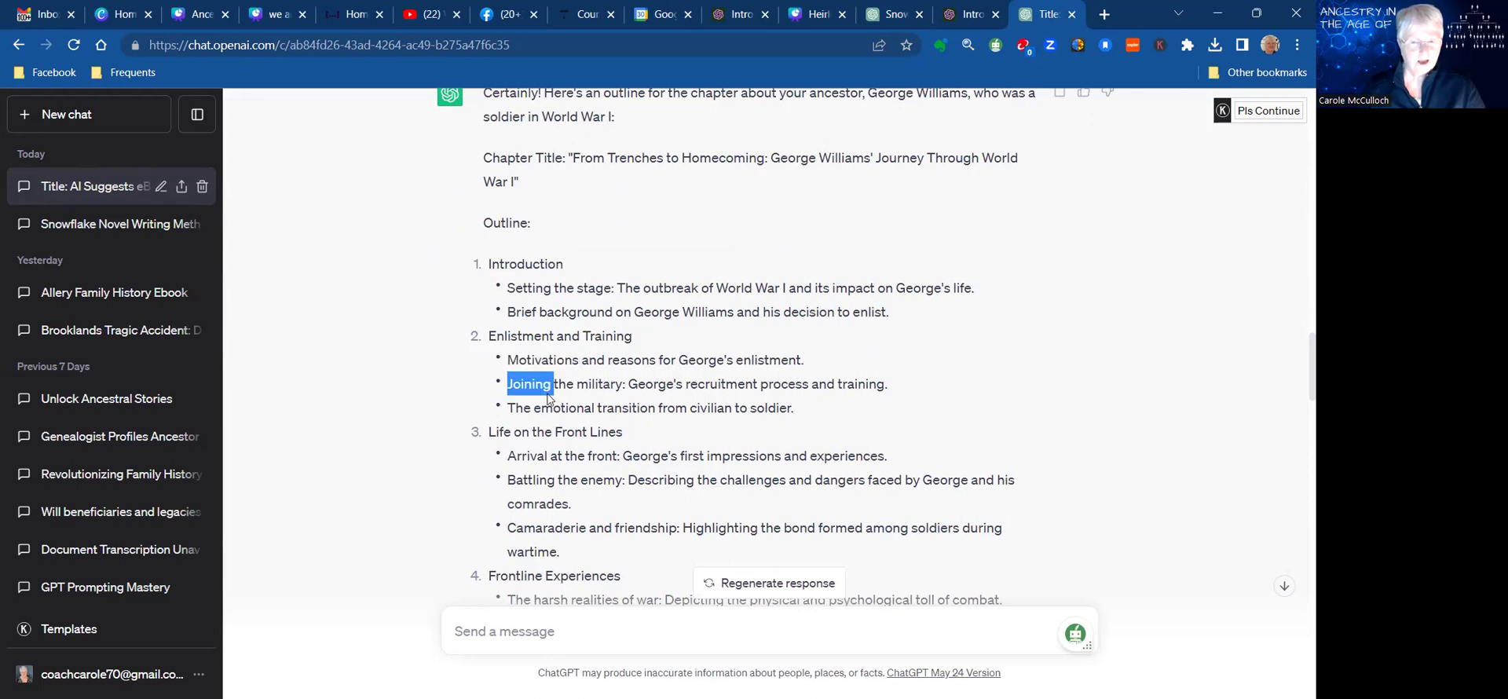
double_click(630, 408)
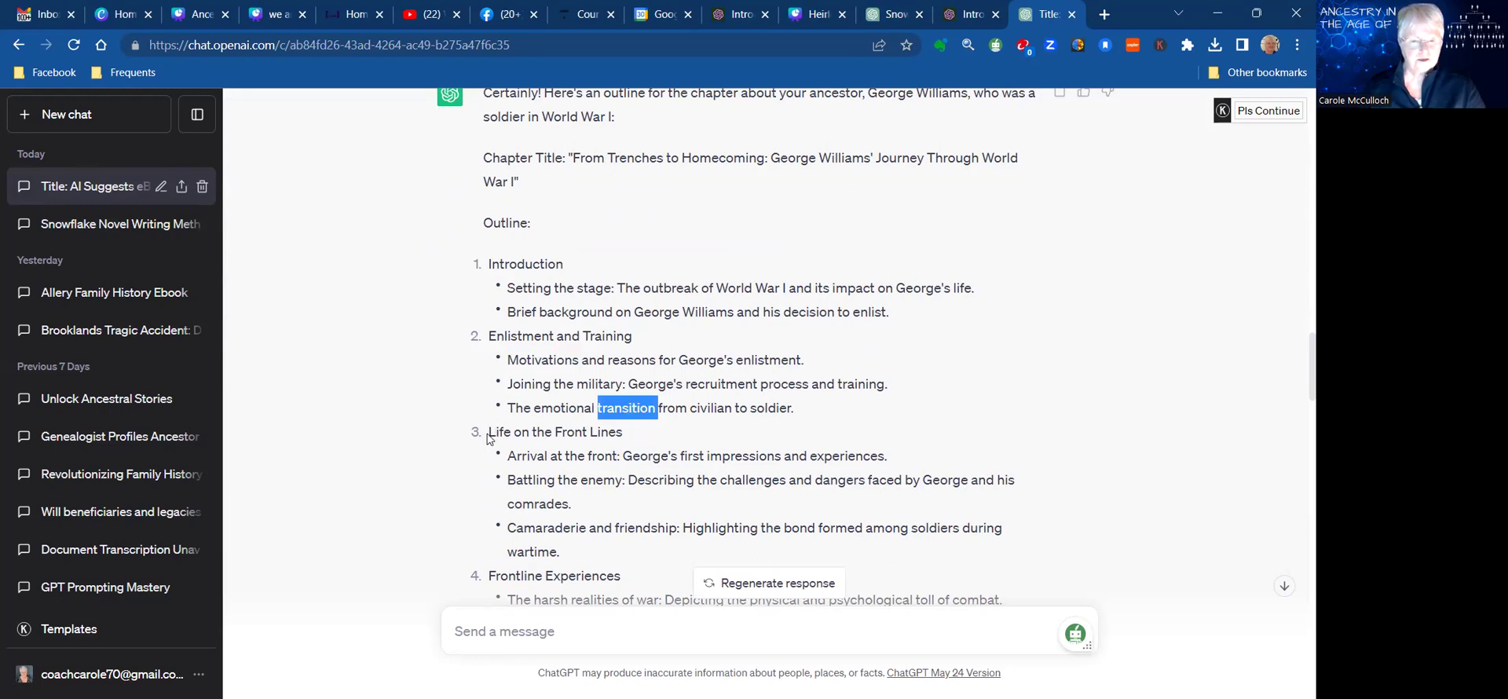
Highlight the Life on the Front Lines heading and its phrases "Arrival at the front", "Battling the enemy" and "Camaraderie and friendship".
left_click_drag(488, 434, 626, 432)
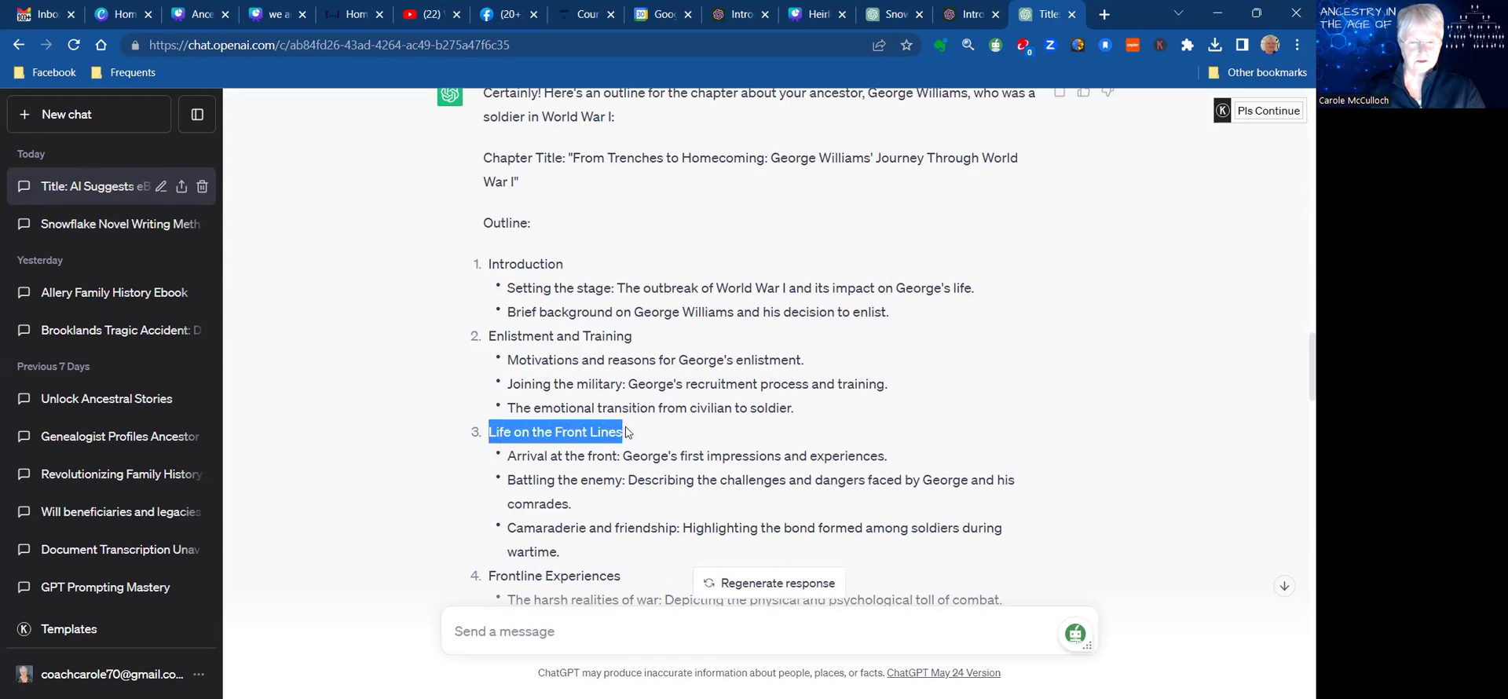
scroll(694, 407, "down", 1)
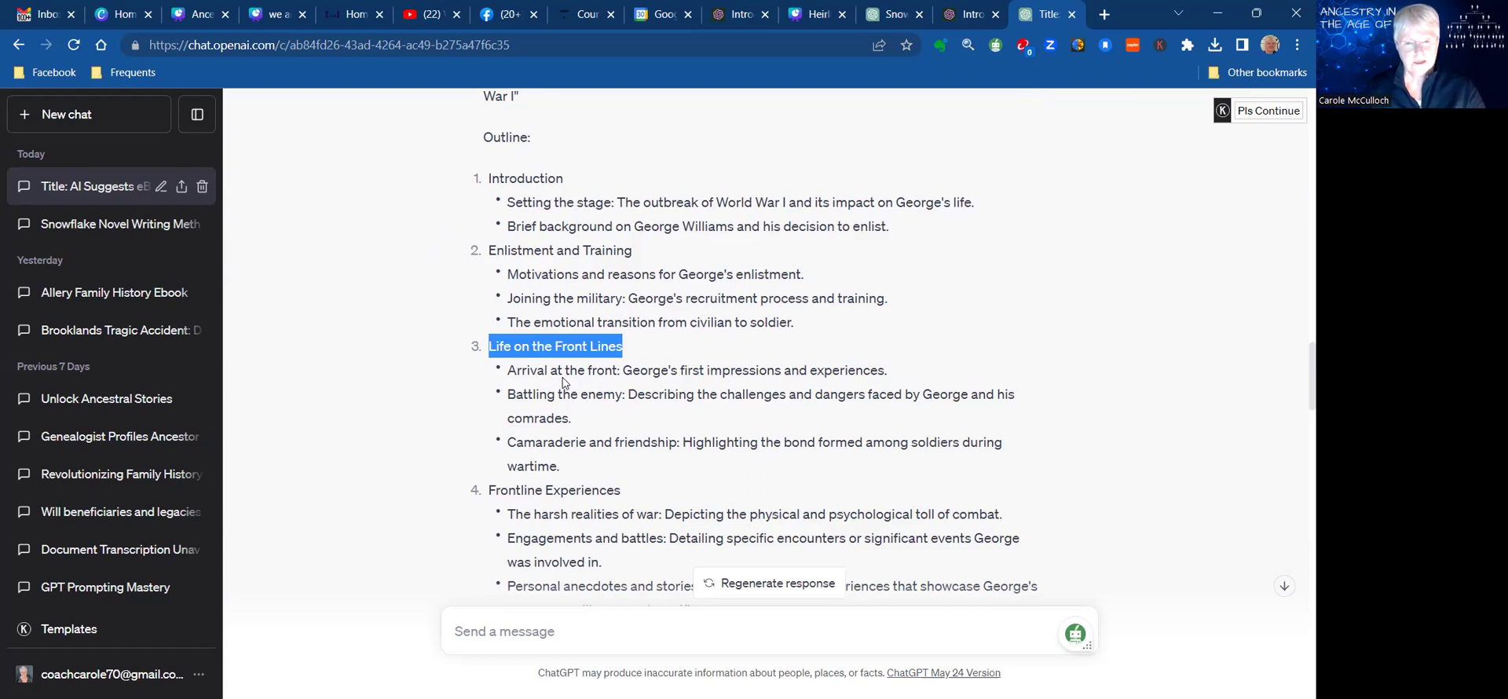
left_click(510, 370)
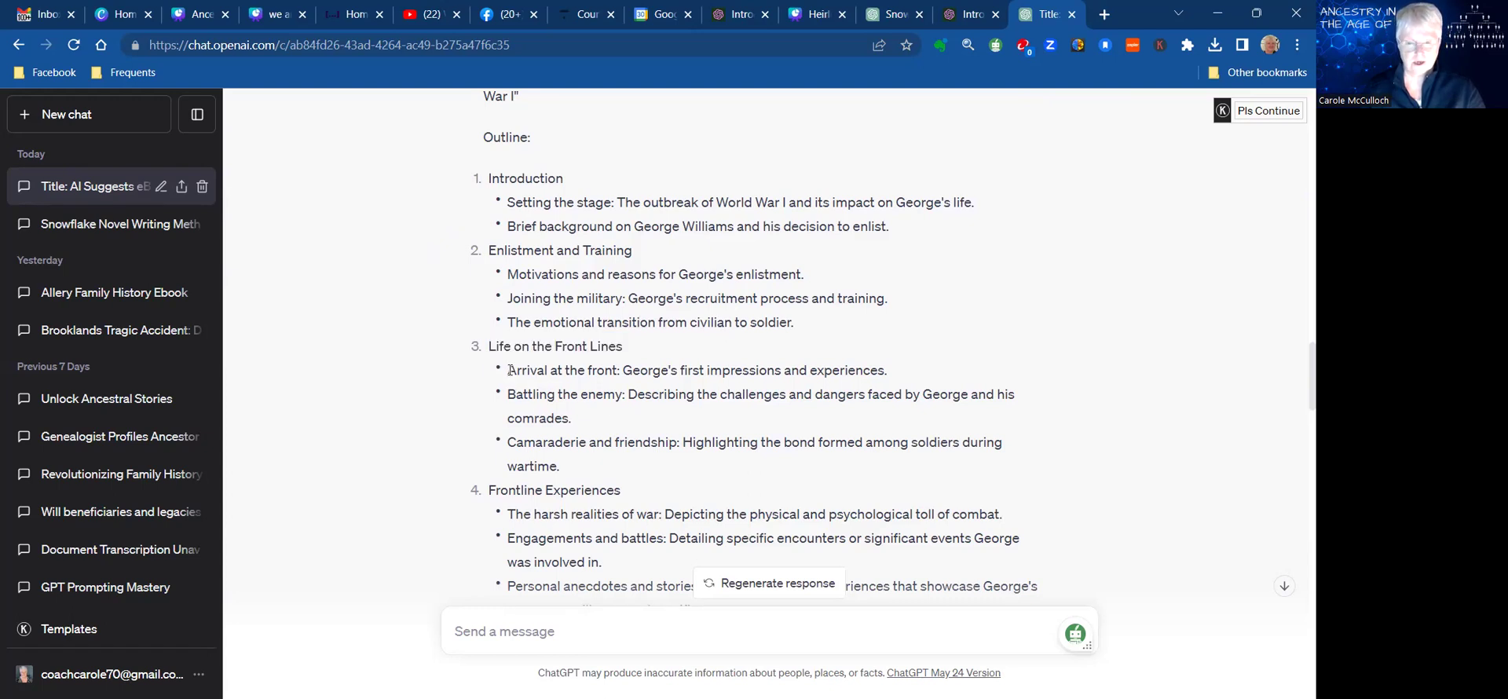
left_click_drag(509, 370, 618, 370)
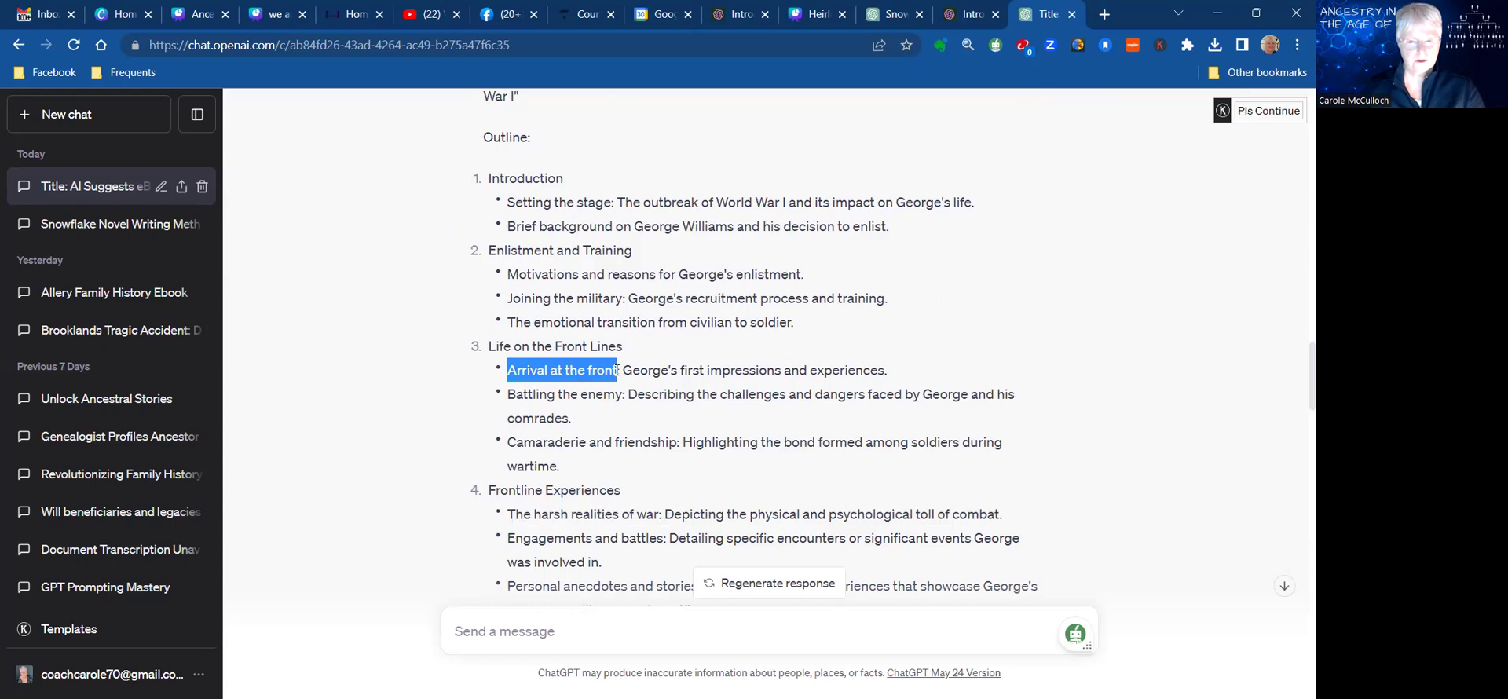
left_click_drag(507, 395, 622, 399)
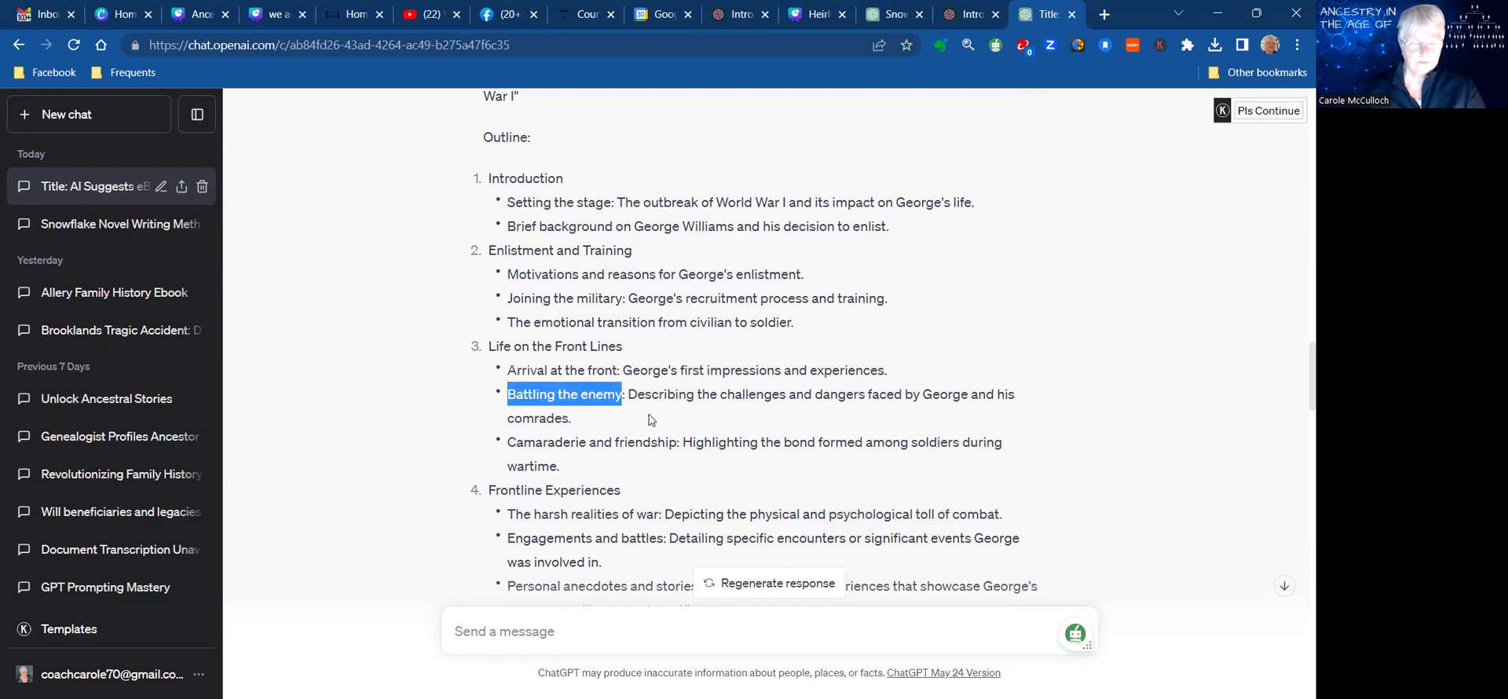
left_click_drag(509, 444, 677, 440)
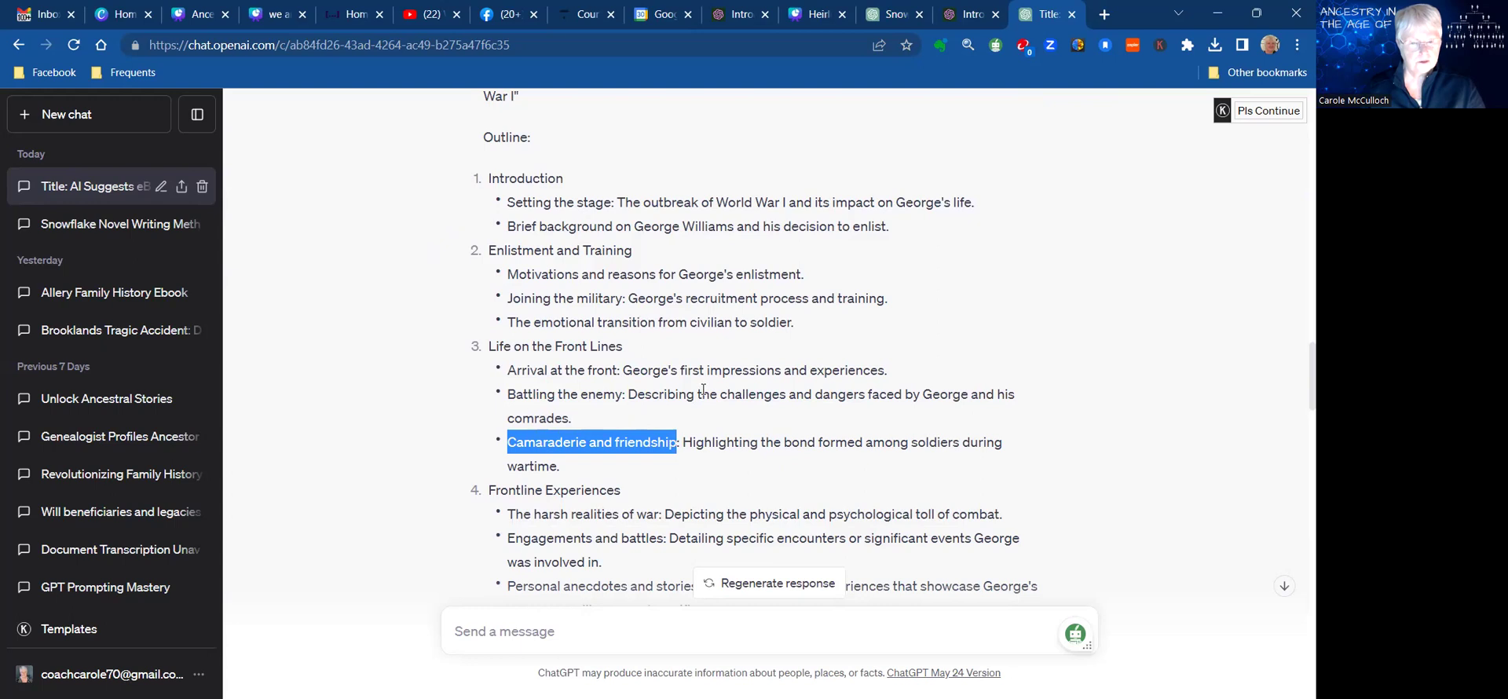
Highlight the lead phrases under Frontline Experiences, covering the harsh realities of war, engagements and battles, and personal anecdotes and stories.
scroll(459, 432, "down", 1)
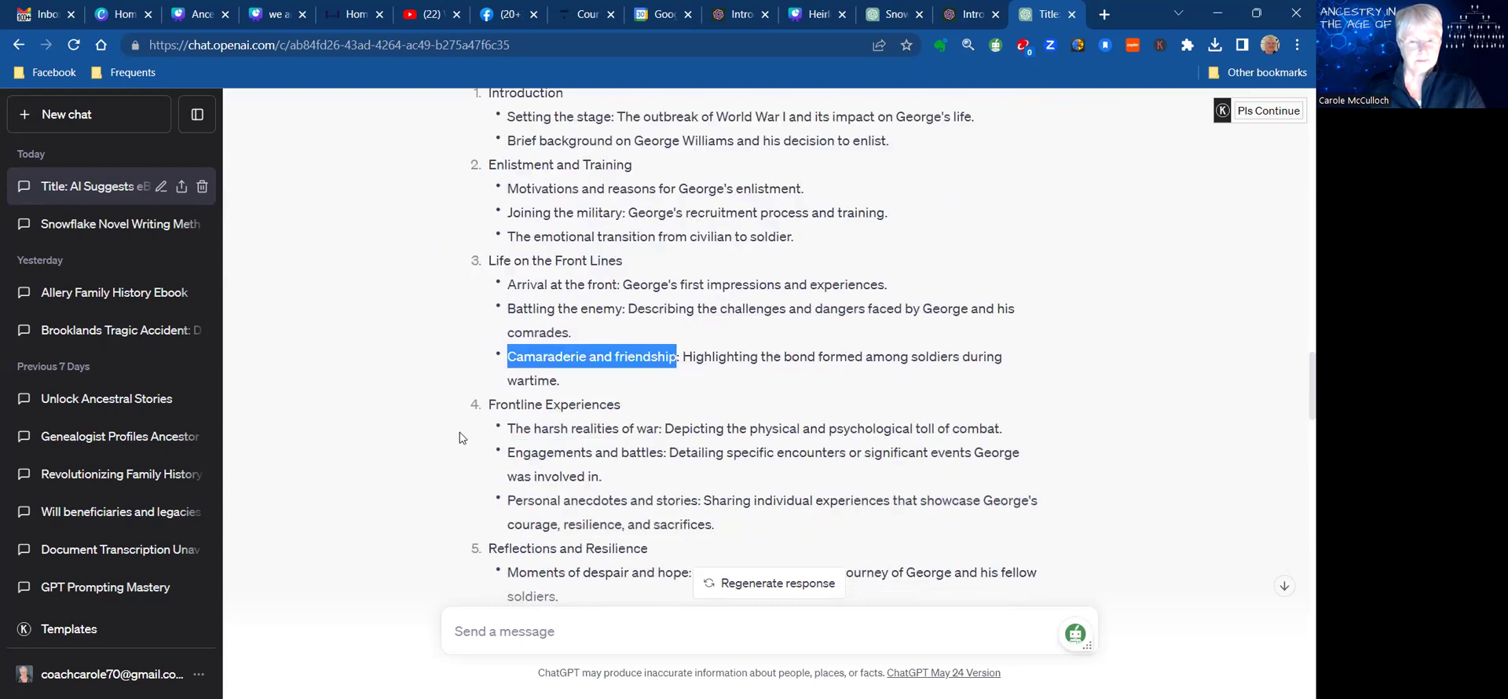
left_click_drag(621, 403, 662, 428)
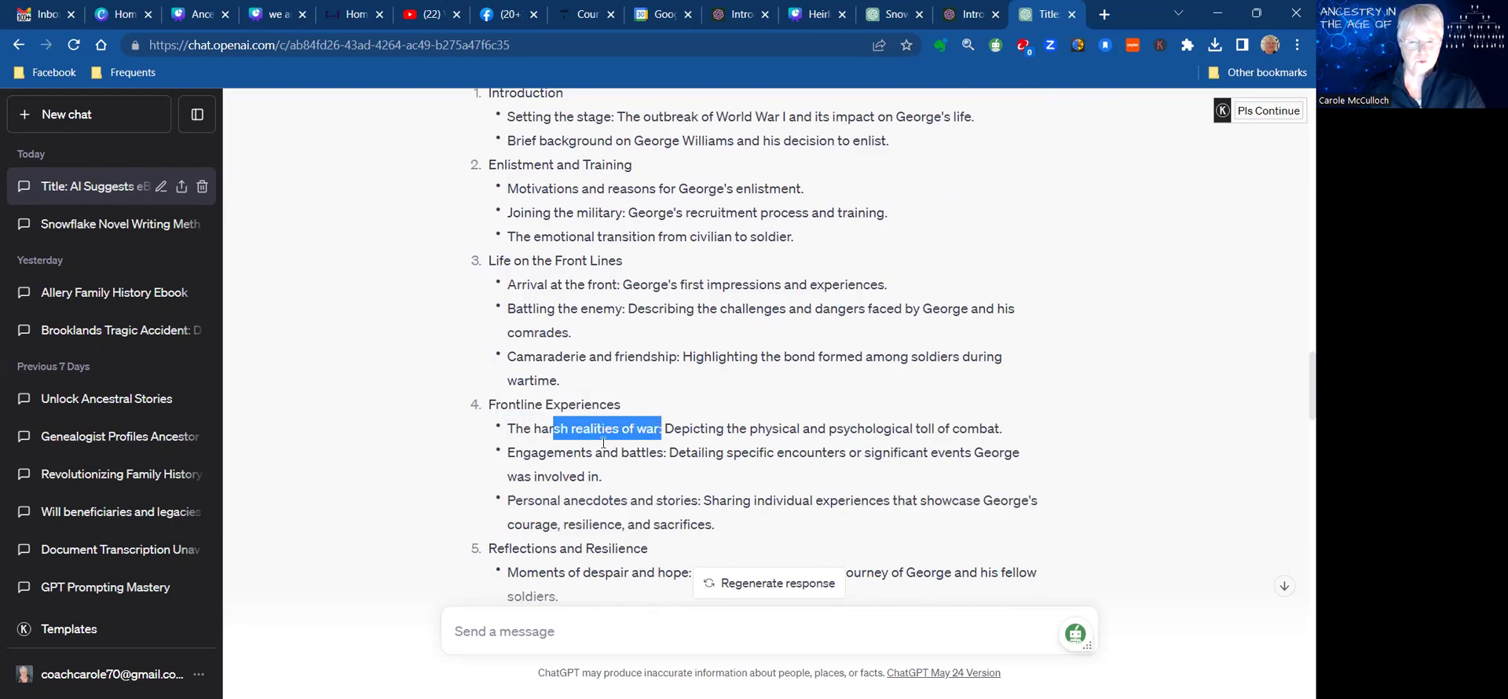
left_click(511, 453)
left_click_drag(511, 453, 656, 449)
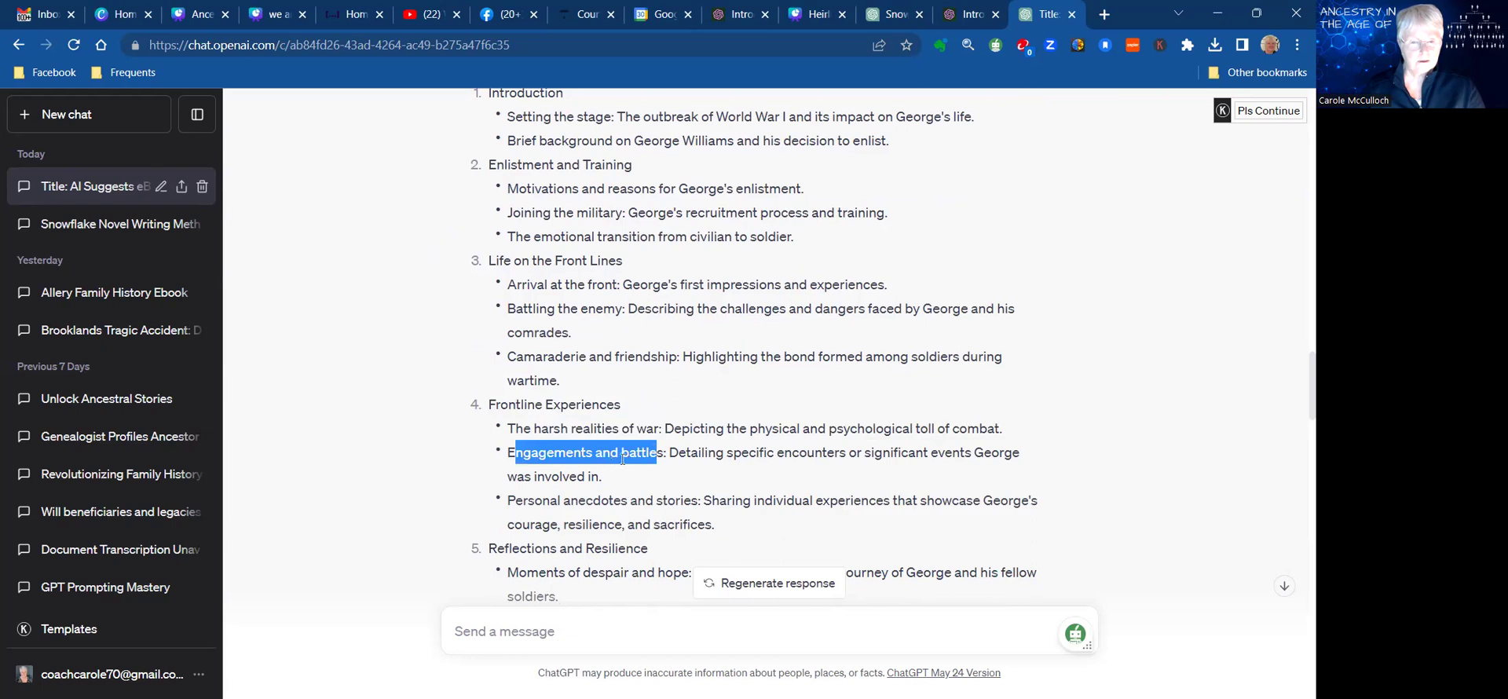
scroll(590, 448, "down", 2)
left_click_drag(515, 330, 707, 331)
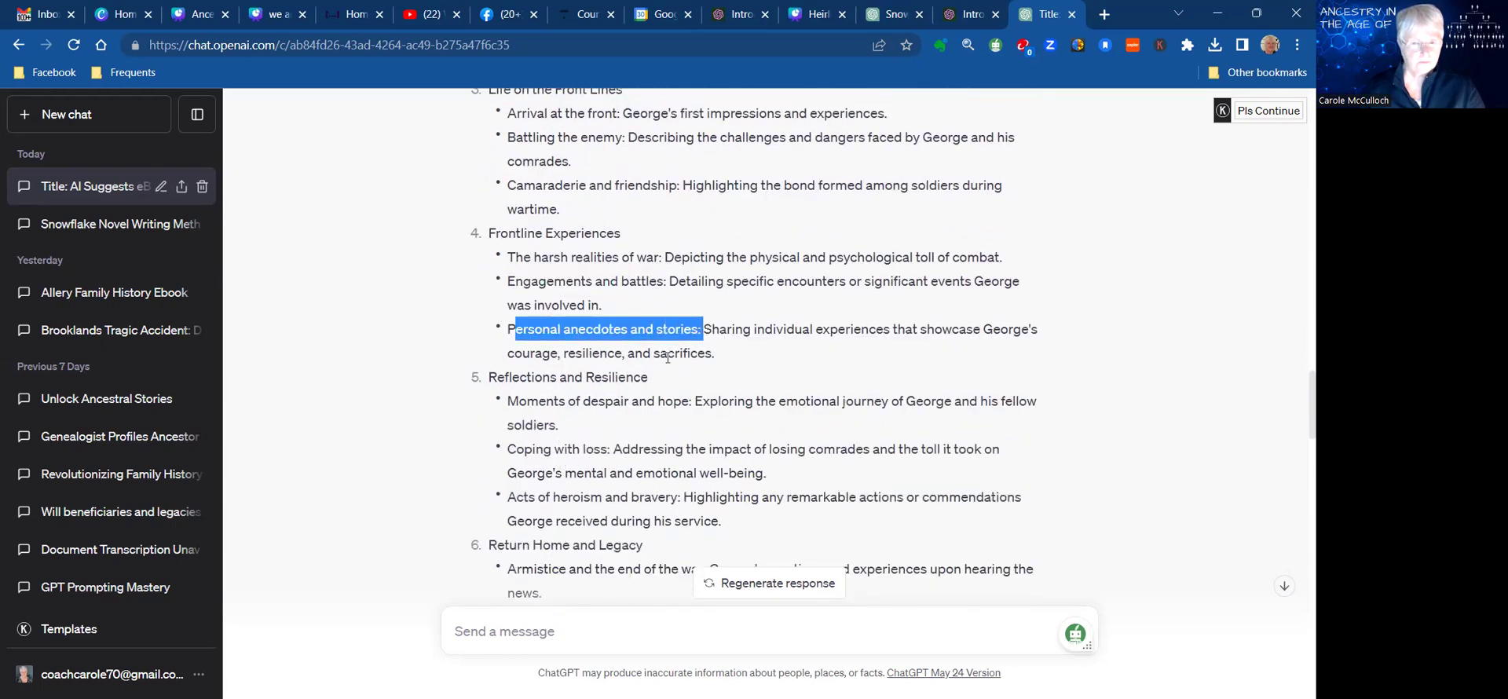
Highlight the Reflections and Resilience heading and the lead phrases on despair and hope, coping with loss, and heroism and bravery.
left_click_drag(648, 377, 492, 385)
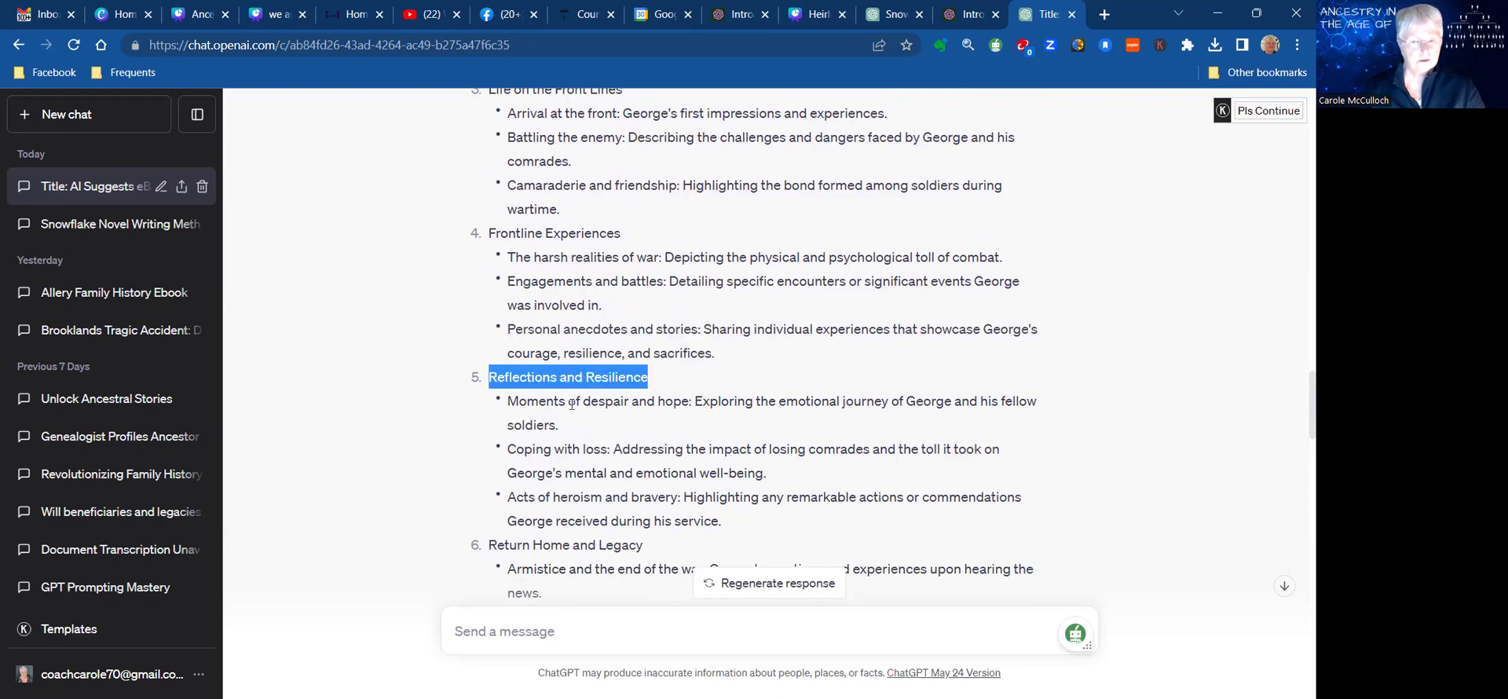
left_click_drag(581, 401, 686, 401)
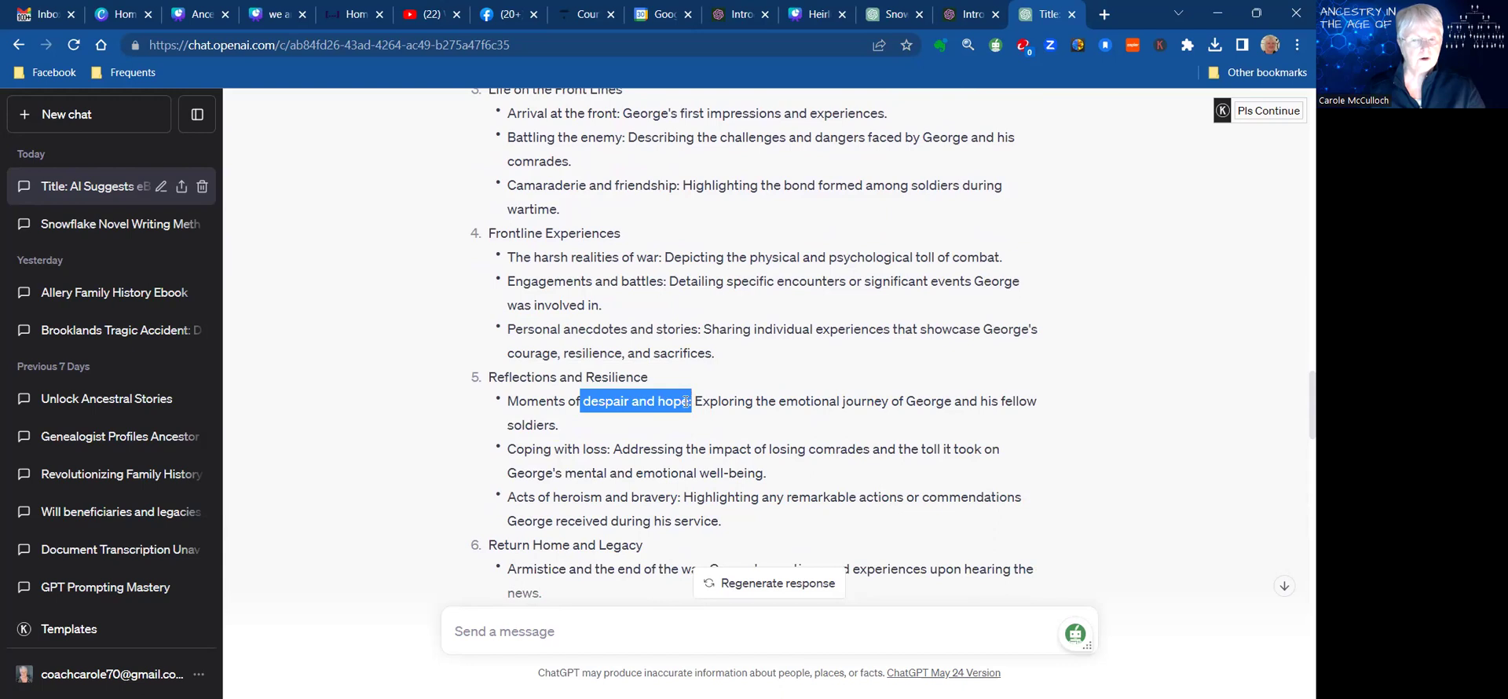
left_click_drag(572, 449, 614, 451)
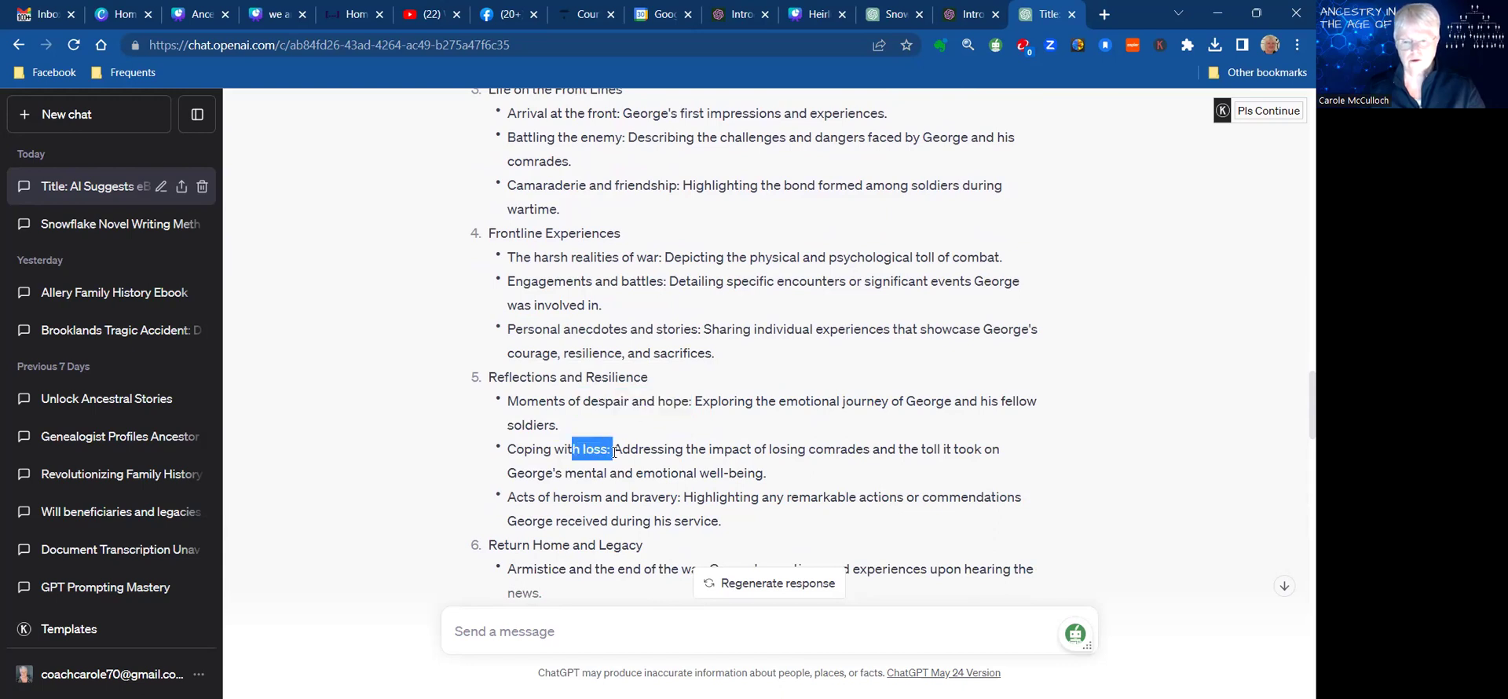
left_click_drag(552, 498, 685, 495)
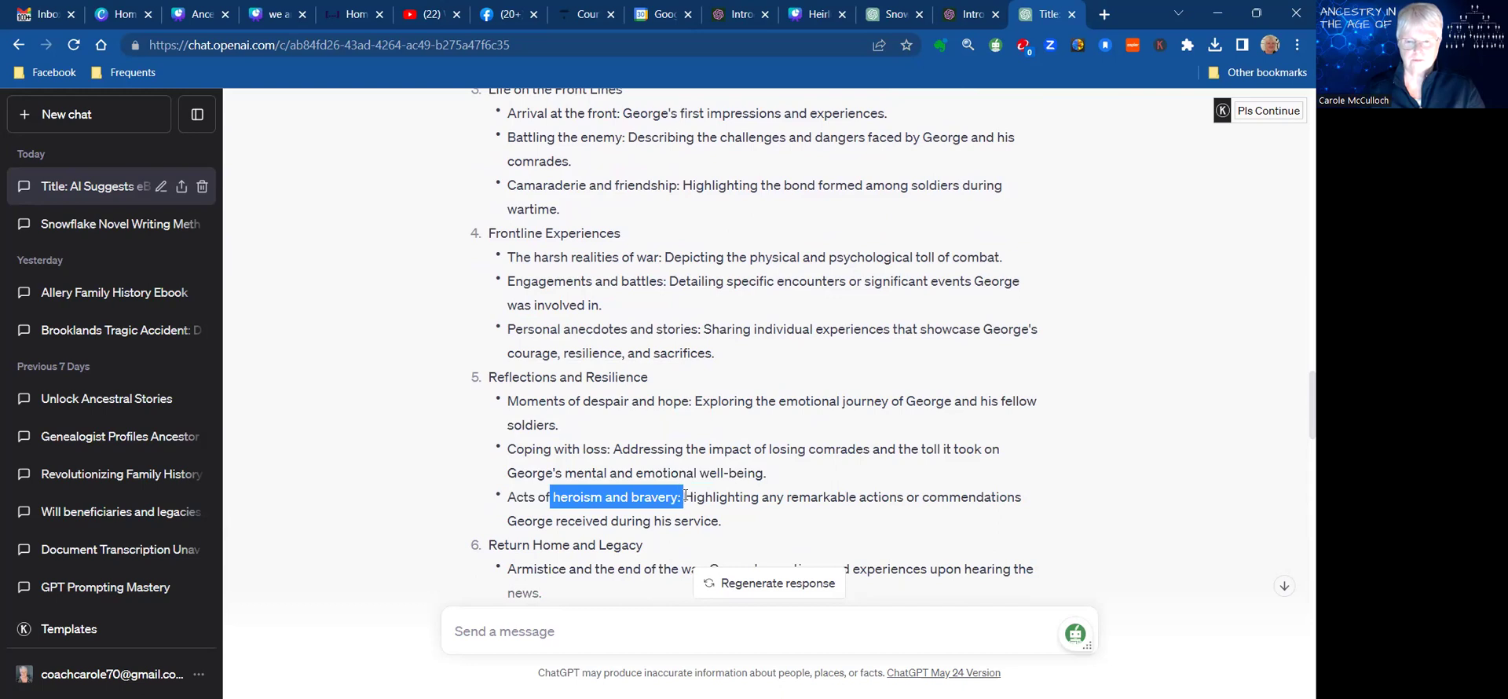
Highlight the Return Home and Legacy heading and the word "civilian" in its second point.
scroll(539, 414, "down", 2)
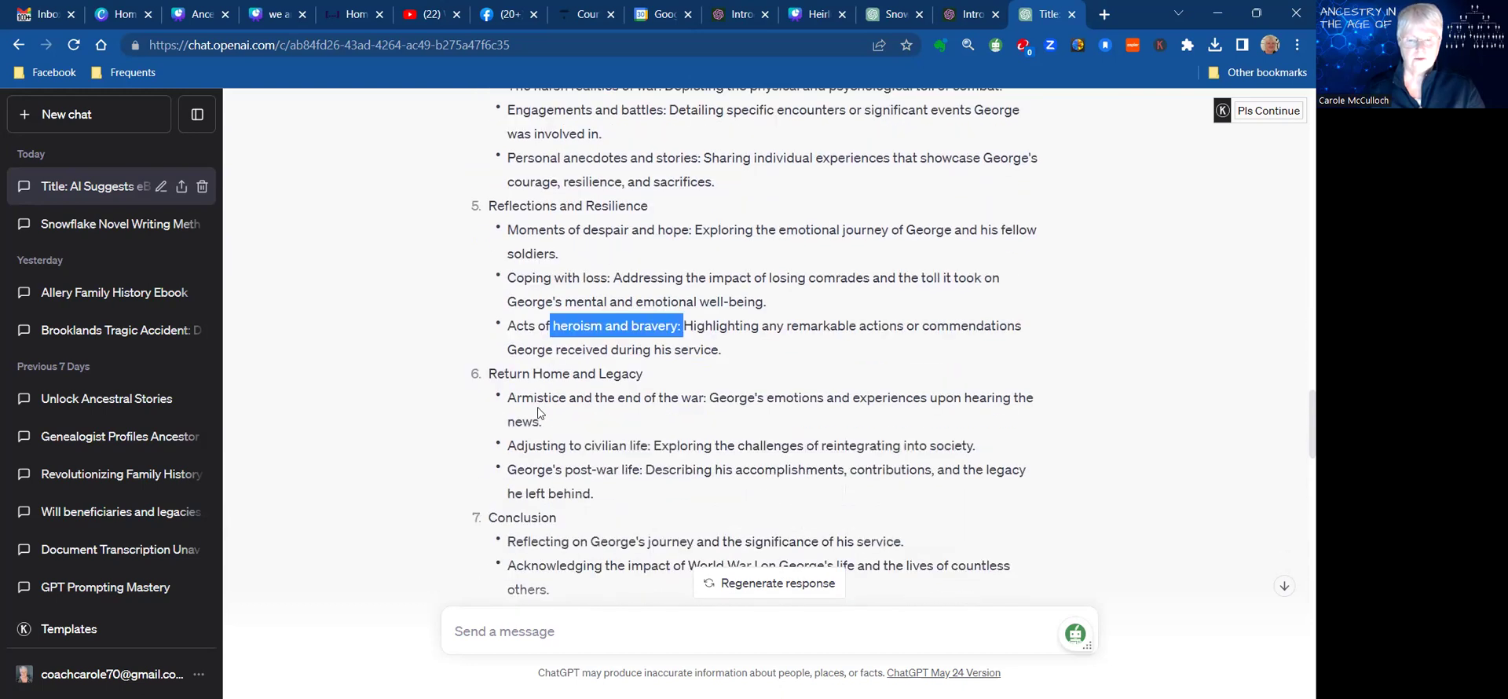
left_click(656, 382)
left_click_drag(518, 397, 489, 377)
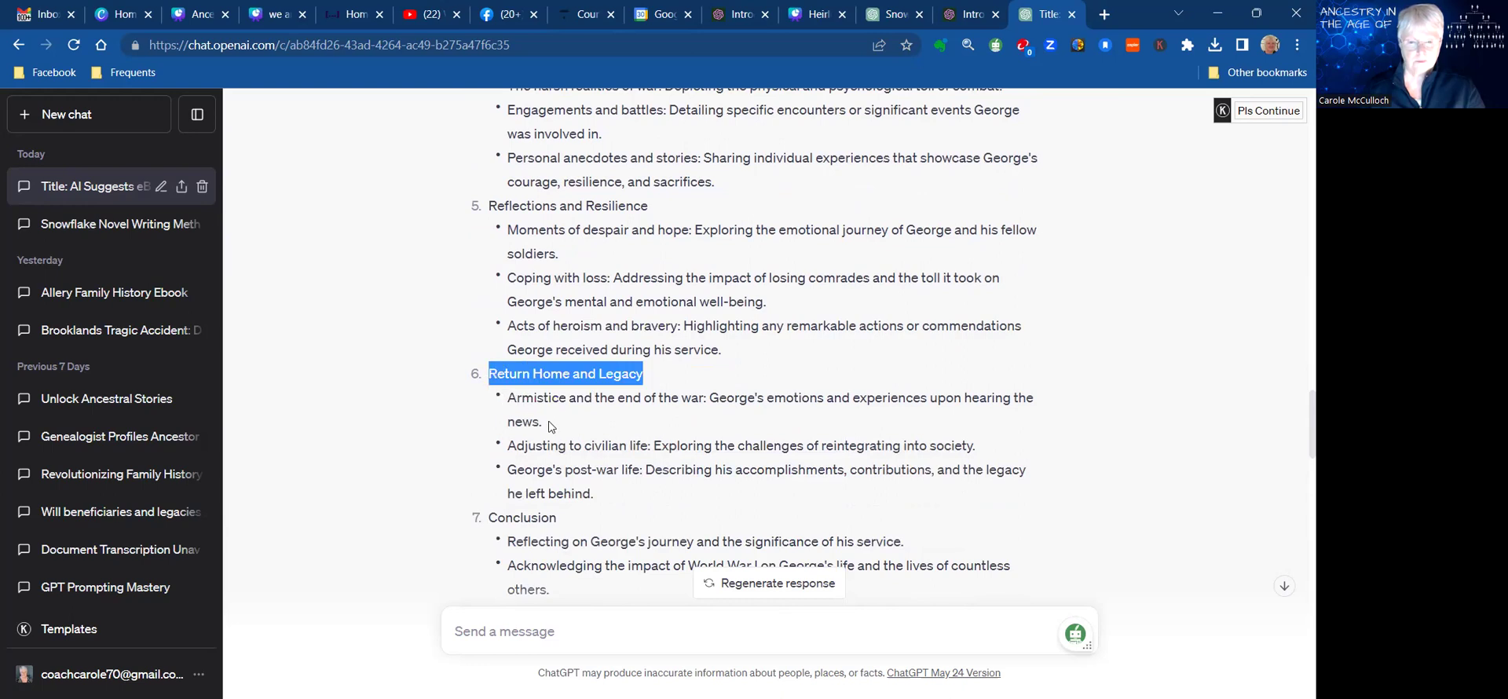
double_click(610, 444)
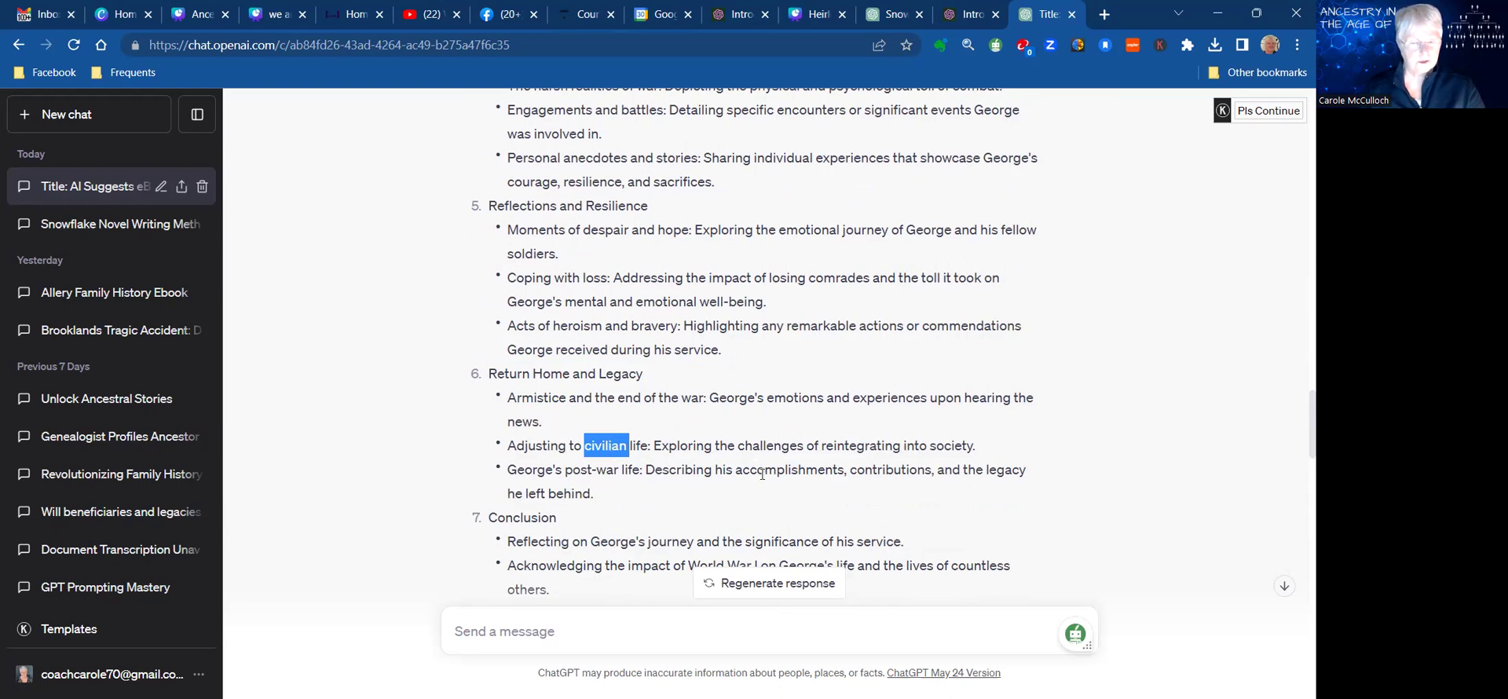
Highlight the closing reminder below the Conclusion about using the outline as a guide, and return to the chapter title.
scroll(500, 493, "down", 1)
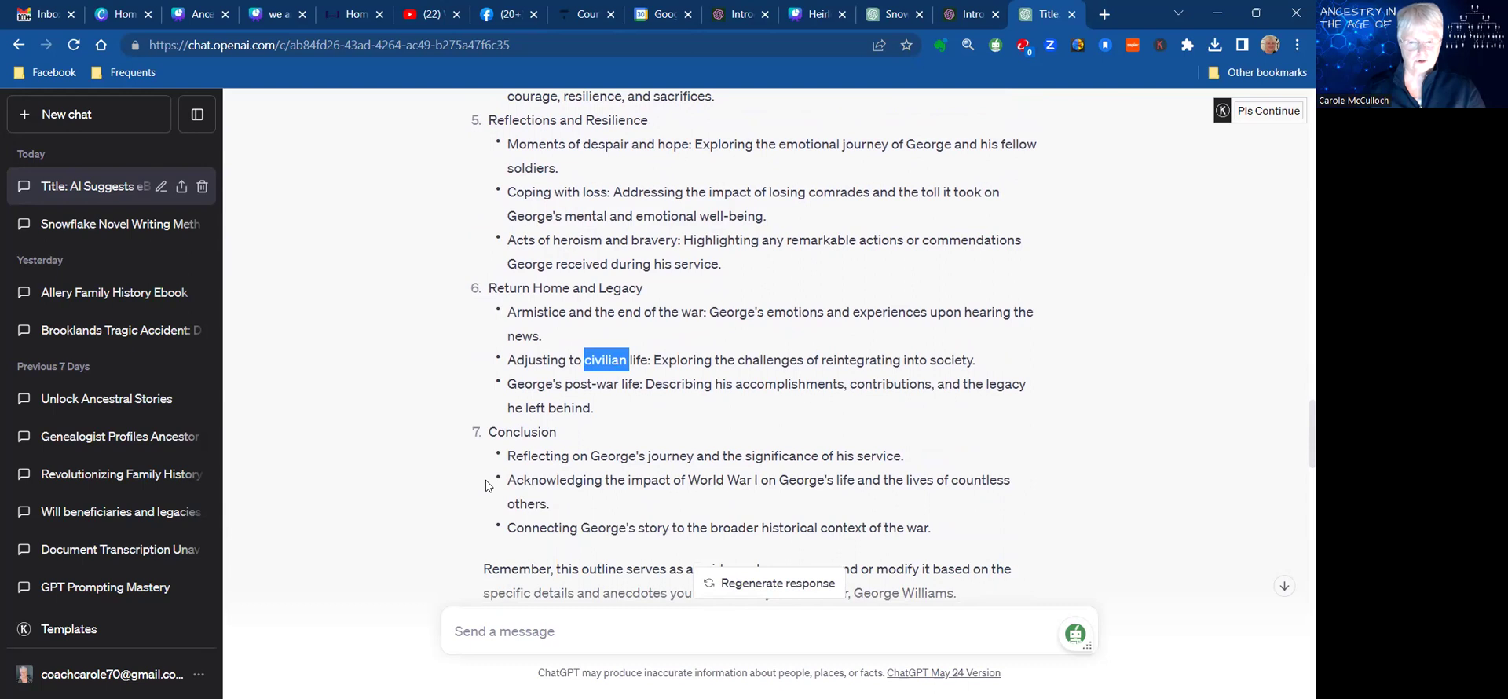
scroll(487, 486, "down", 1)
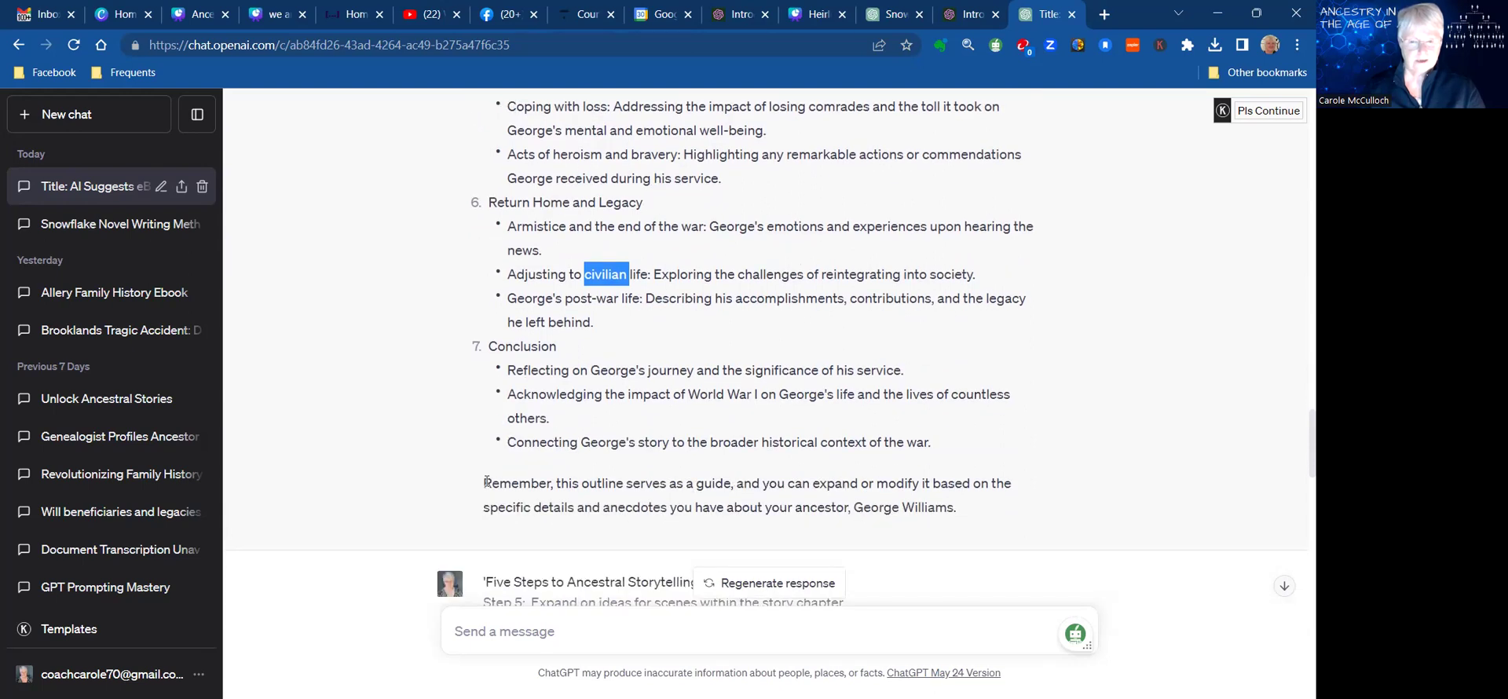
left_click_drag(484, 483, 969, 505)
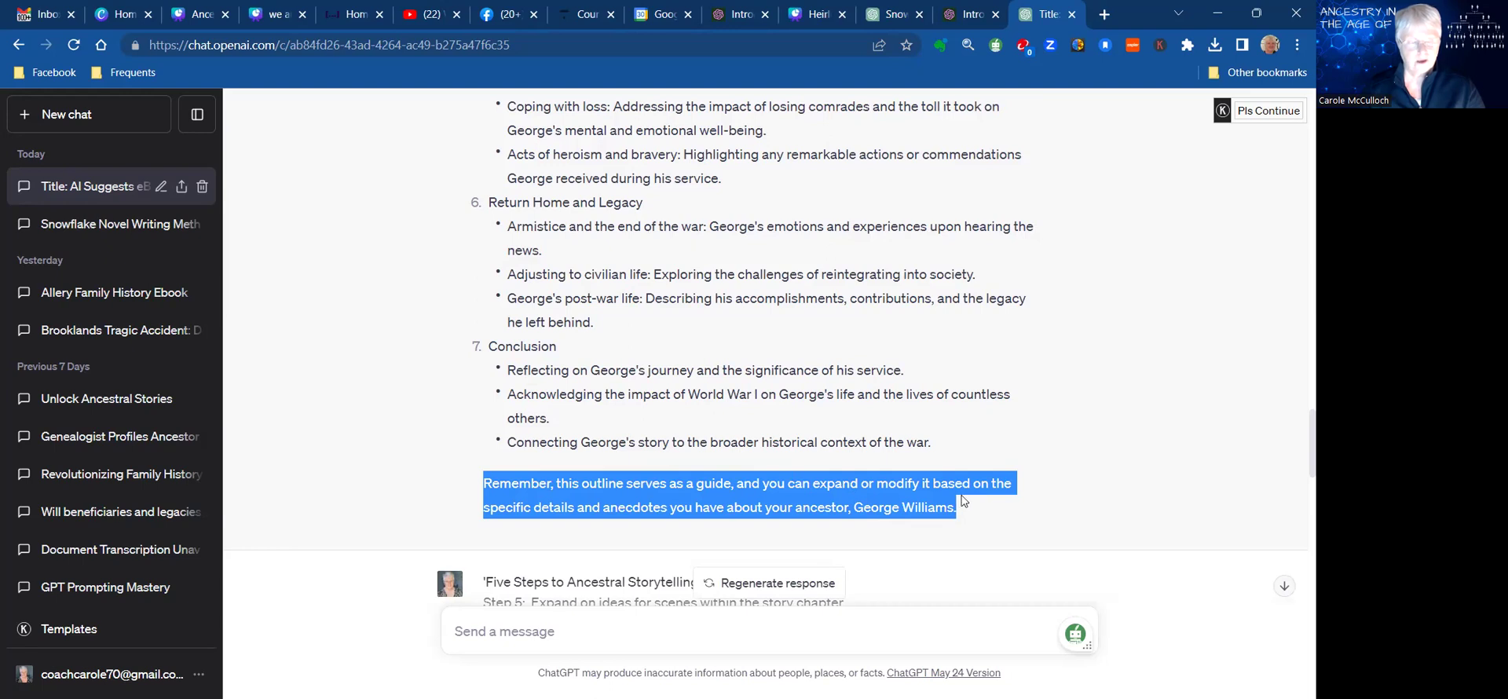
scroll(641, 394, "up", 9)
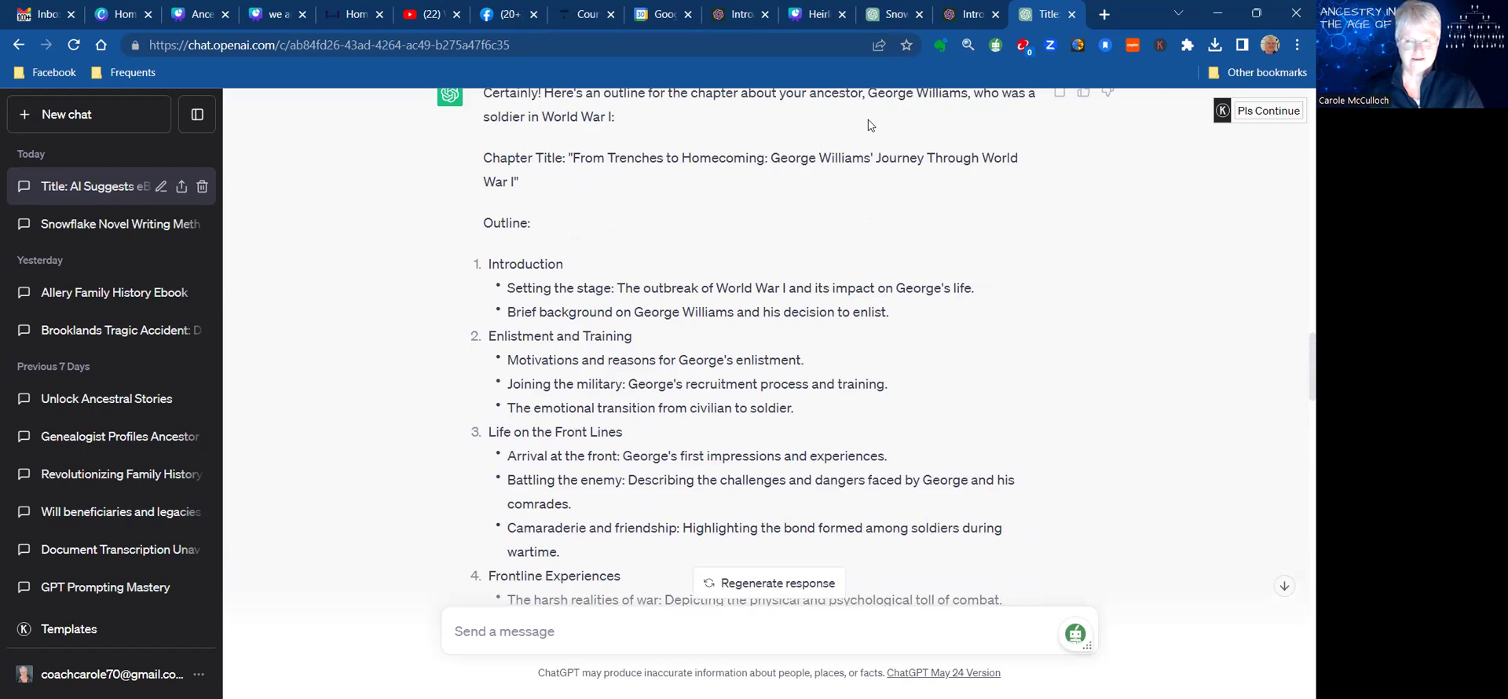
Switch to the Snowflake Novel Writing chat and highlight the fifth item's heading on expanding scene ideas, its explanation and its Ellis Island sample prompt.
left_click(894, 15)
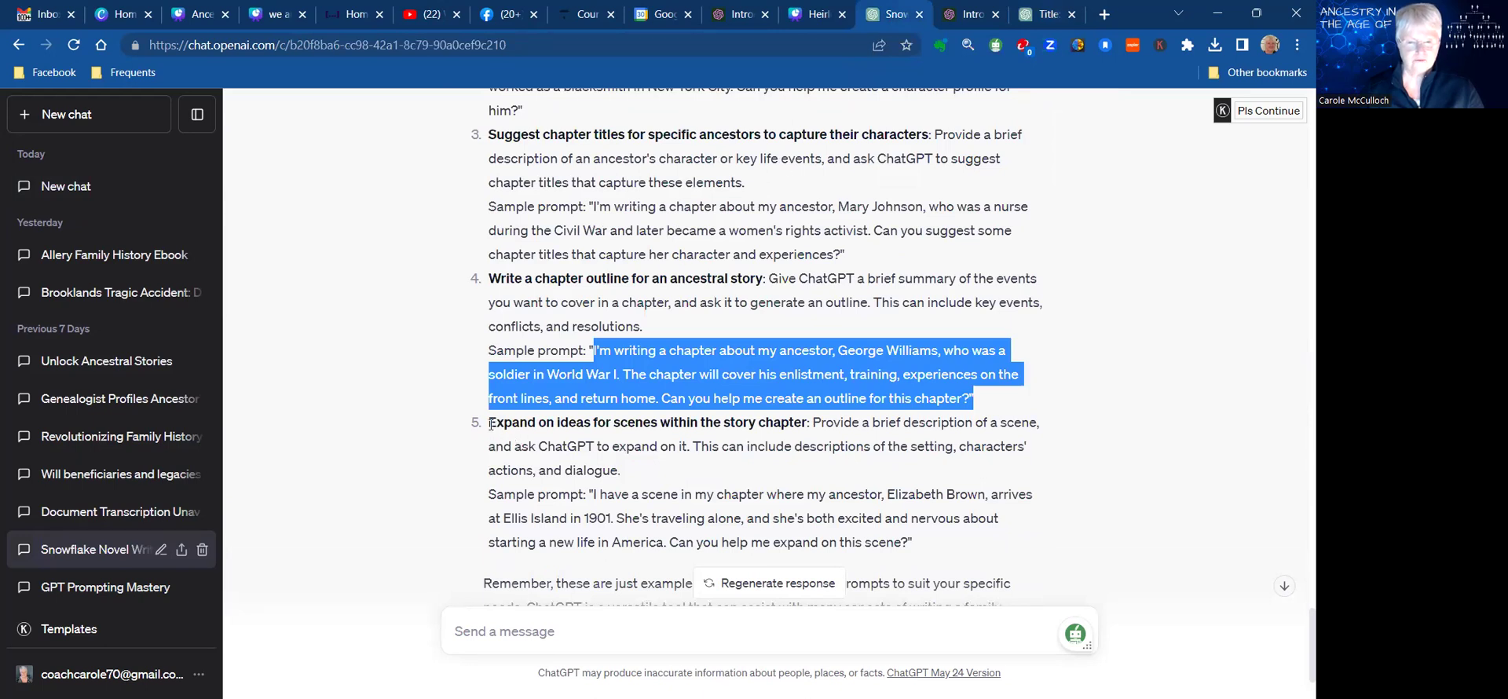
left_click_drag(490, 425, 790, 422)
left_click_drag(808, 422, 811, 422)
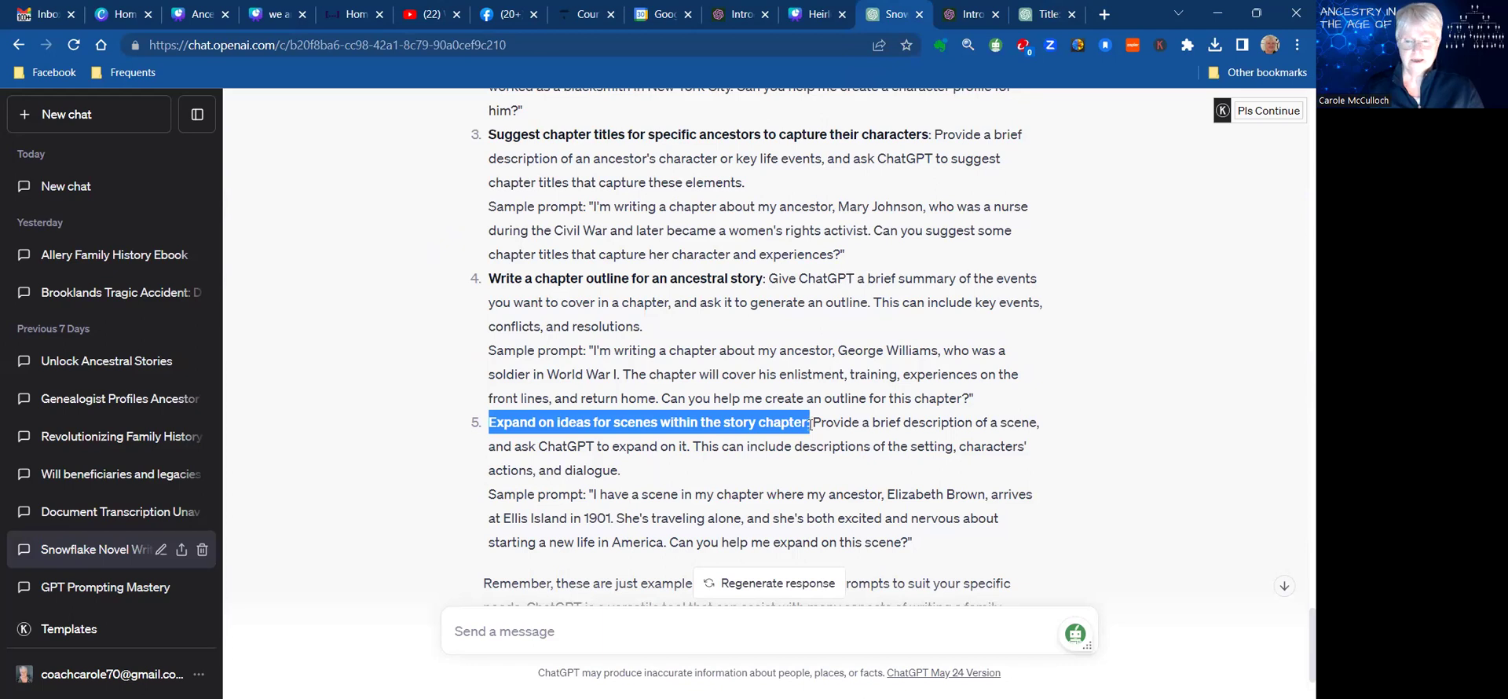
left_click_drag(812, 423, 830, 438)
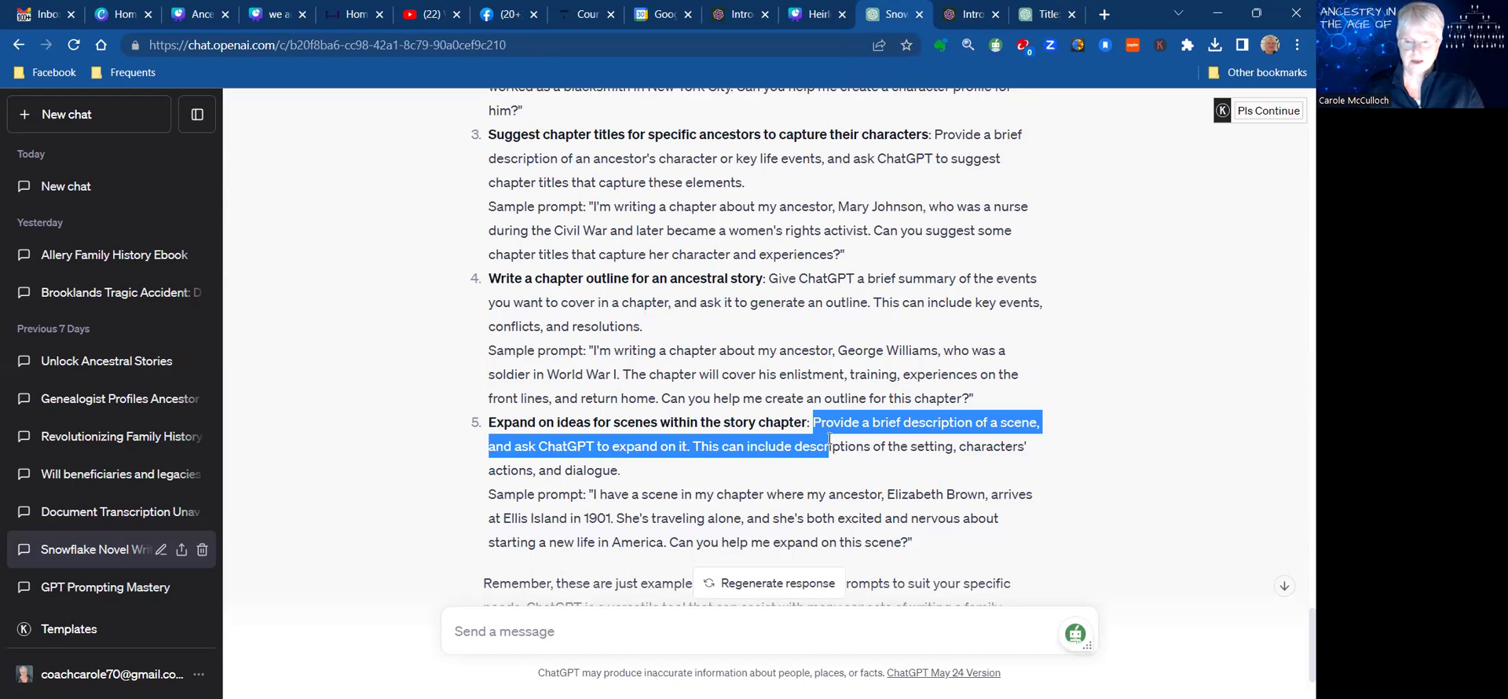
left_click_drag(829, 438, 834, 464)
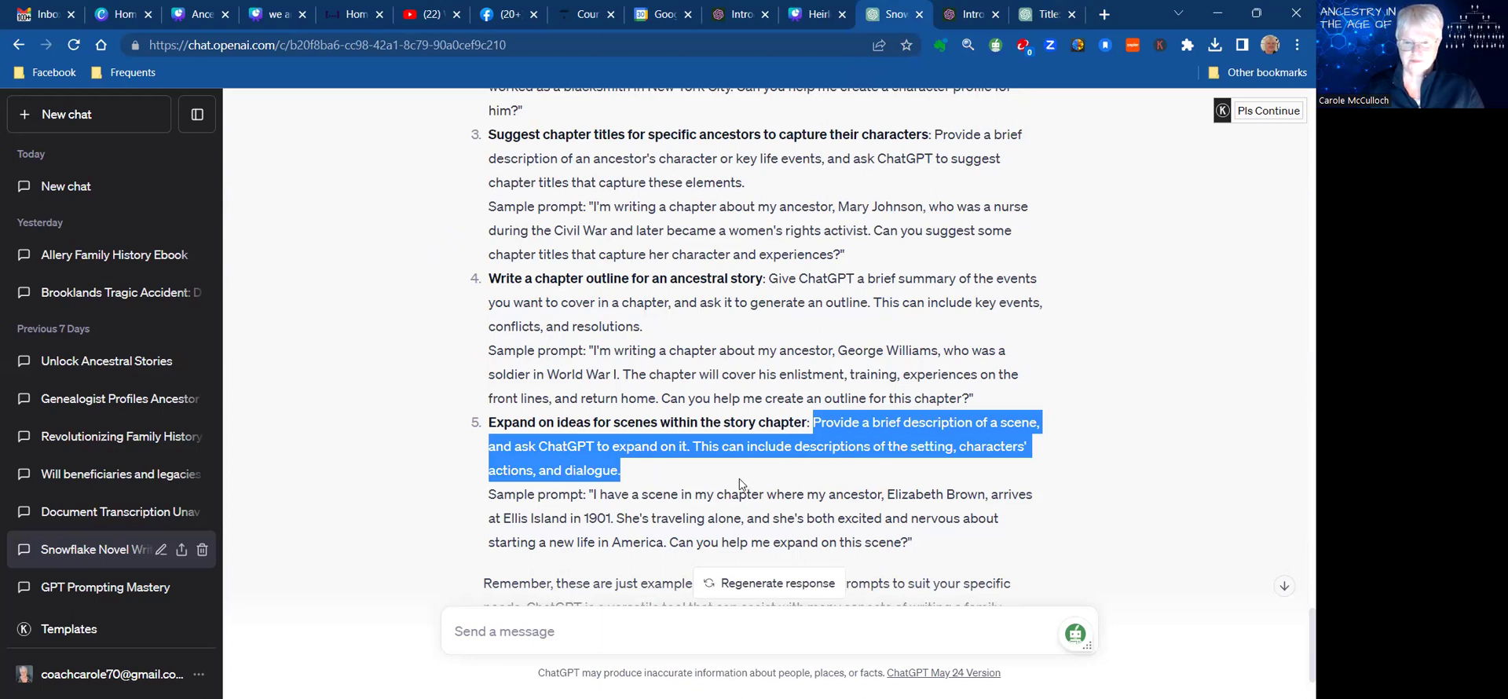
left_click_drag(589, 494, 1023, 515)
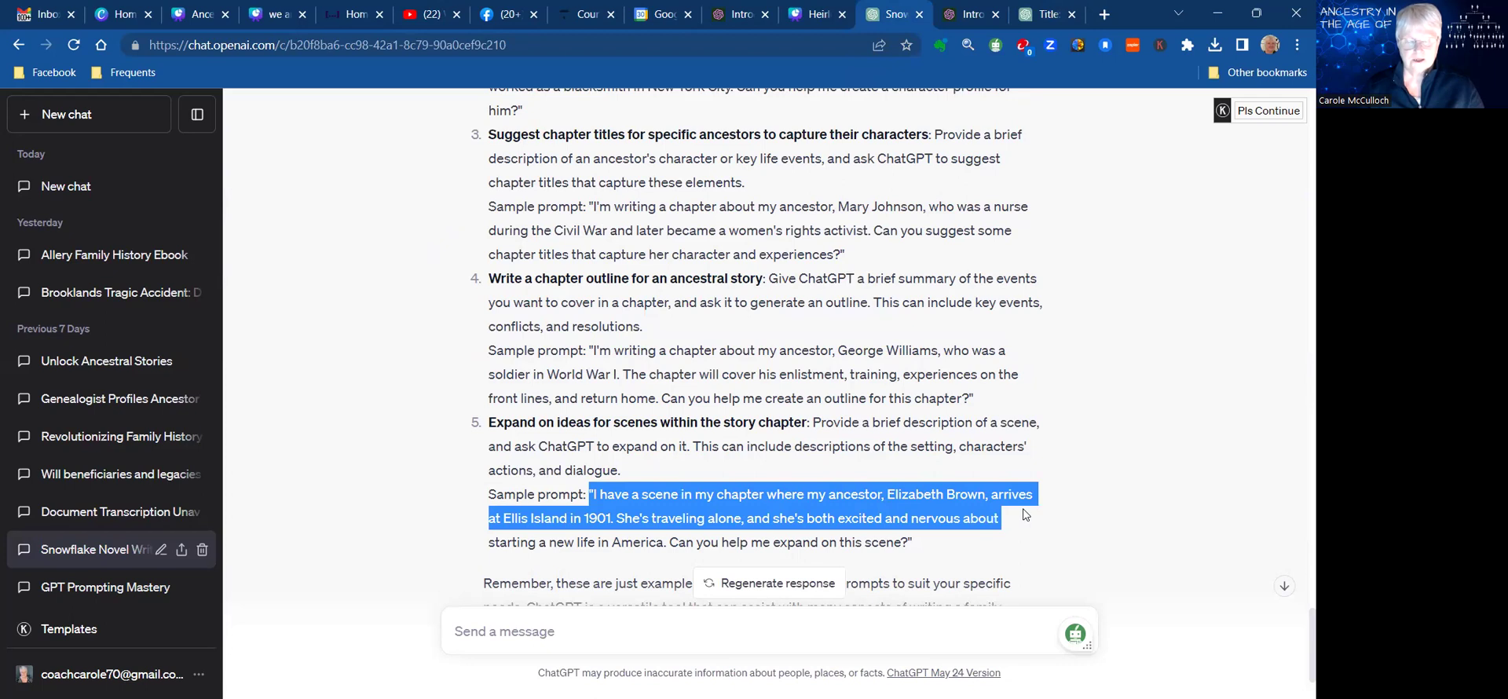
left_click_drag(1025, 516, 1026, 538)
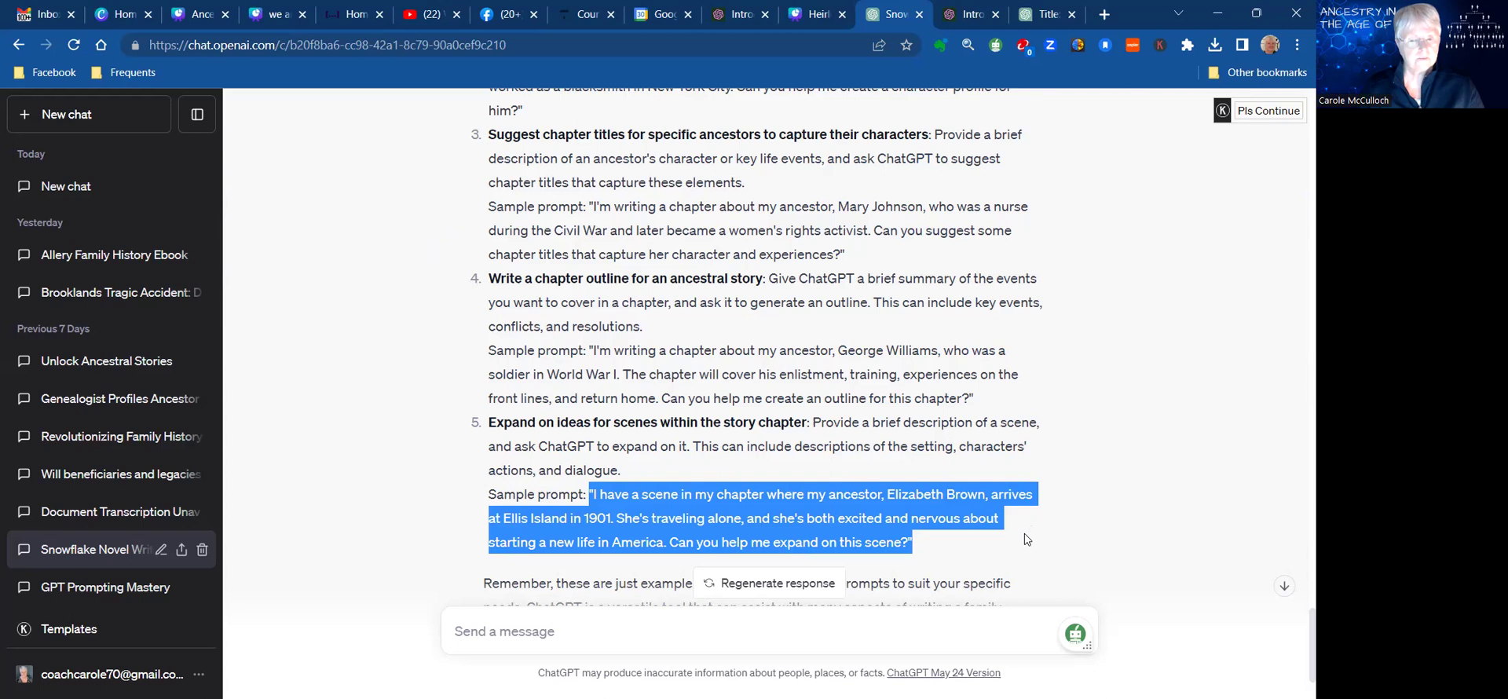
Return to the case study chat and read the Step 5 prompt and the opening paragraphs of the Arrival at Ellis Island scene.
left_click(1039, 16)
scroll(604, 460, "down", 7)
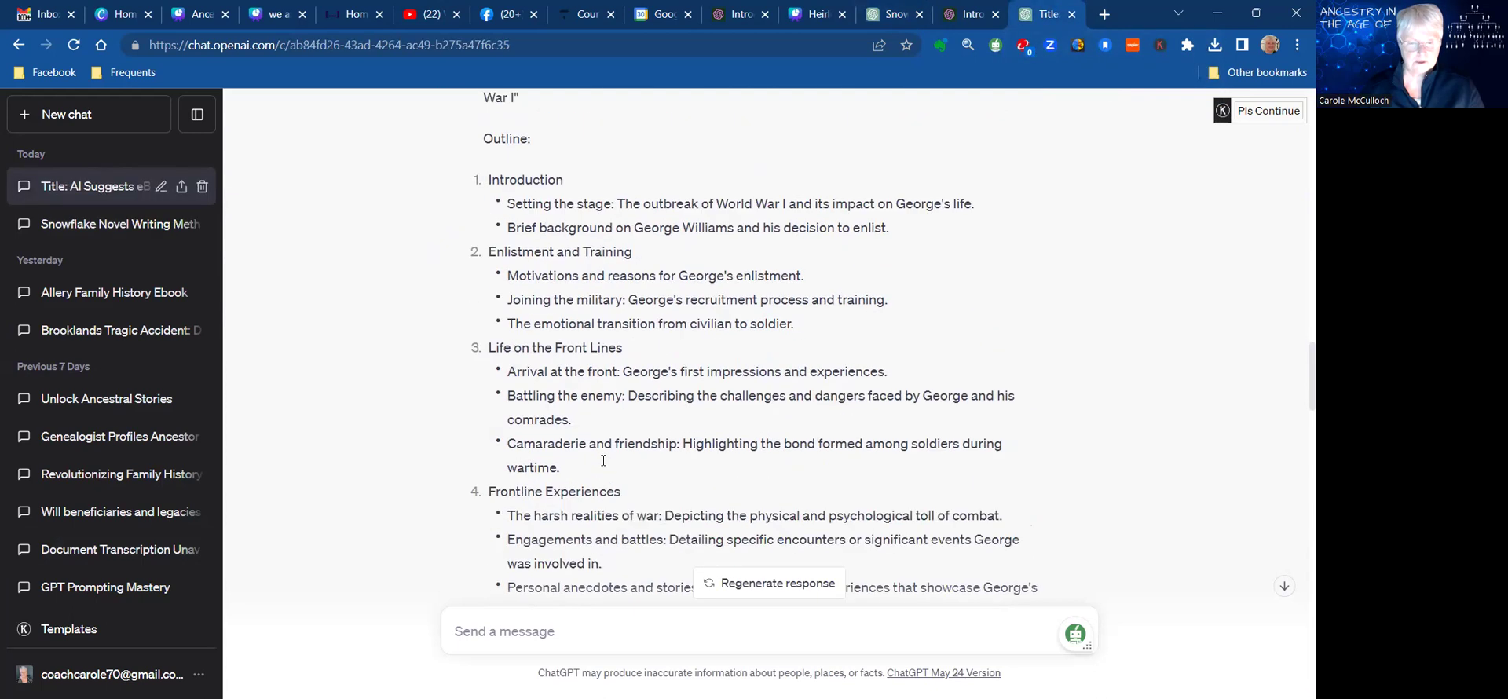
scroll(603, 465, "down", 5)
scroll(604, 466, "down", 1)
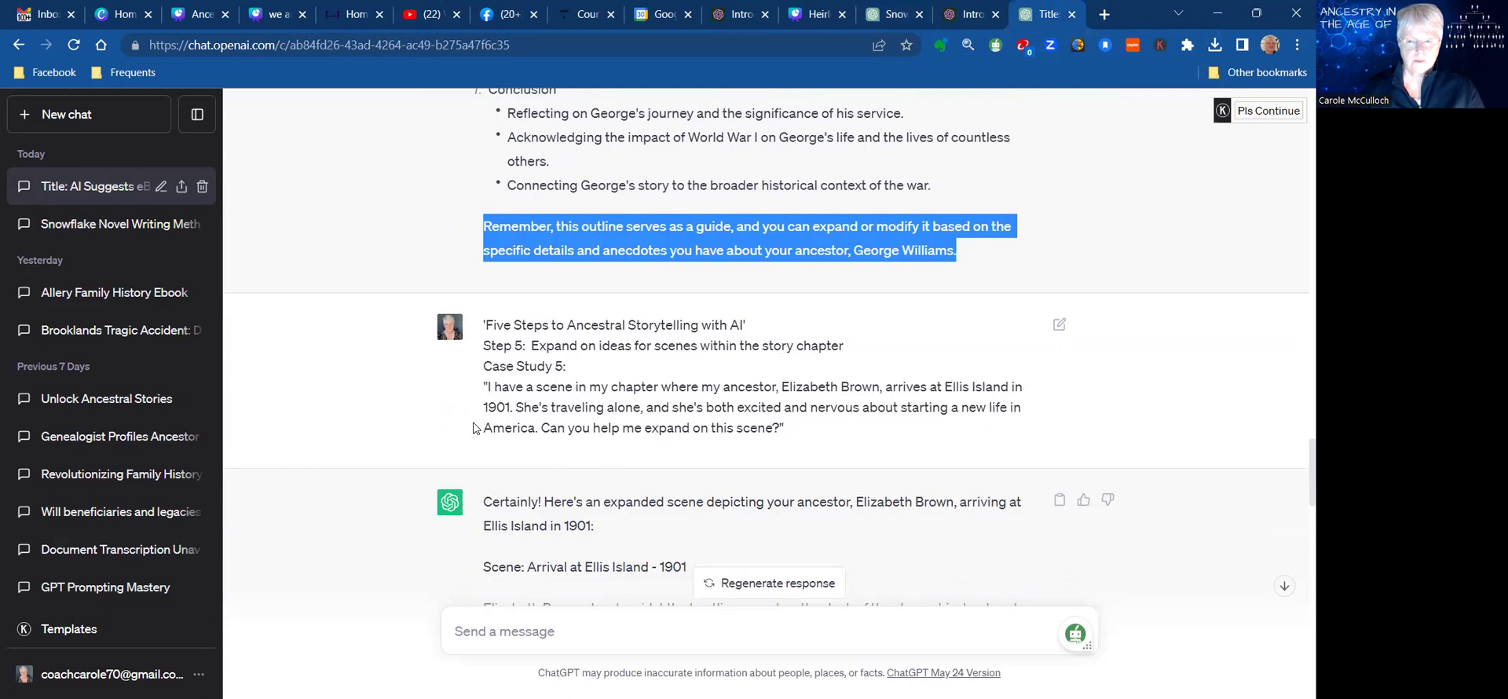
scroll(374, 459, "down", 1)
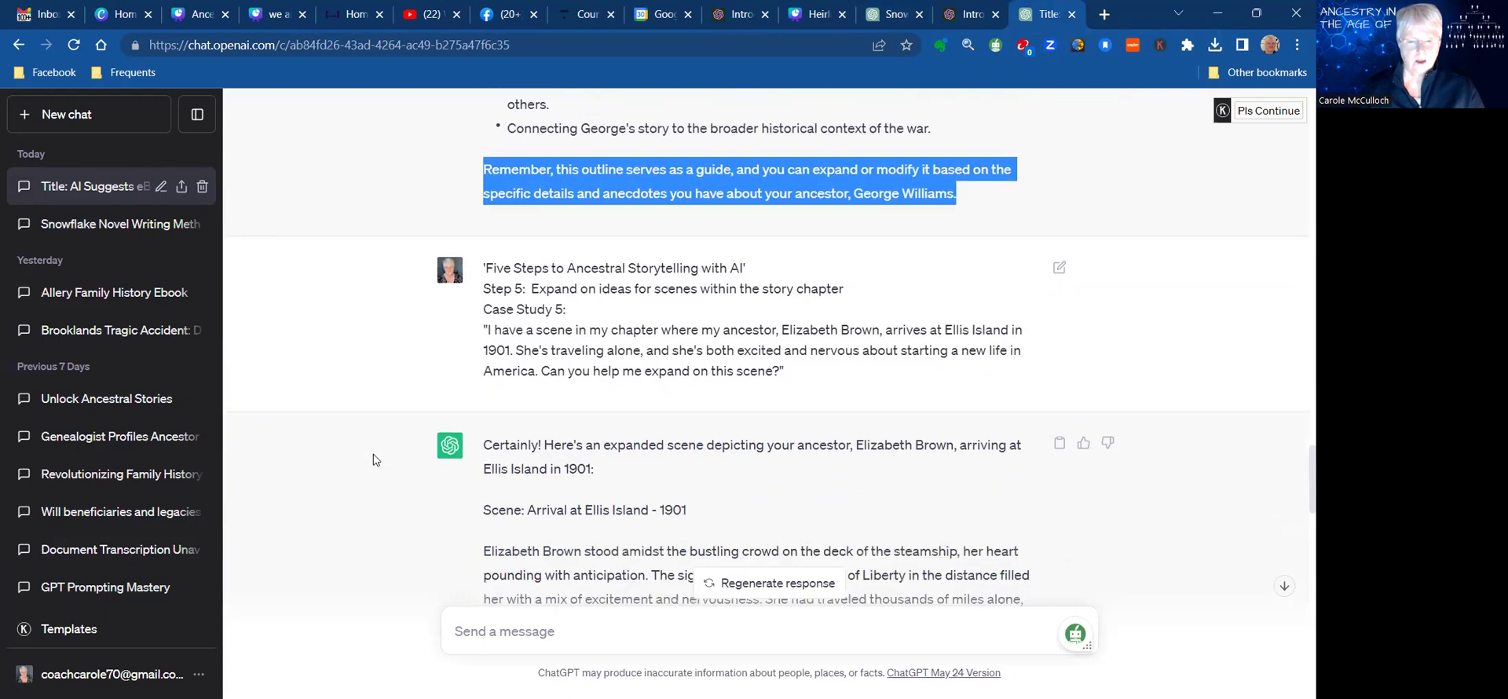
scroll(374, 460, "down", 2)
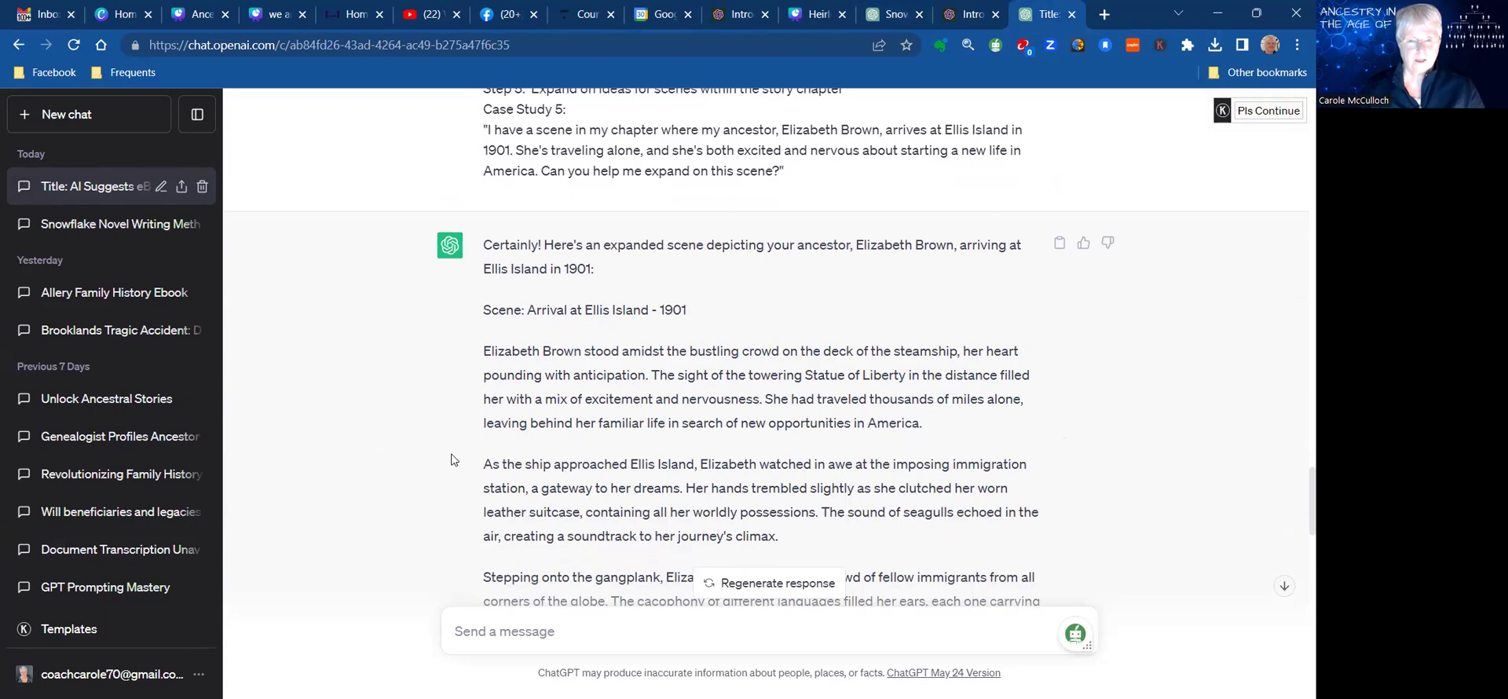
scroll(565, 440, "down", 1)
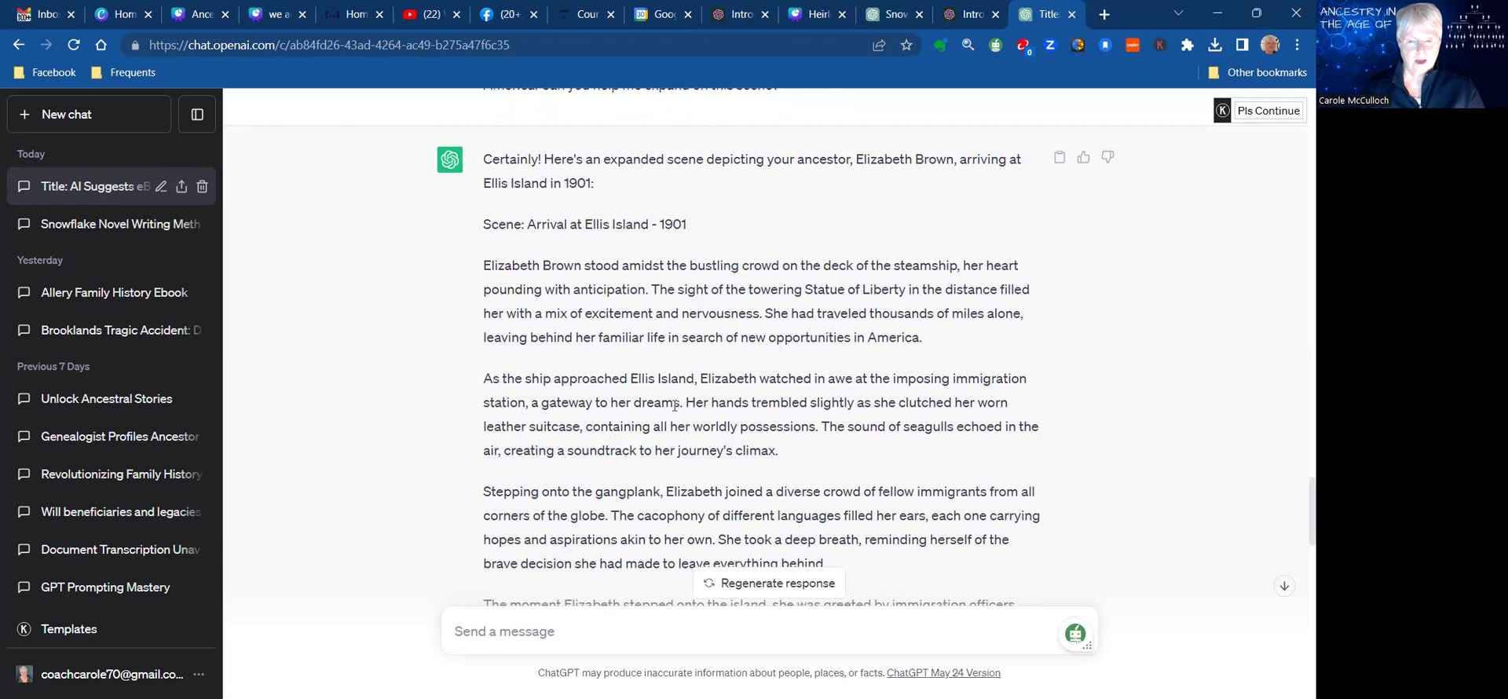
Highlight the phrases about her hands trembling slightly and the "cacophony of different languages" in the Ellis Island scene.
left_click_drag(695, 401, 842, 406)
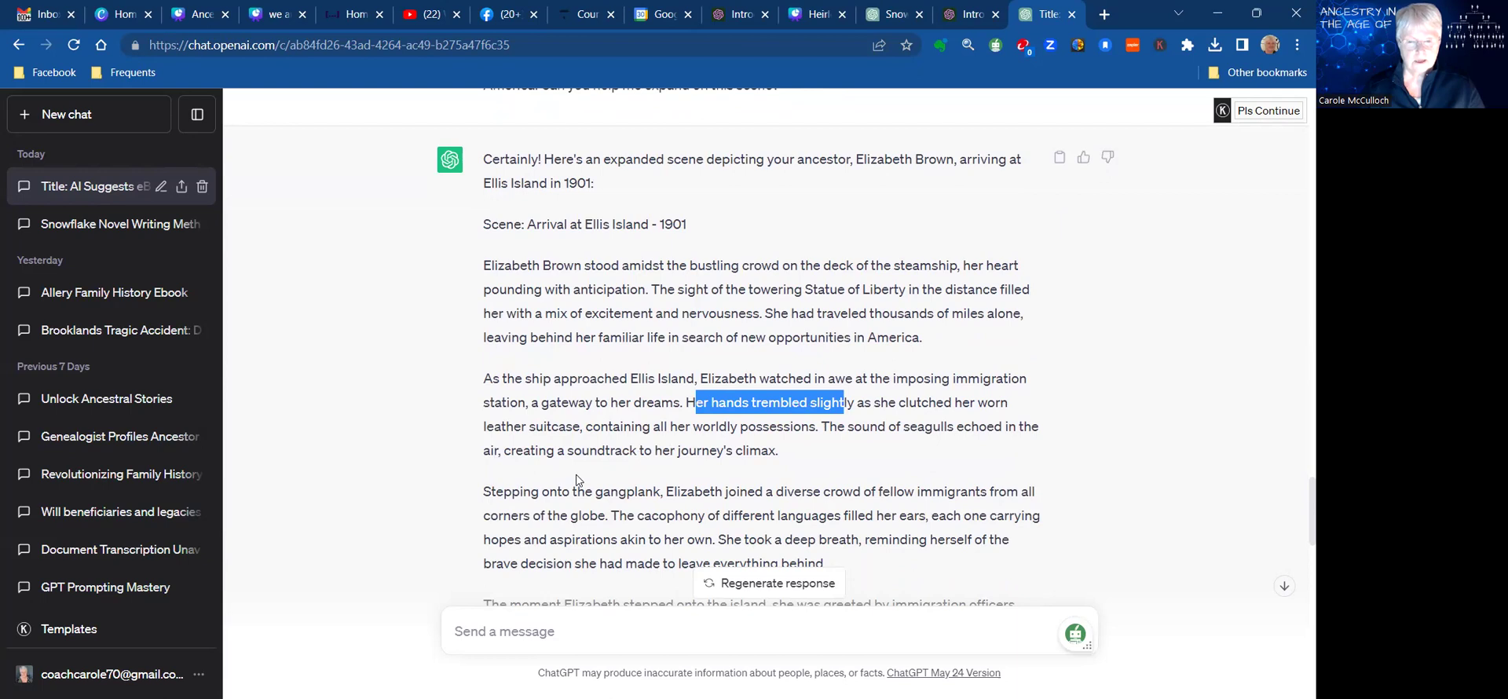
scroll(576, 479, "down", 1)
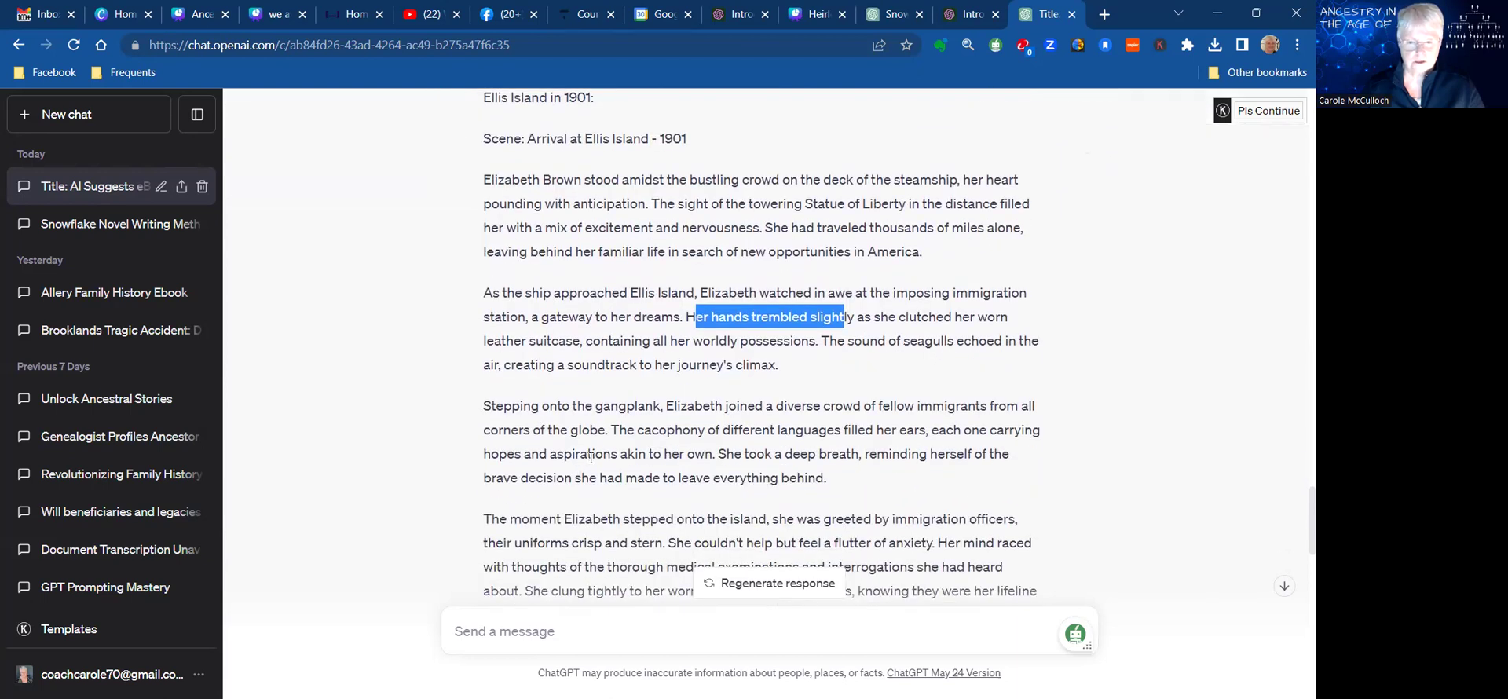
left_click_drag(541, 405, 843, 432)
scroll(614, 469, "down", 1)
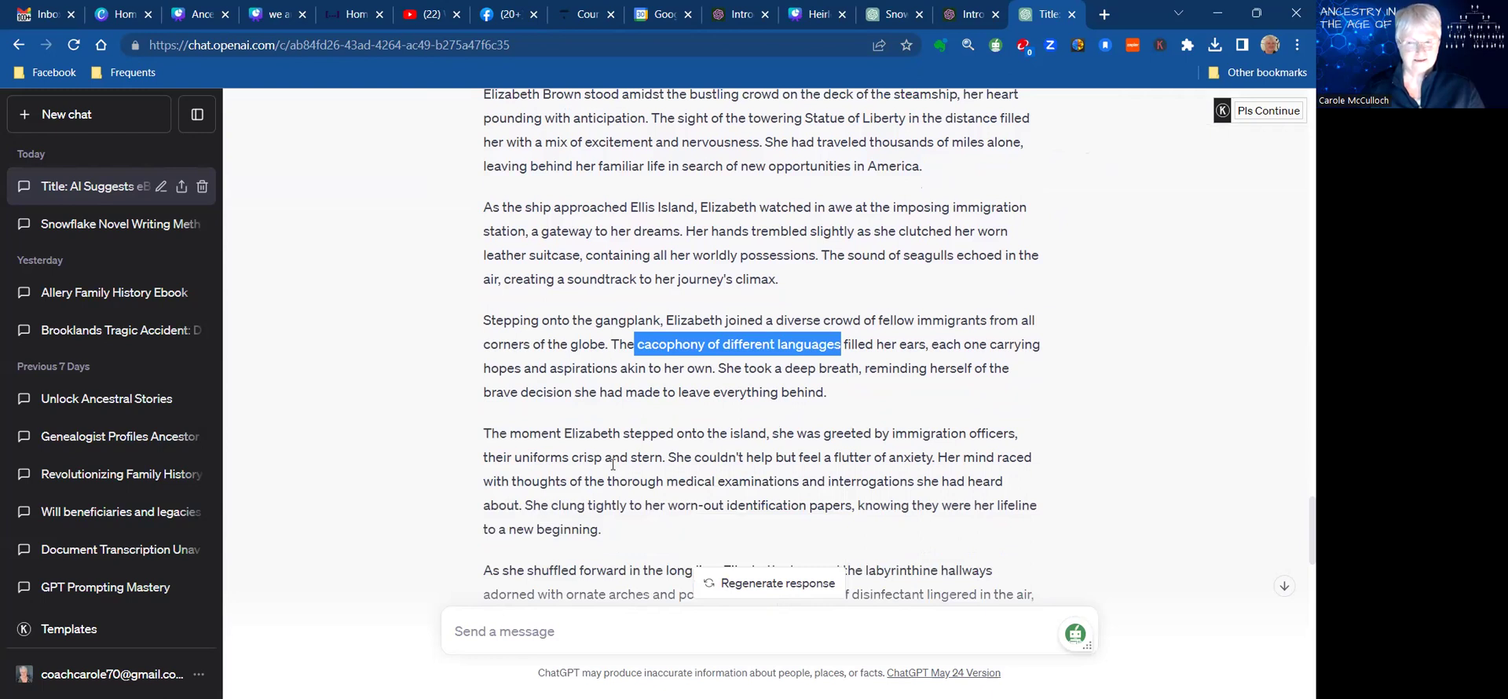
scroll(551, 454, "down", 1)
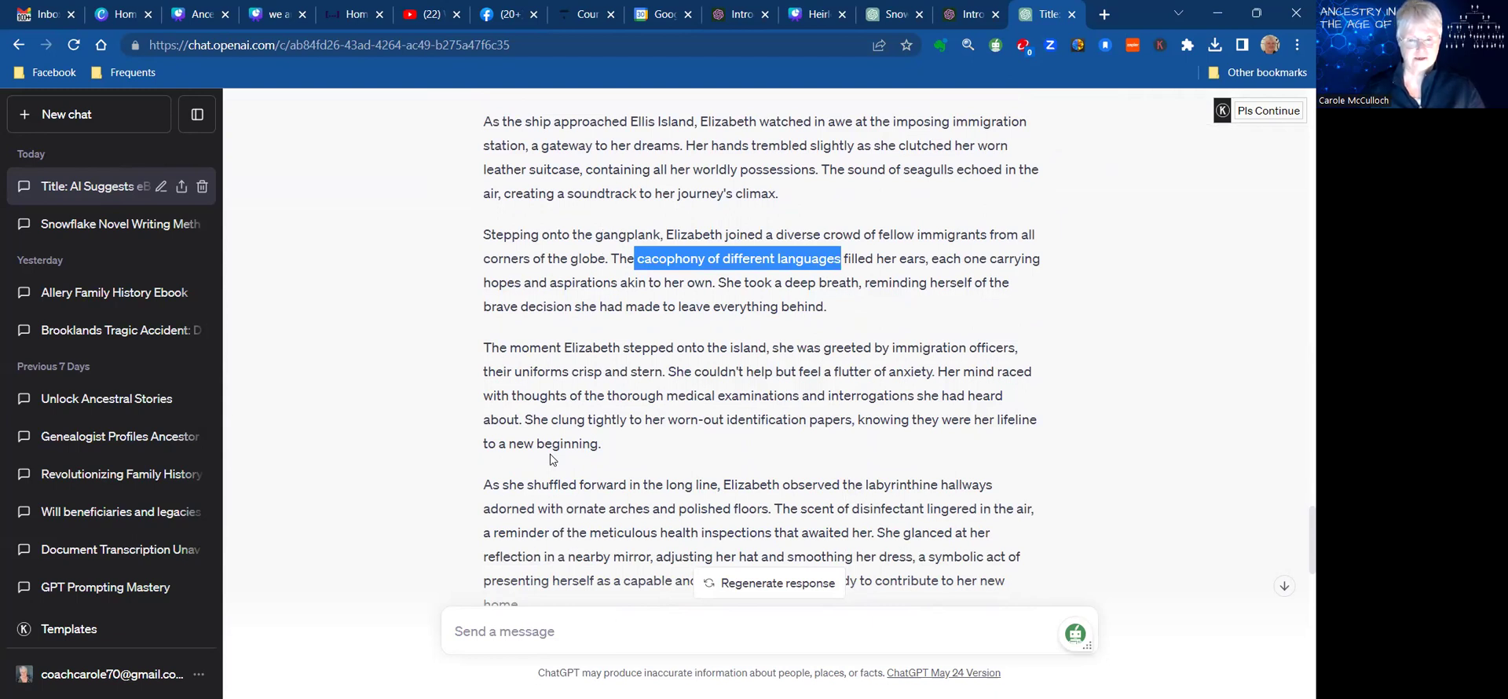
Read on through the immigration officer paragraphs and highlight the words about answering with confidence.
left_click(621, 442)
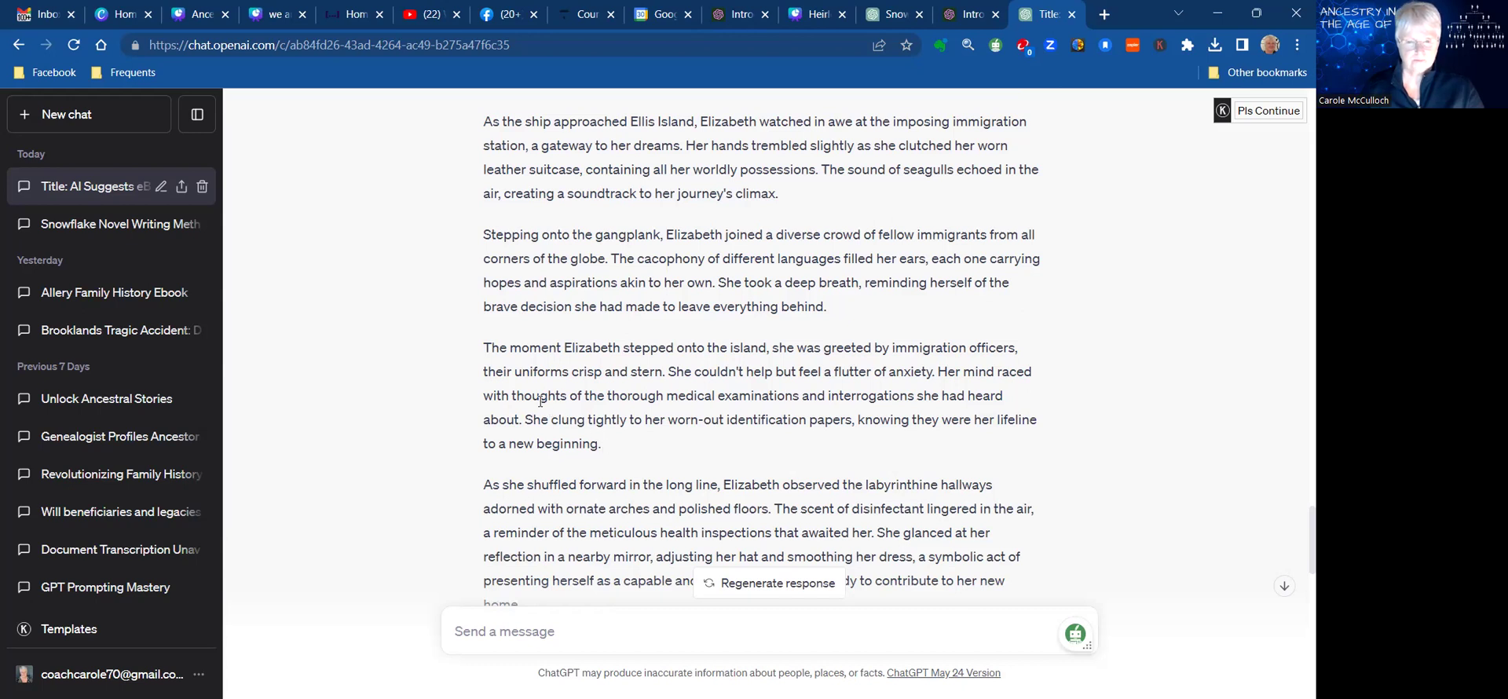
scroll(540, 401, "down", 1)
scroll(540, 401, "down", 3)
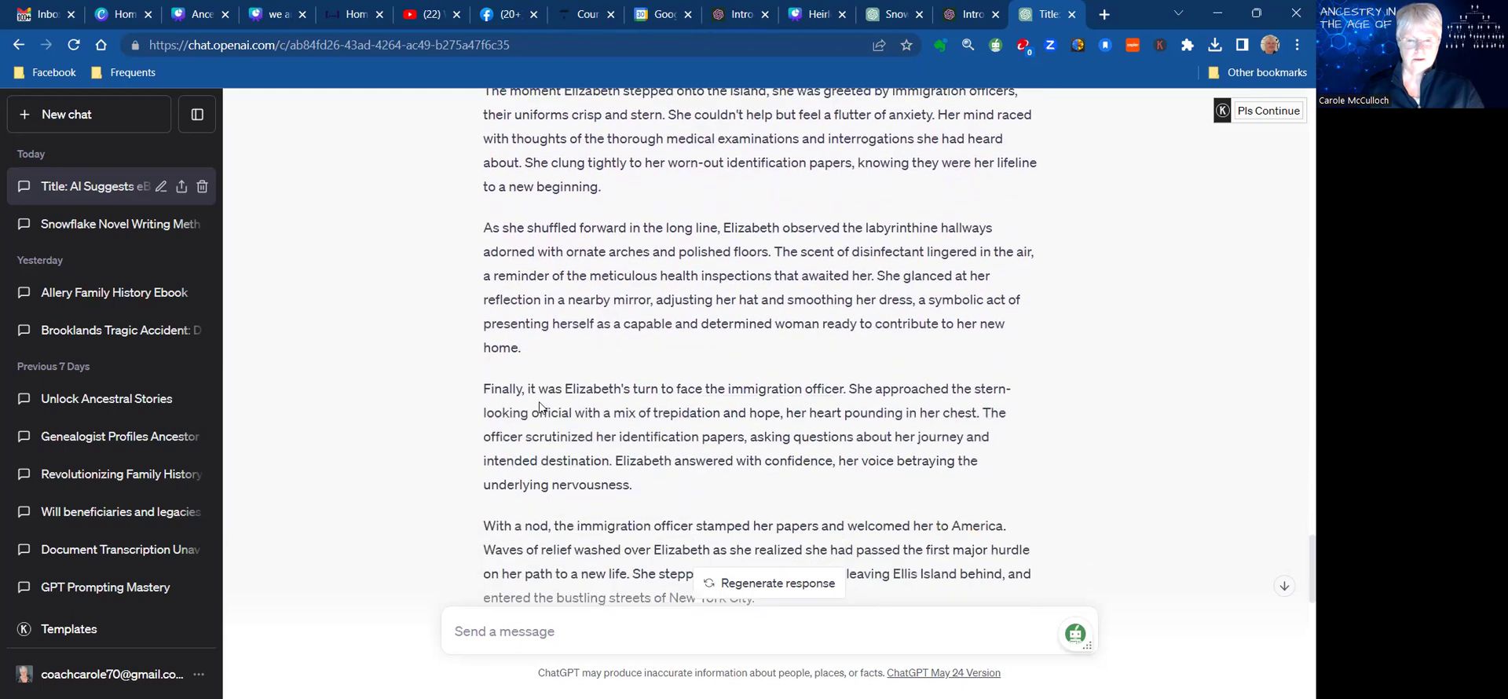
scroll(540, 405, "down", 2)
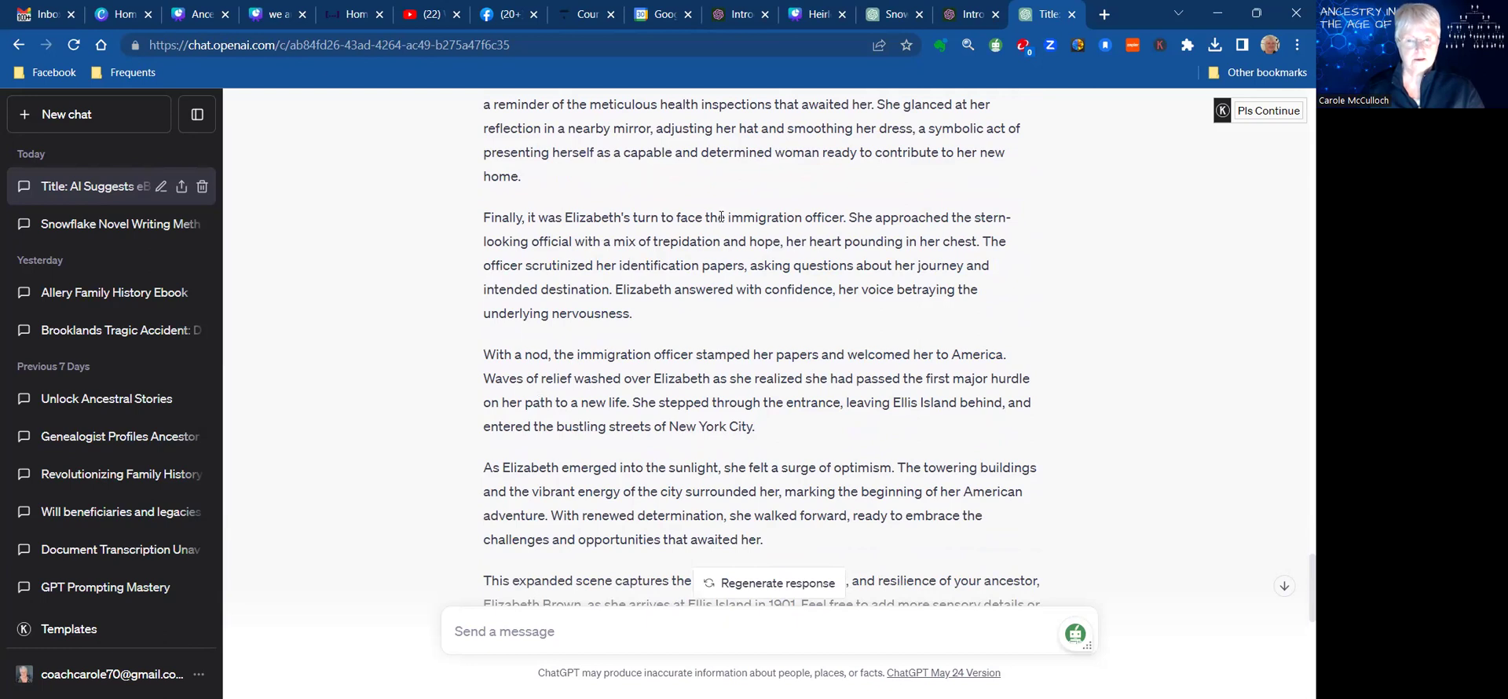
scroll(721, 217, "down", 1)
left_click_drag(717, 203, 773, 203)
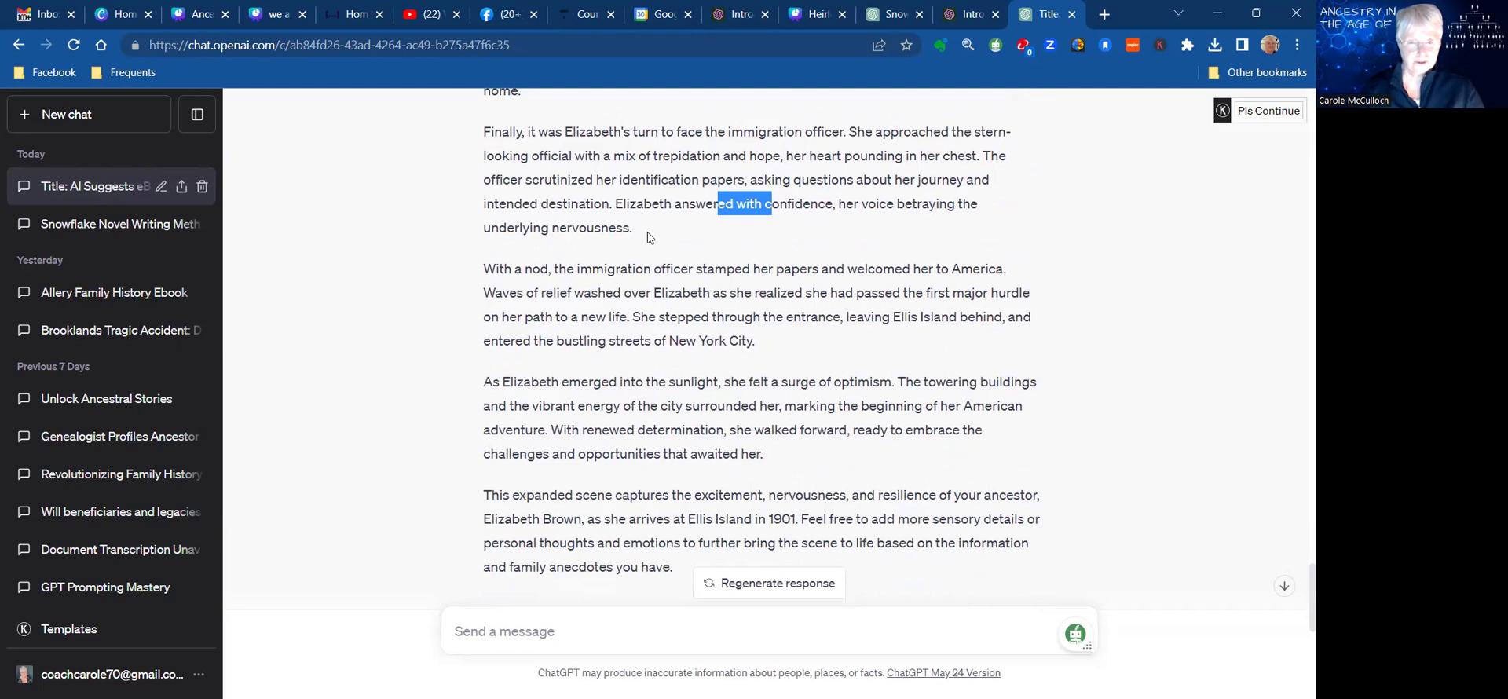
Highlight the passage on emerging into the sunlight and the city's vibrant energy, and review the scene's closing paragraphs.
left_click(619, 383)
left_click_drag(619, 383, 703, 404)
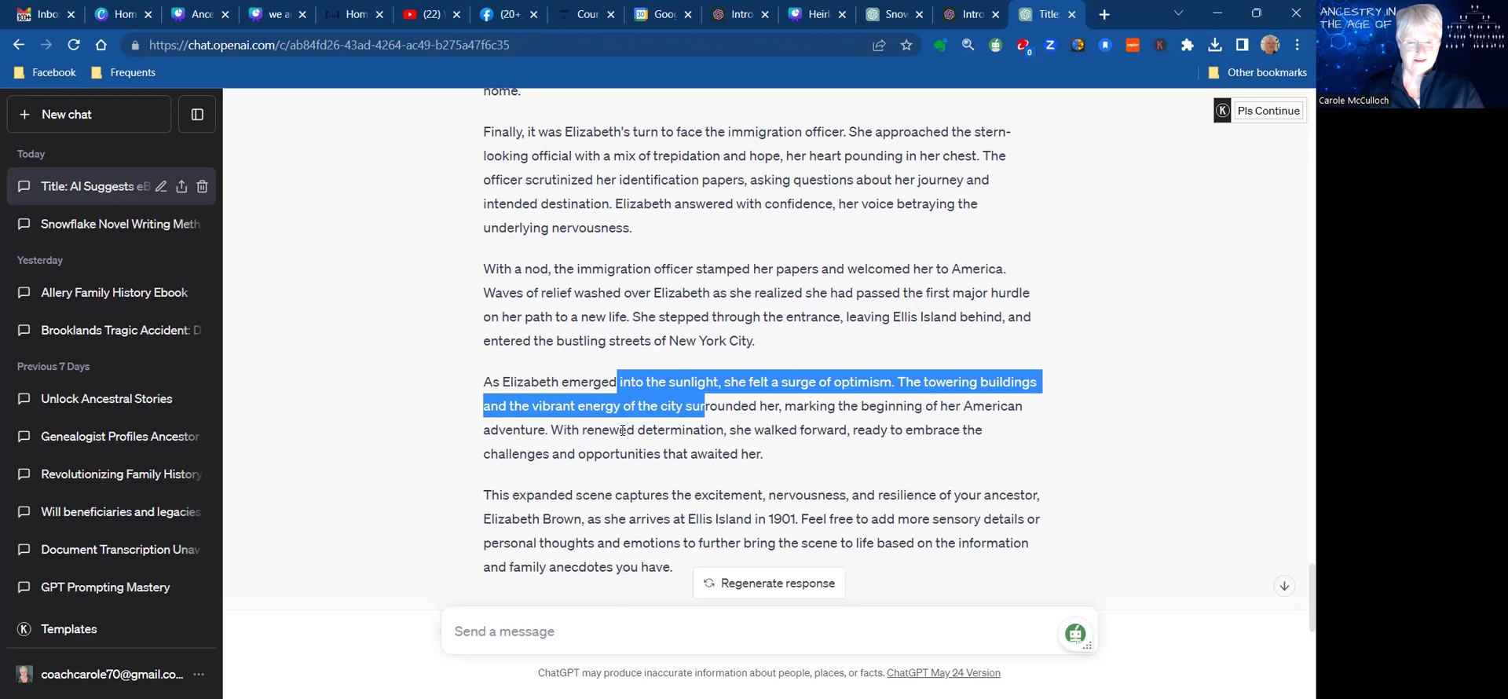
scroll(623, 431, "down", 1)
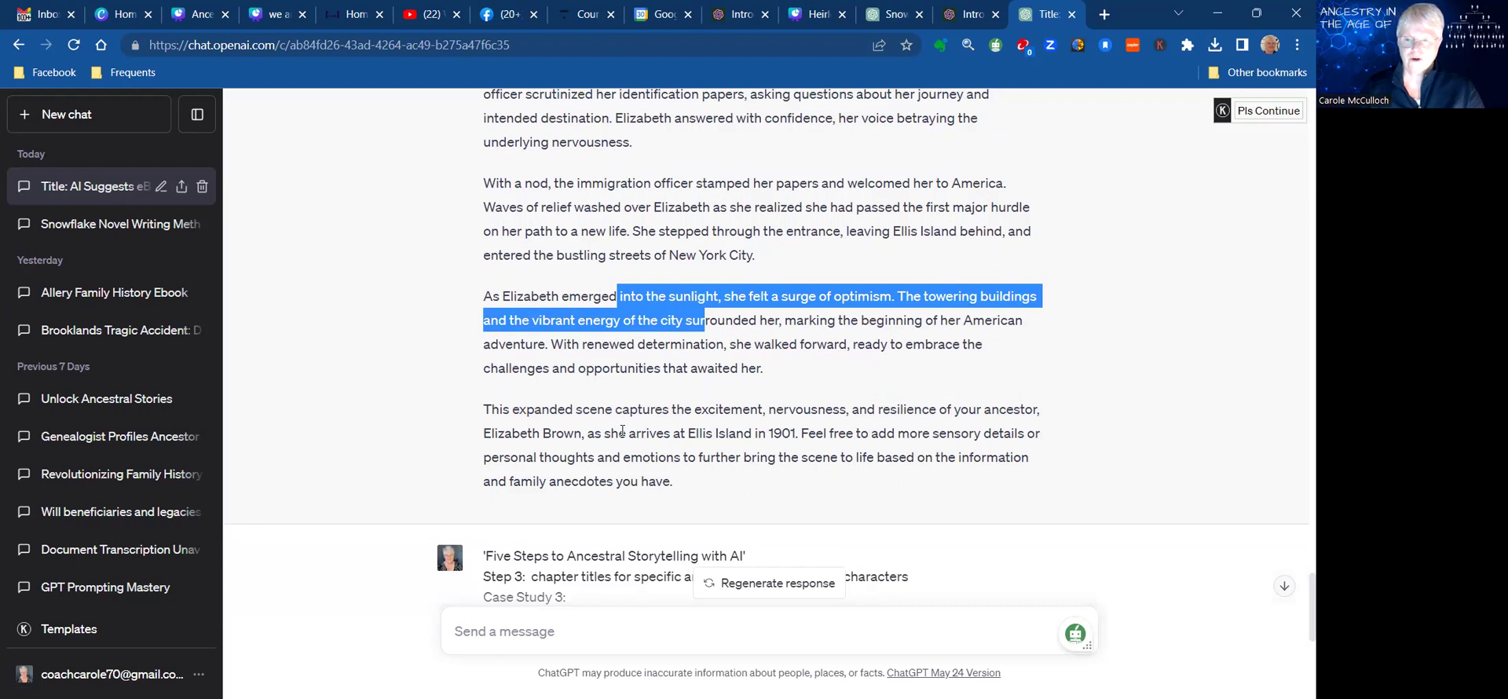
scroll(622, 430, "up", 1)
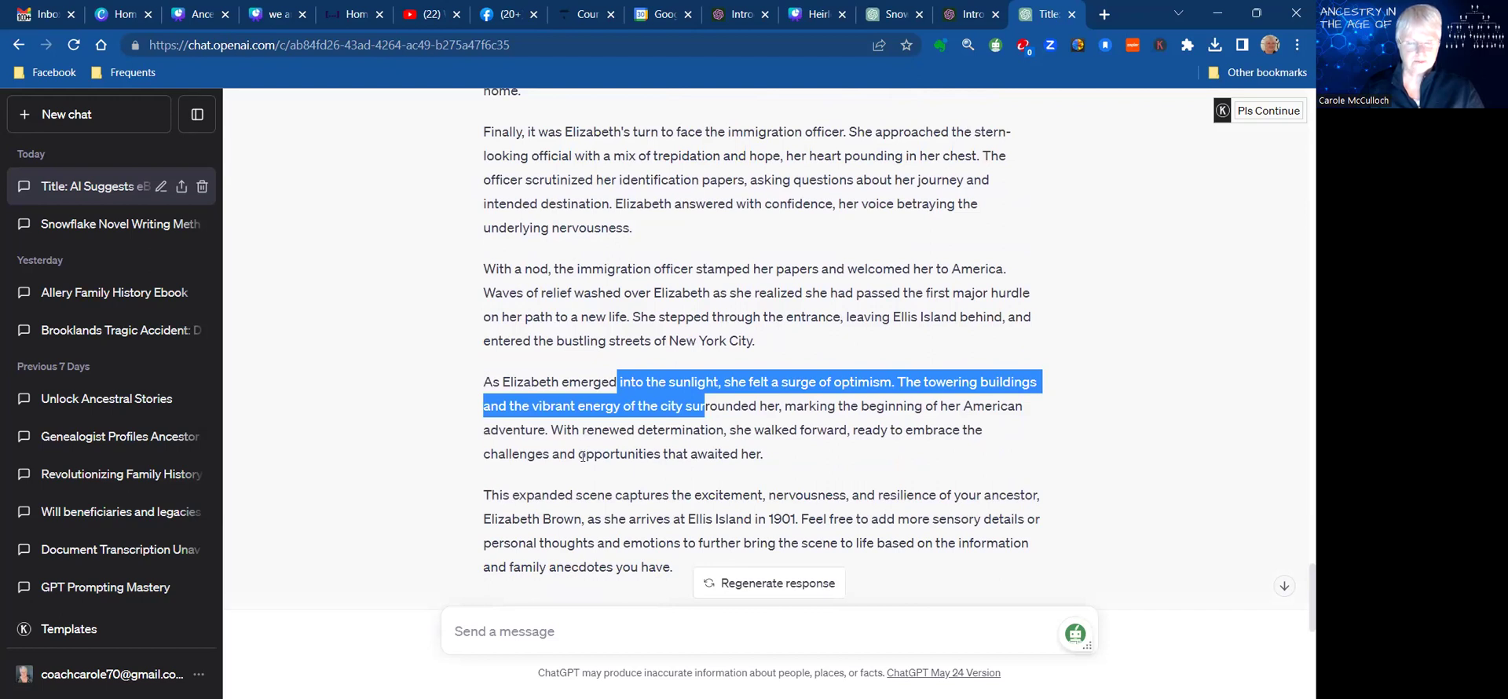
scroll(583, 456, "up", 1)
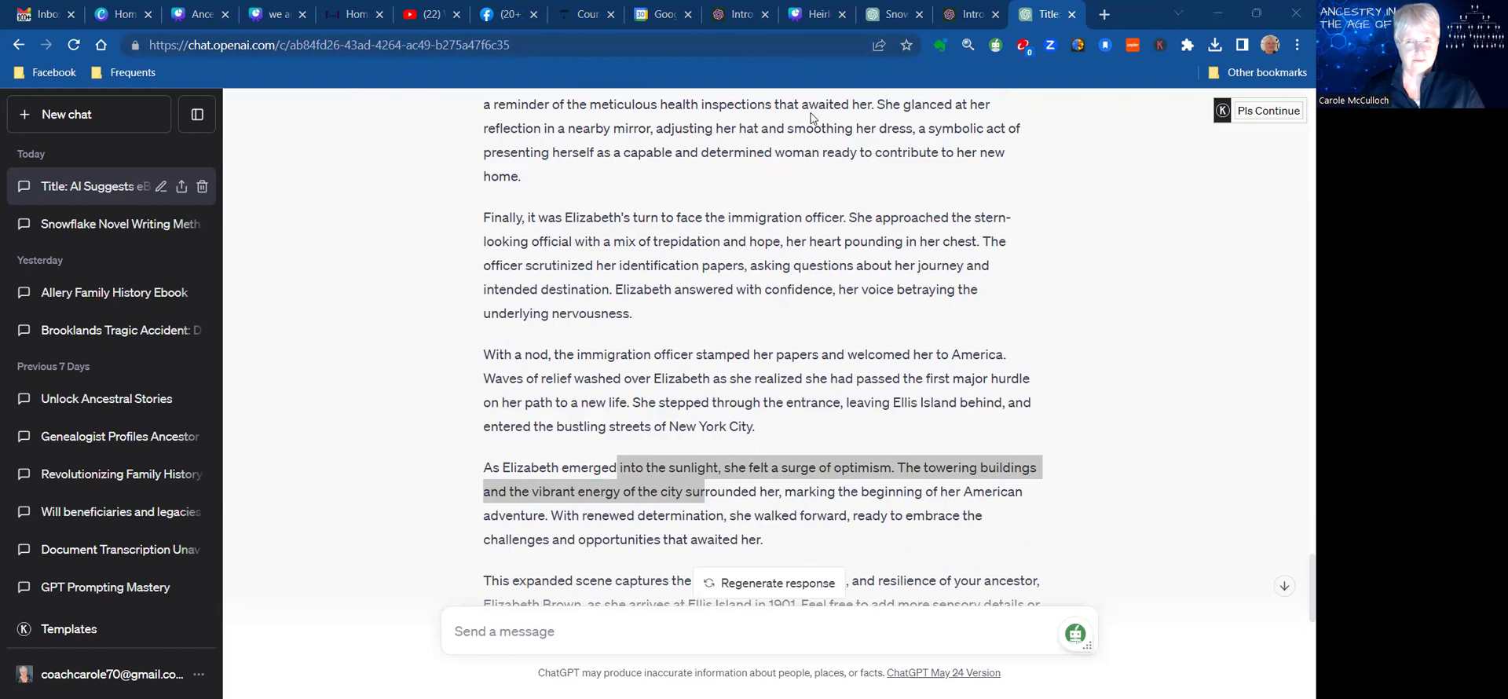
Switch to the Heirloom Story Brainstorm Presentation in Canva and show the Title and Subtitle slide.
left_click(798, 16)
left_click(763, 539)
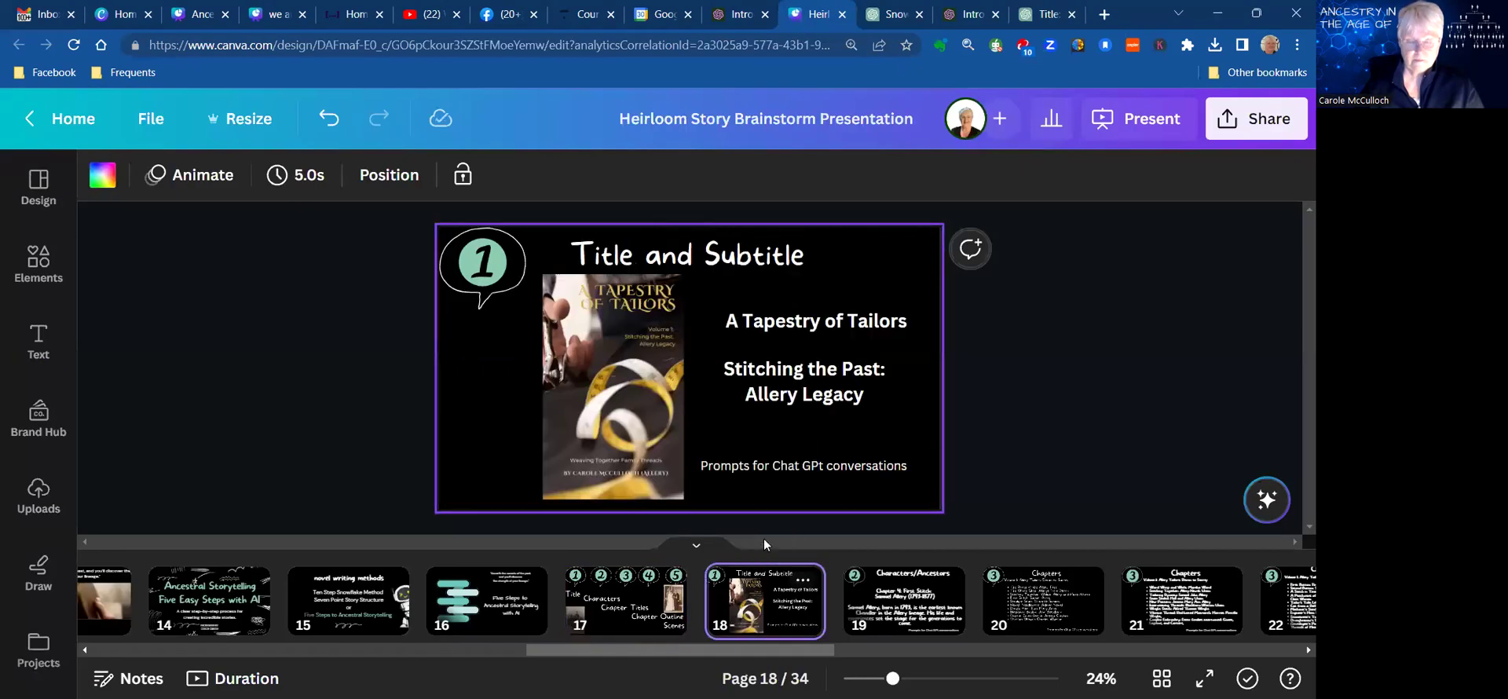